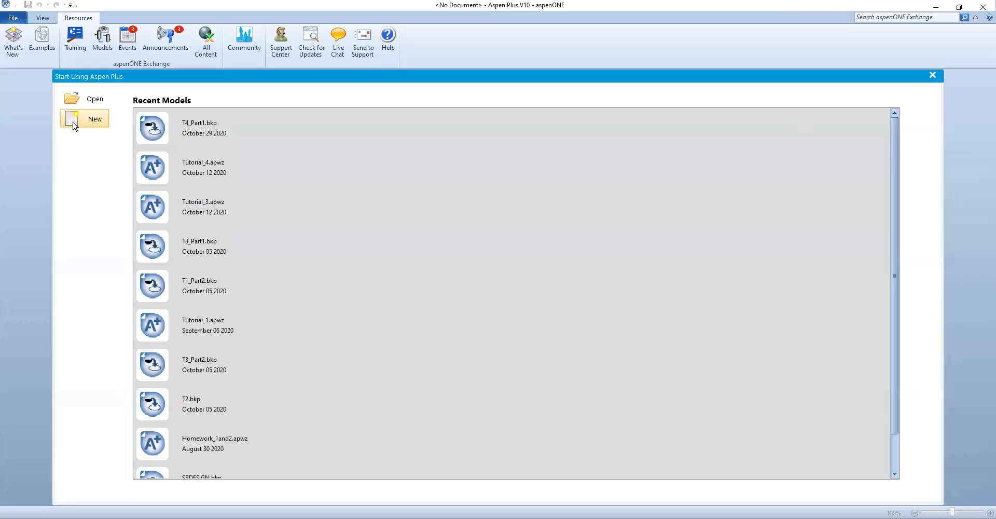
# - Create a new simulation with the METCBAR metric unit set
pyautogui.click(74, 123)
pyautogui.click(421, 185)
pyautogui.doubleClick(421, 185)
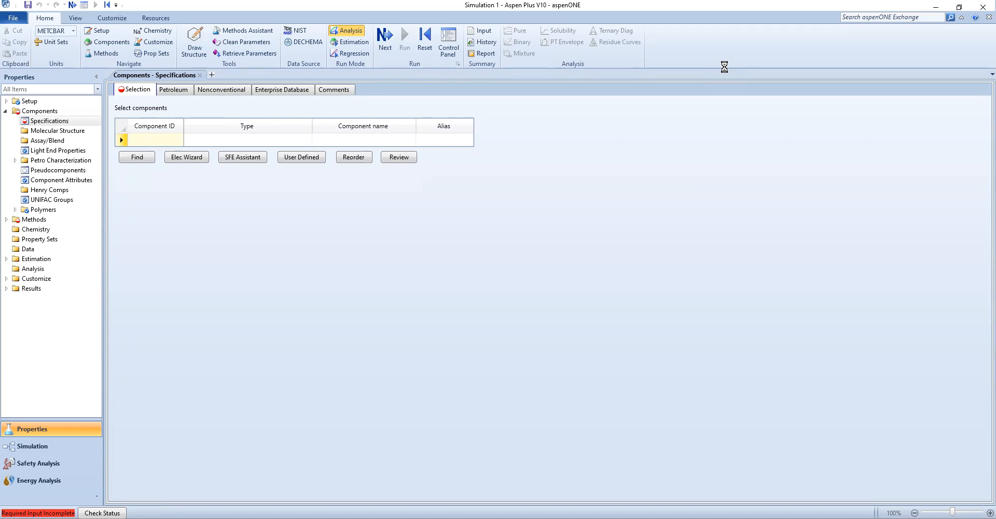
# - Add TOLUENE, BENZENE and CUMENE to the component specifications
pyautogui.click(128, 140)
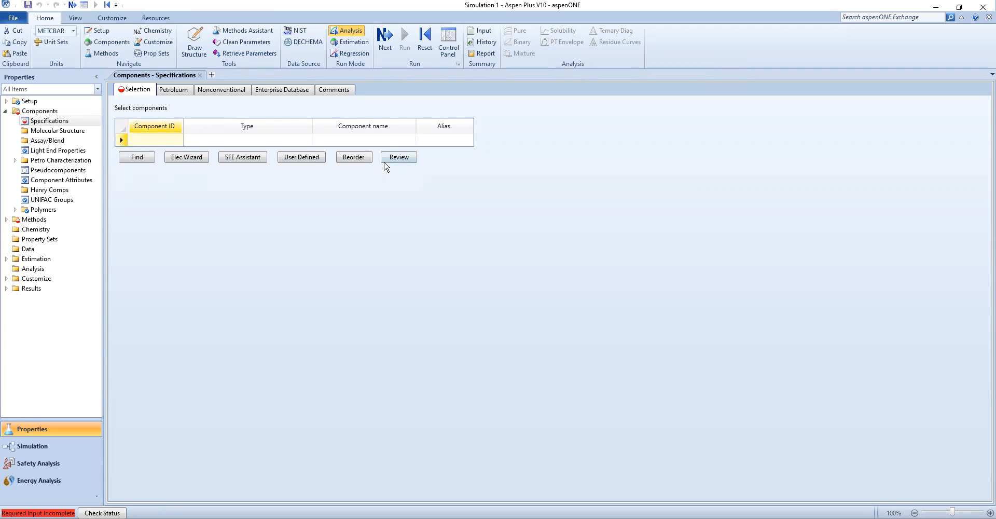
pyautogui.write('TOLUENE')
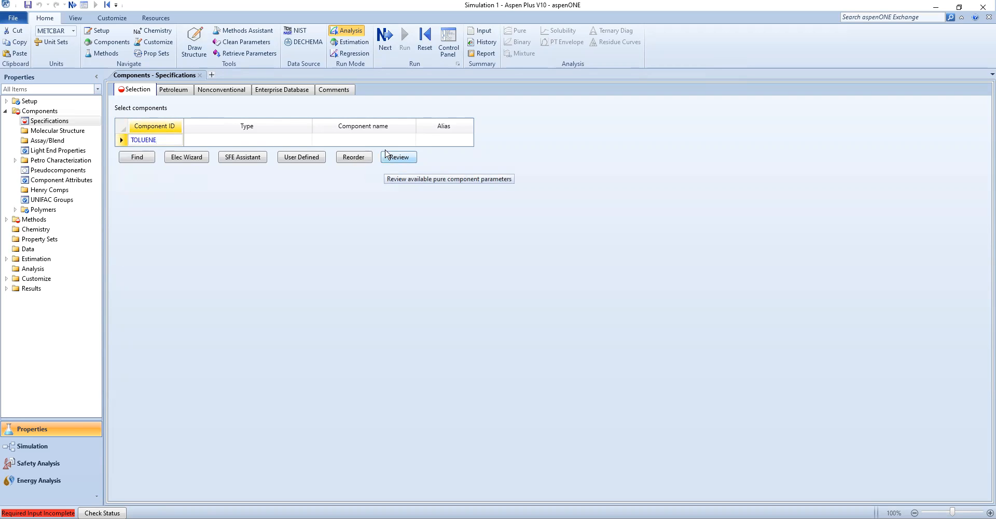
pyautogui.click(387, 155)
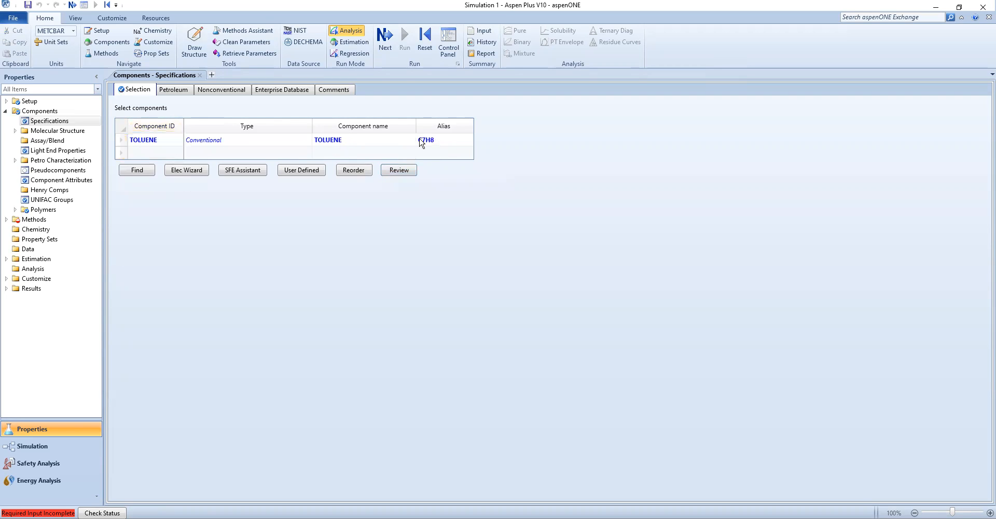
pyautogui.click(173, 153)
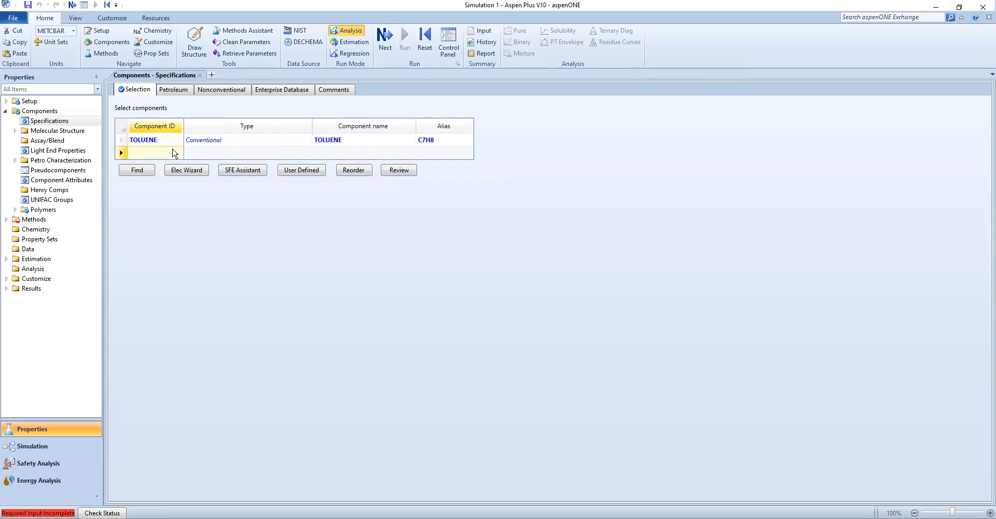
pyautogui.write('BENZENE')
pyautogui.press('Return')
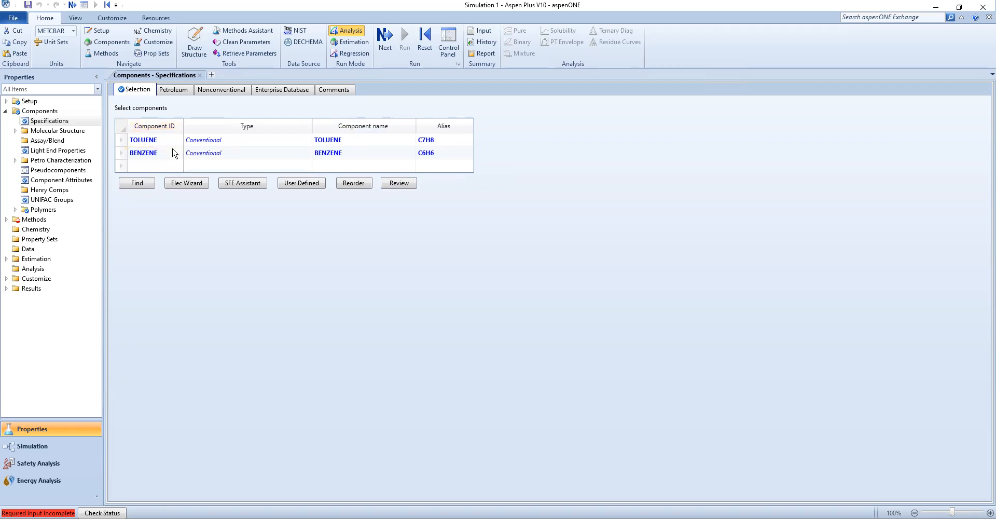
pyautogui.click(154, 166)
pyautogui.write('CUMENE')
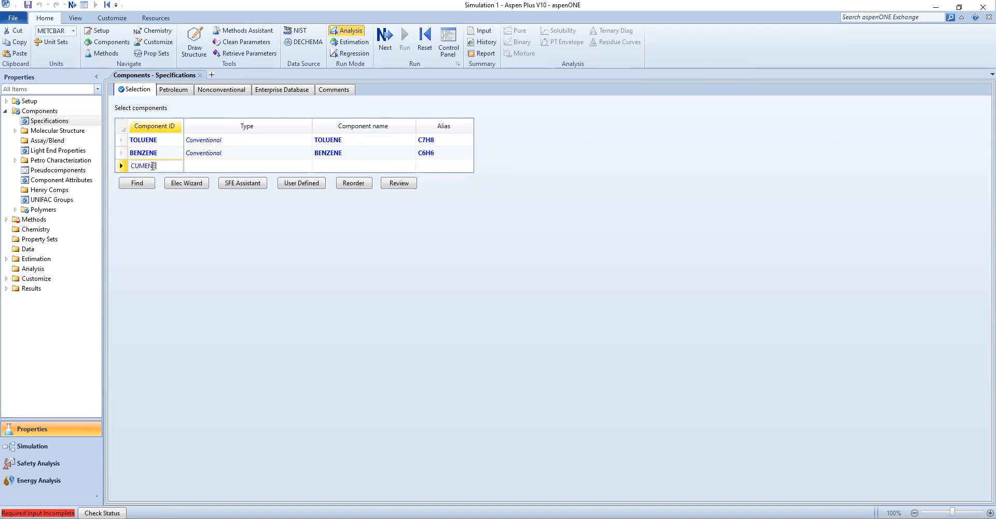
pyautogui.press('Return')
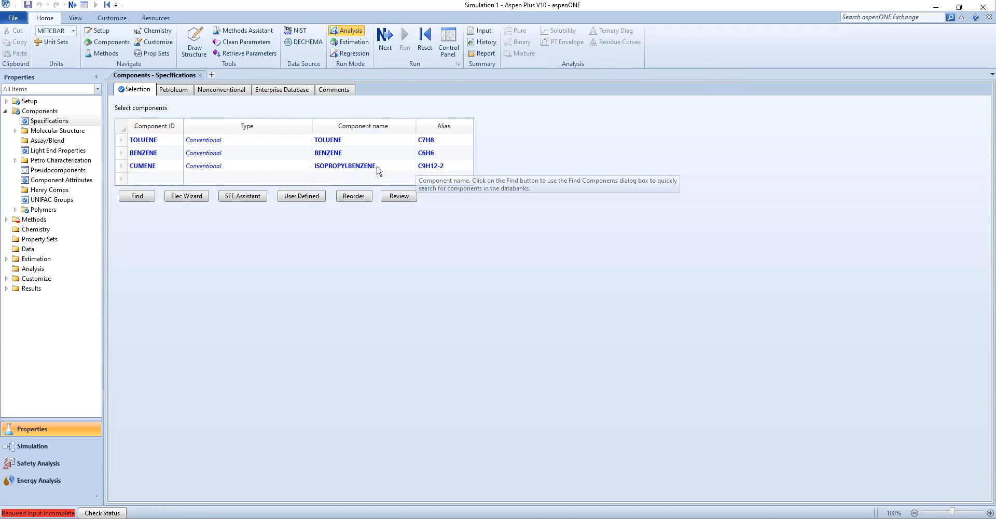
# - Set the global base property method to SRK in the methods specifications
pyautogui.click(9, 222)
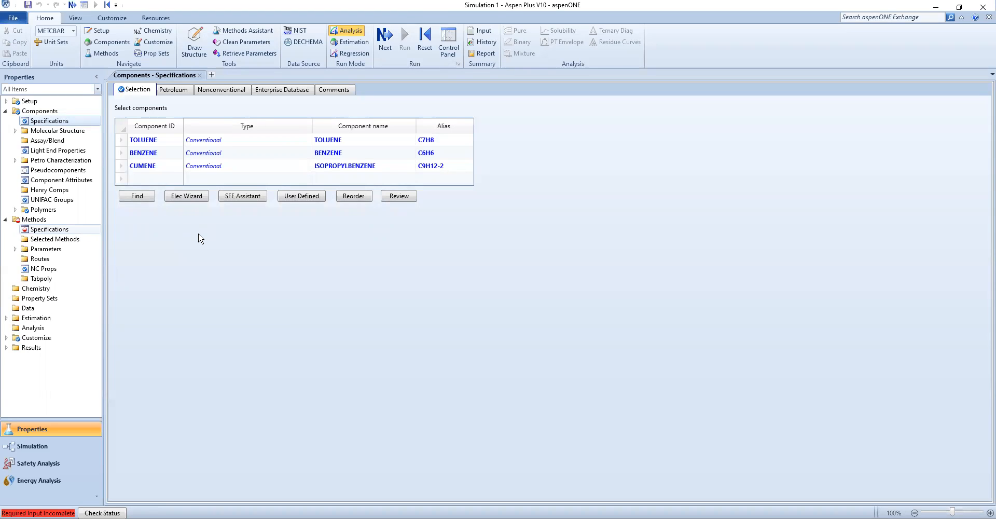
pyautogui.click(246, 130)
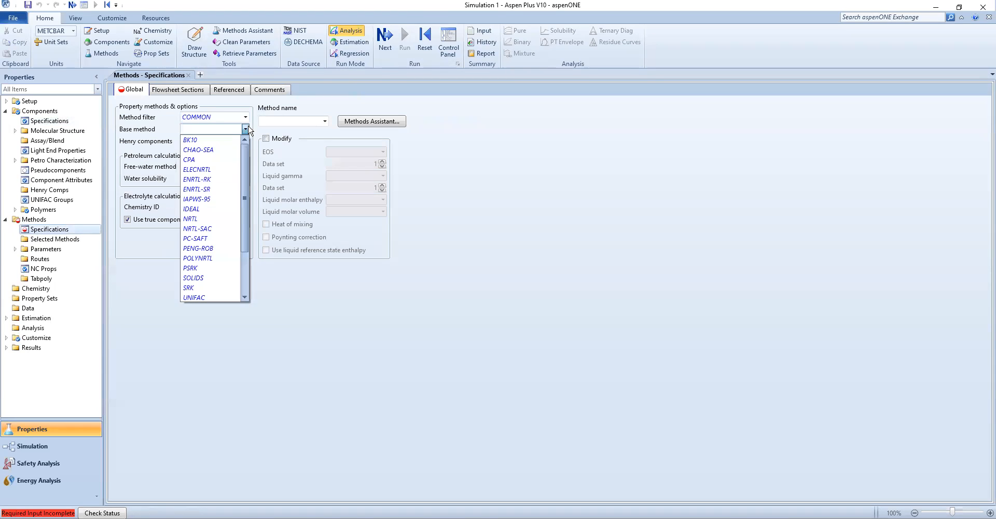
pyautogui.click(202, 288)
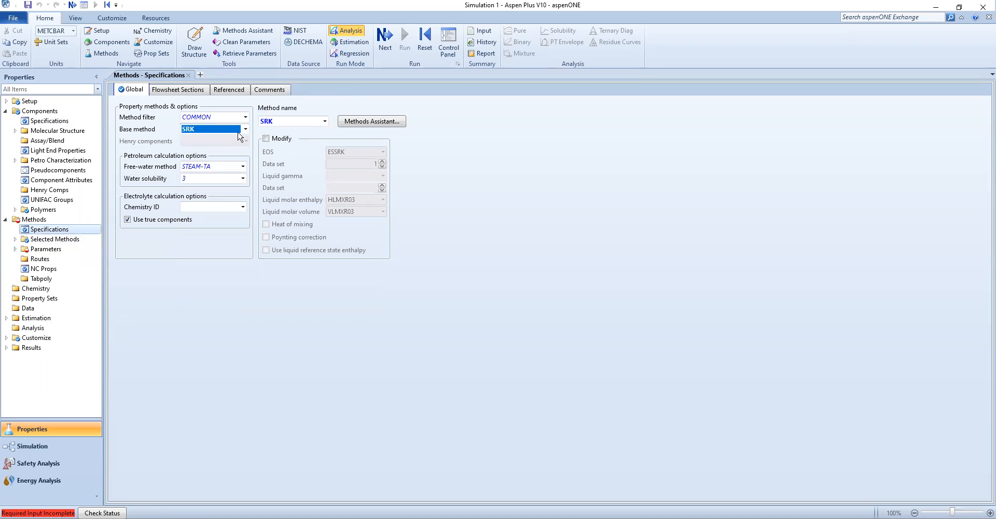
# - Open the SRKKIJ-1 binary interaction parameters of the property method for review
pyautogui.click(15, 250)
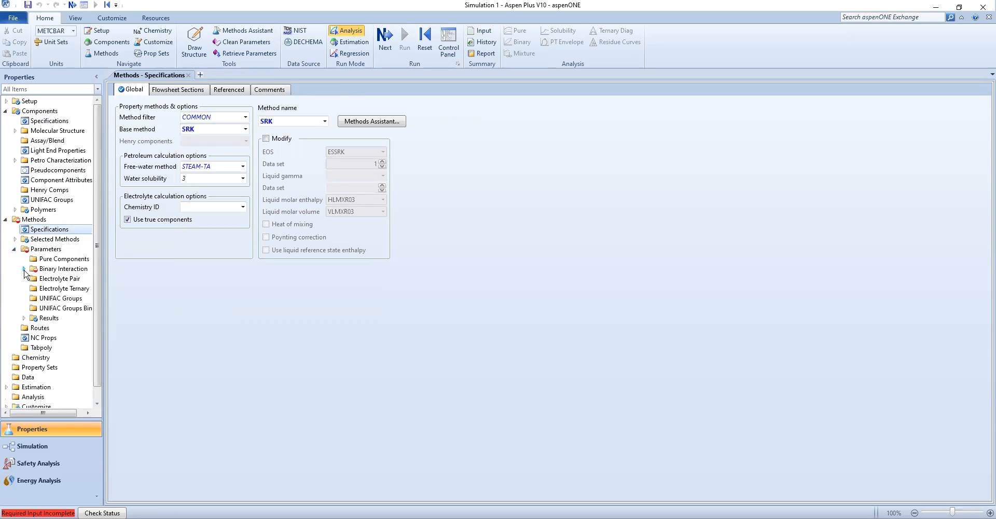
pyautogui.click(24, 269)
pyautogui.doubleClick(54, 339)
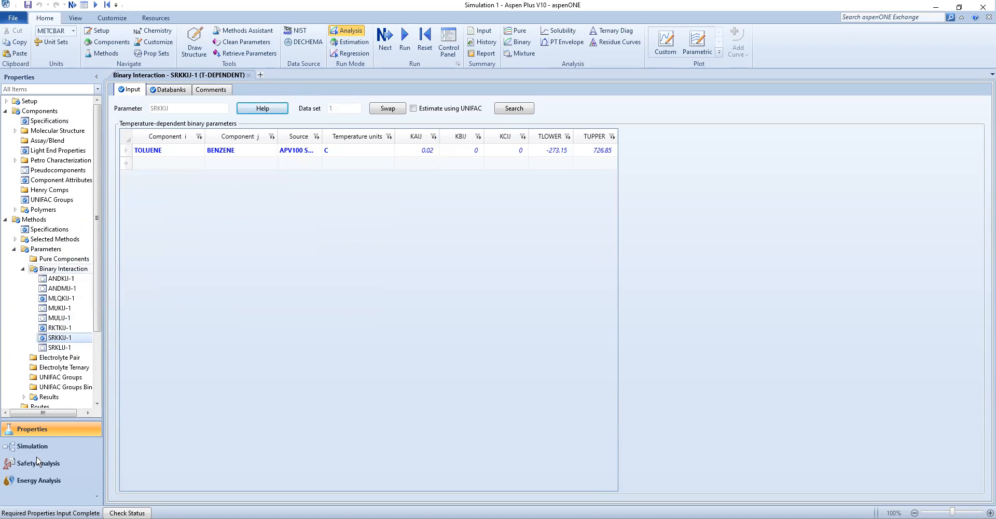
# - Switch to the simulation environment, place a DSTWU column on the main flowsheet and close the economics and energy dashboard
pyautogui.click(22, 449)
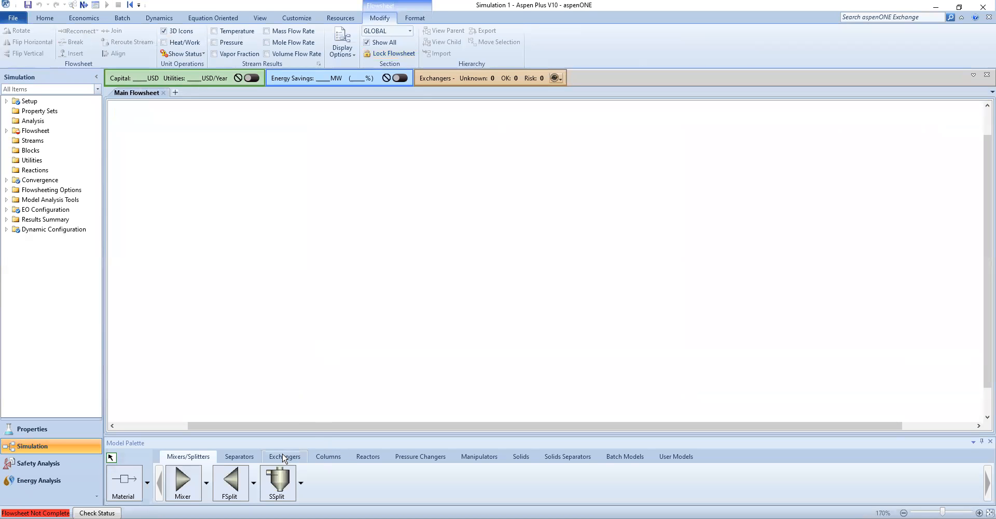
pyautogui.click(400, 458)
pyautogui.click(319, 456)
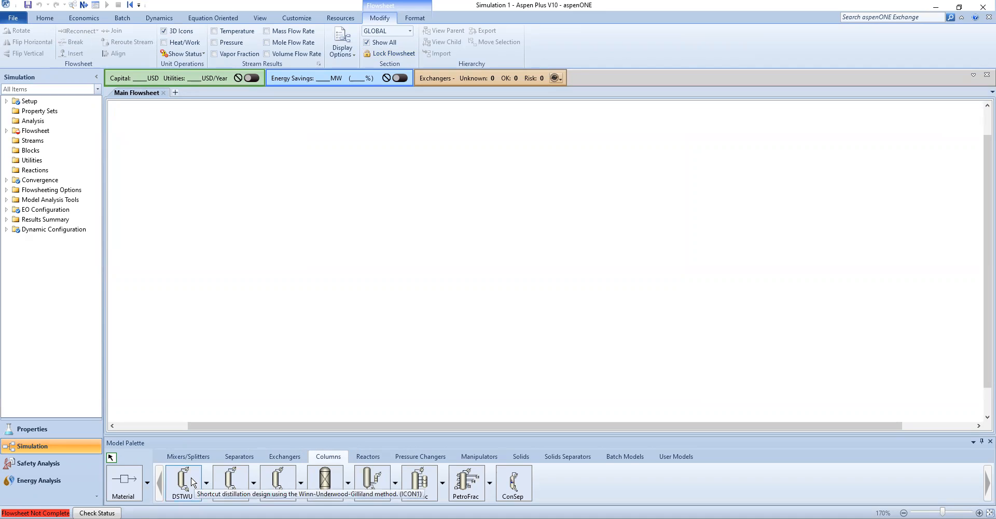
pyautogui.click(192, 481)
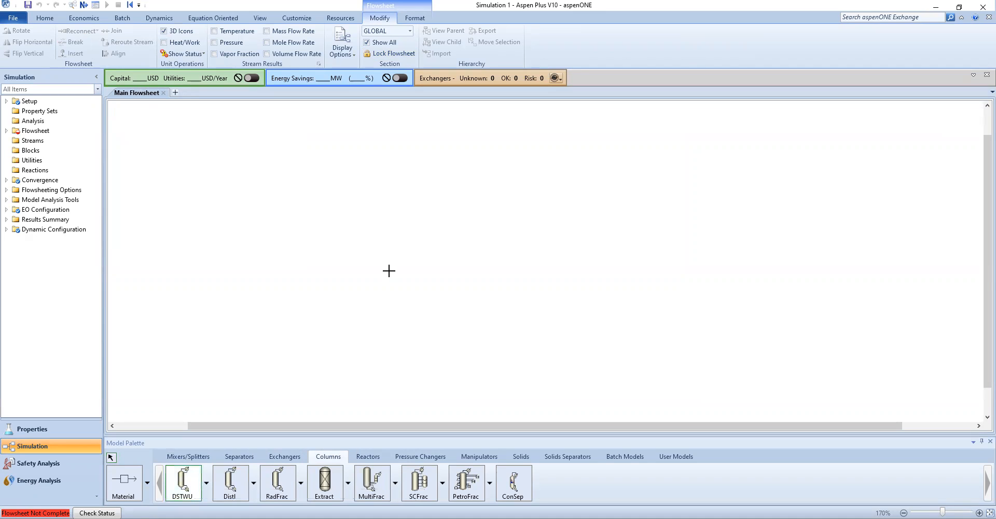
pyautogui.click(392, 198)
pyautogui.rightClick(346, 213)
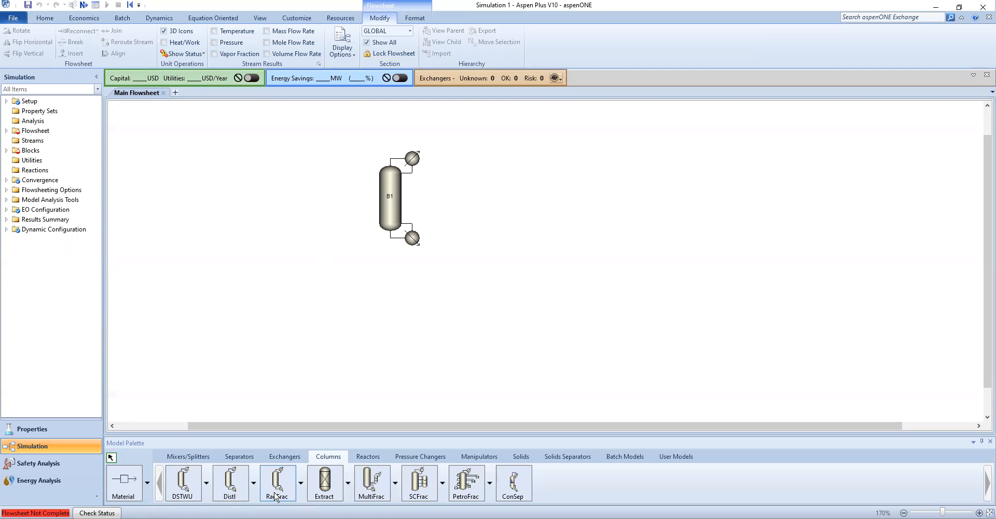
pyautogui.click(987, 77)
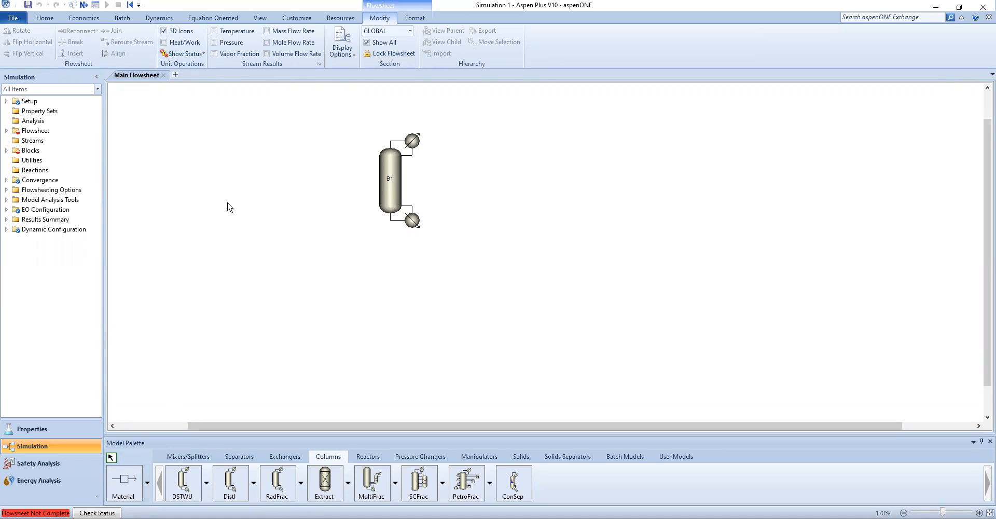
# - Connect material streams to the column's feed inlet, distillate outlet and bottoms outlet
pyautogui.click(136, 489)
pyautogui.click(268, 175)
pyautogui.click(373, 181)
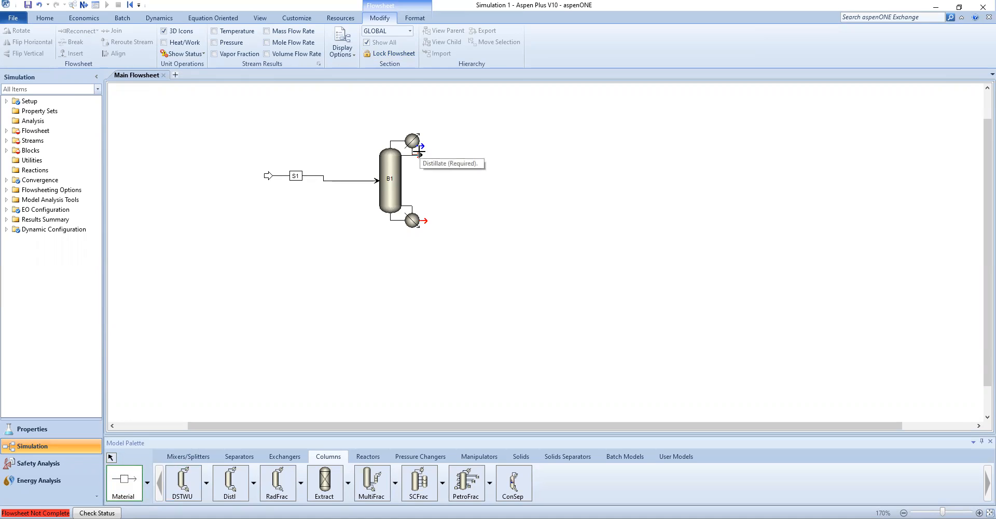
pyautogui.click(419, 152)
pyautogui.click(525, 151)
pyautogui.click(424, 223)
pyautogui.click(547, 220)
pyautogui.rightClick(484, 244)
# - Rename the column's inlet stream as FEED
pyautogui.click(299, 179)
pyautogui.click(299, 179)
pyautogui.write('FEED')
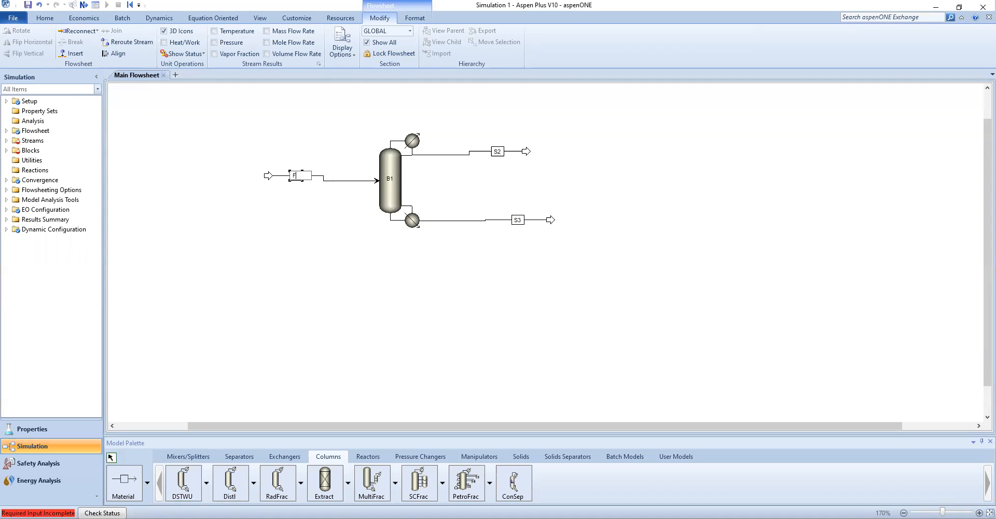
pyautogui.click(497, 152)
pyautogui.click(498, 152)
pyautogui.write('TOP')
pyautogui.press('Return')
pyautogui.press('Return')
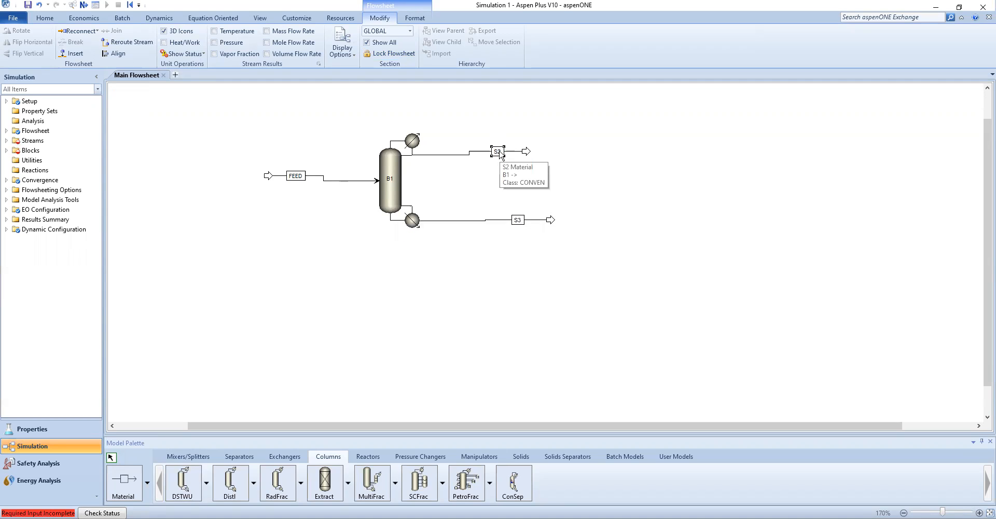
# - Rename the distillate stream as DISTILLA and the bottoms stream as BOTTOMS
pyautogui.click(498, 152)
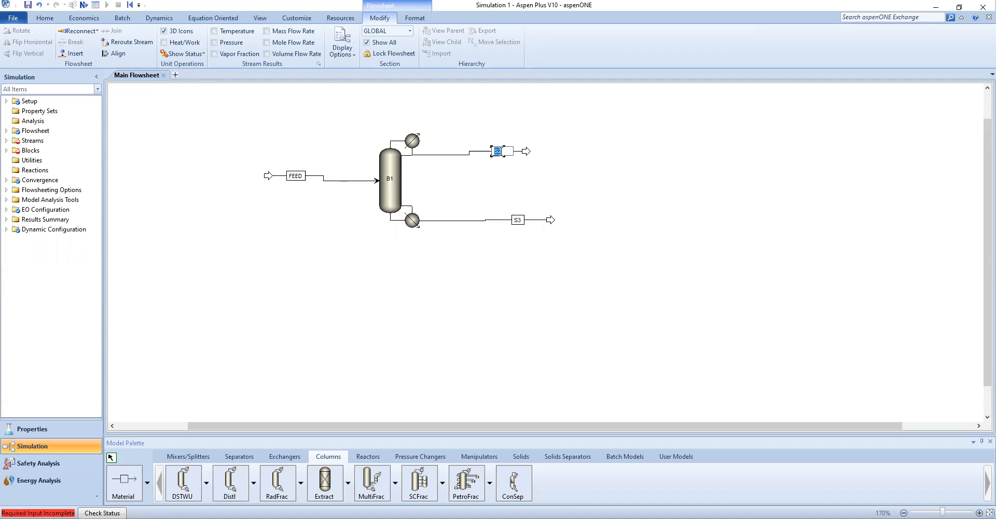
pyautogui.write('DISTILLA')
pyautogui.press('Return')
pyautogui.click(521, 223)
pyautogui.write('BOTTOMS')
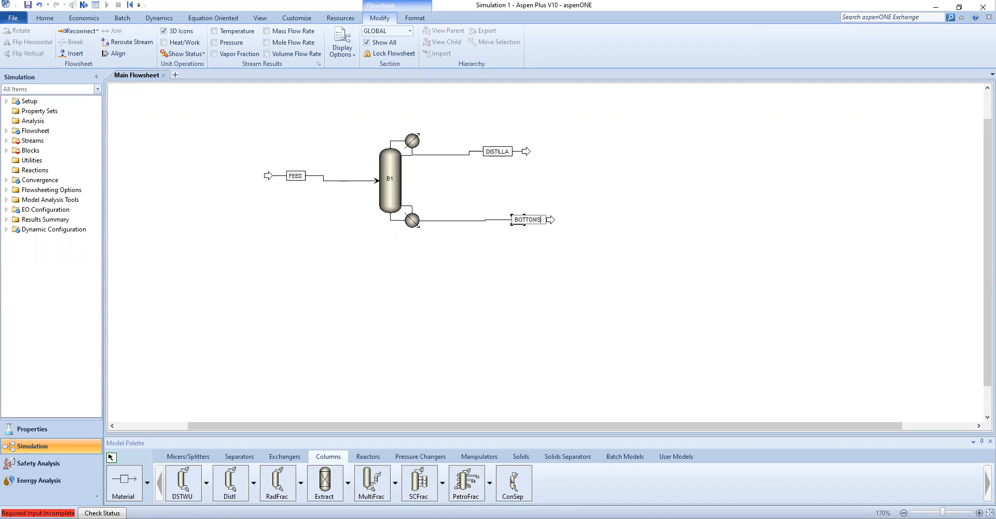
pyautogui.press('Return')
pyautogui.click(382, 293)
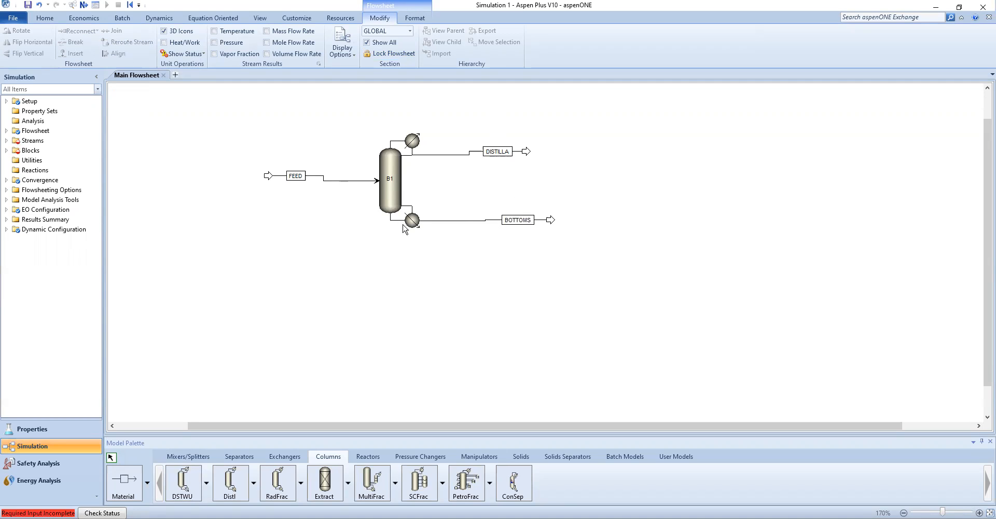
# - Rename the column block as DSTWU-1
pyautogui.click(391, 178)
pyautogui.write('DSTWU-TR')
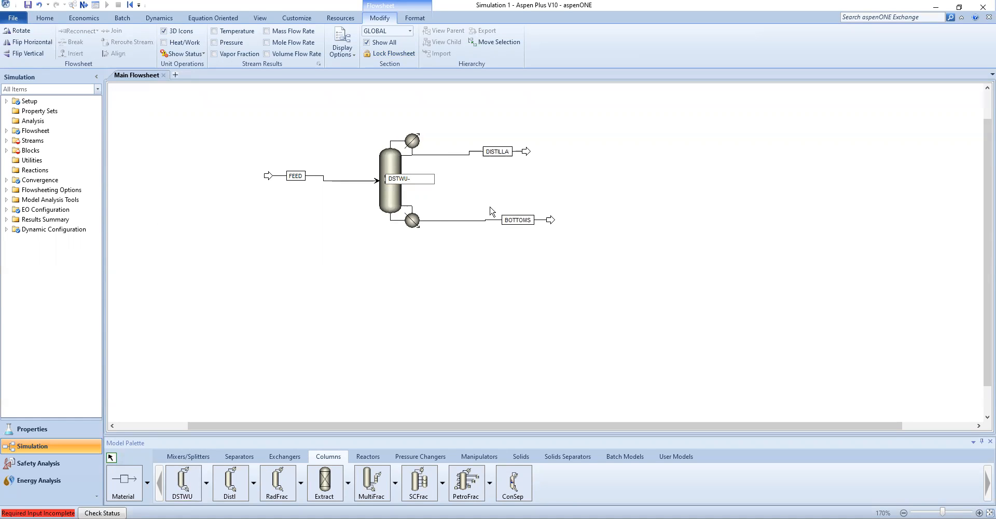
pyautogui.press('Return')
# - Move the column's label above its condenser and rename the block as SHORTCUT
pyautogui.moveTo(393, 179); pyautogui.dragTo(396, 118)
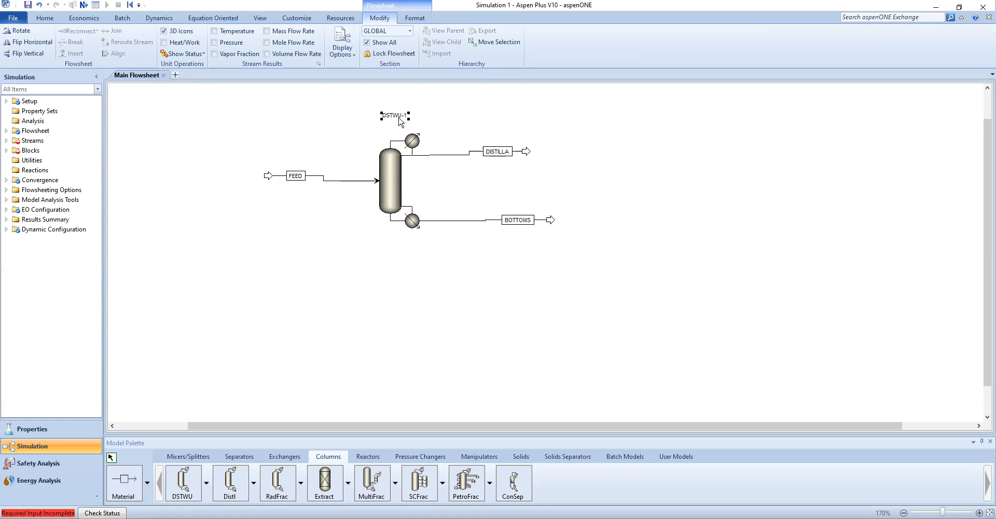
pyautogui.doubleClick(395, 116)
pyautogui.write('SHORTCUT')
pyautogui.click(365, 133)
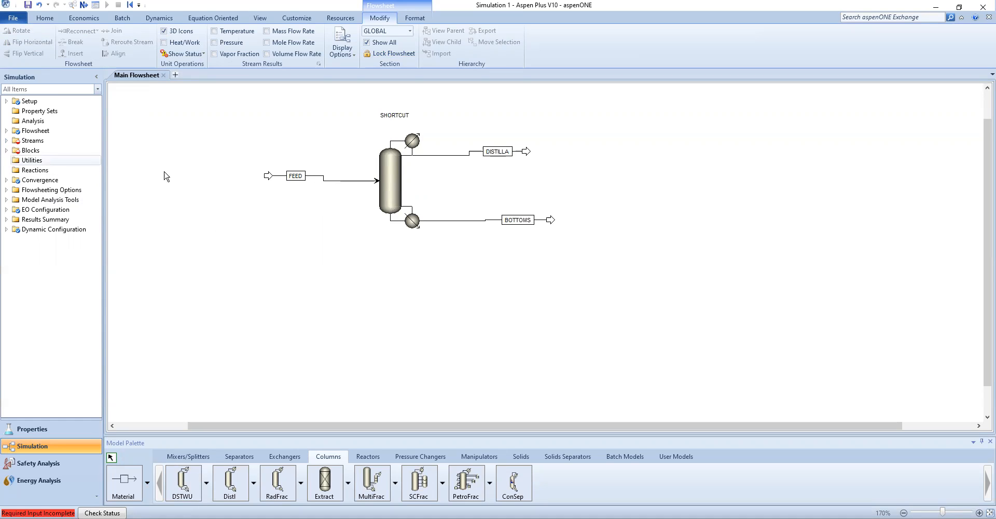
# - Specify the FEED stream by vapor fraction and pressure, with a vapor fraction of 1
pyautogui.click(335, 181)
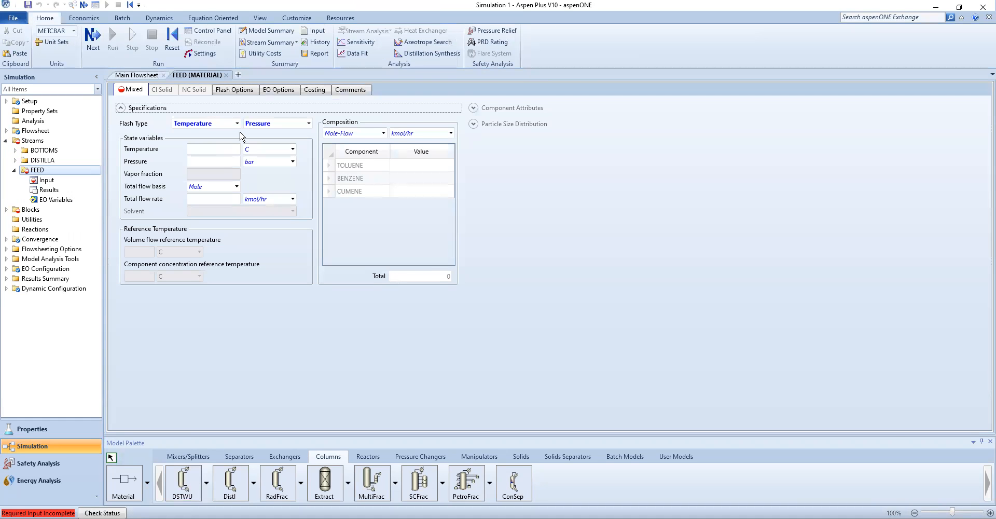
pyautogui.click(237, 124)
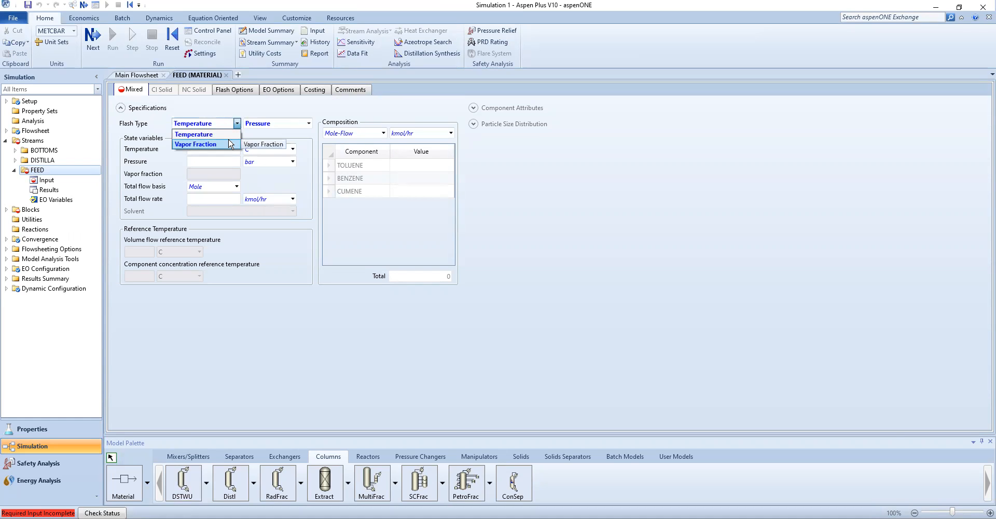
pyautogui.click(231, 144)
pyautogui.click(223, 162)
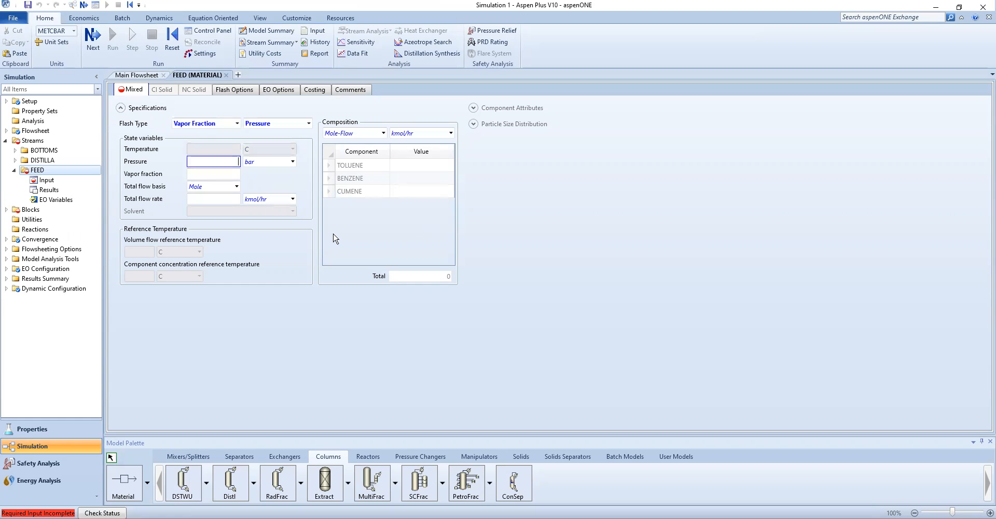
pyautogui.click(214, 175)
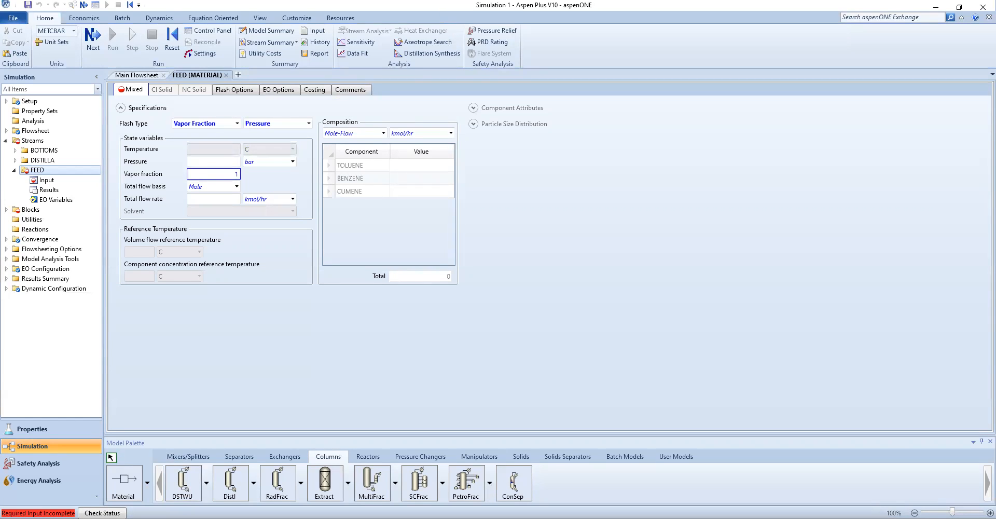
# - Set the FEED stream's pressure to 1 atm
pyautogui.click(228, 164)
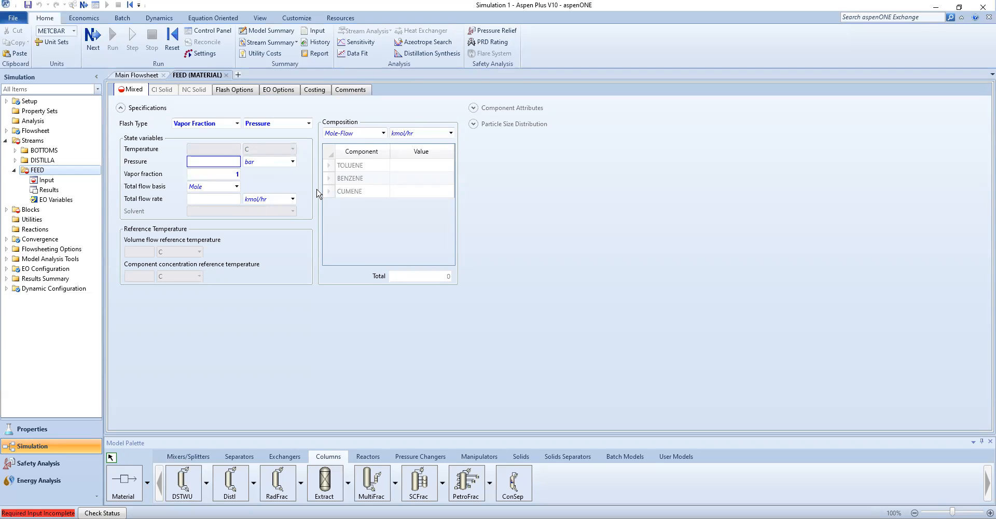
pyautogui.write('1')
pyautogui.click(293, 162)
pyautogui.scroll(2, 291, 184)
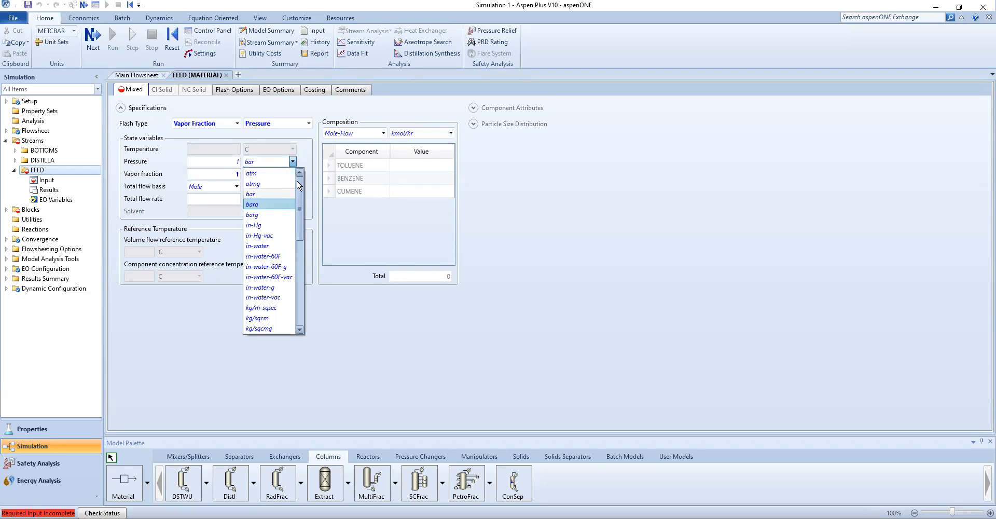
pyautogui.click(280, 181)
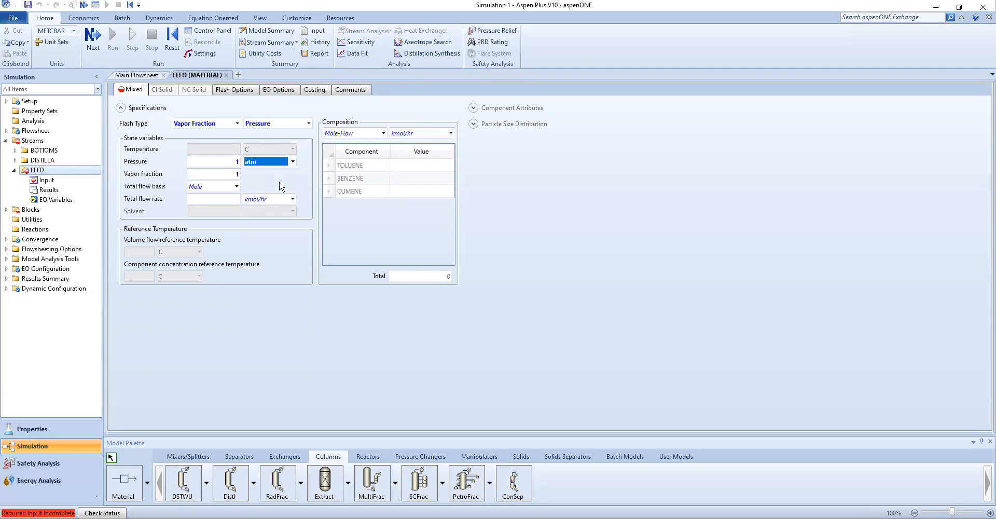
# - Set the FEED stream's total flow rate to 1000 kmol/hr
pyautogui.click(227, 199)
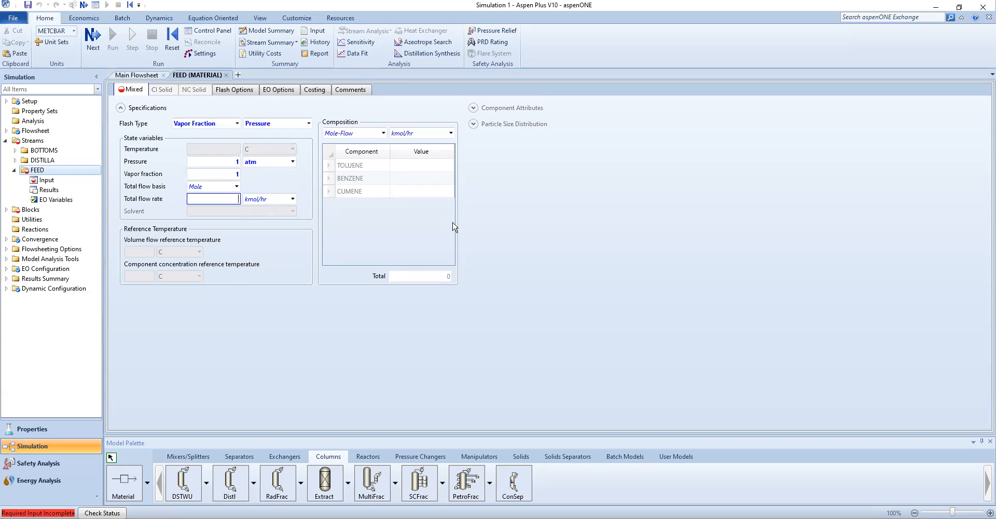
pyautogui.write('1000')
pyautogui.press('Return')
# - Specify the FEED composition as mole fractions of 0.3 toluene, 0.4 benzene and 0.3 cumene
pyautogui.click(383, 133)
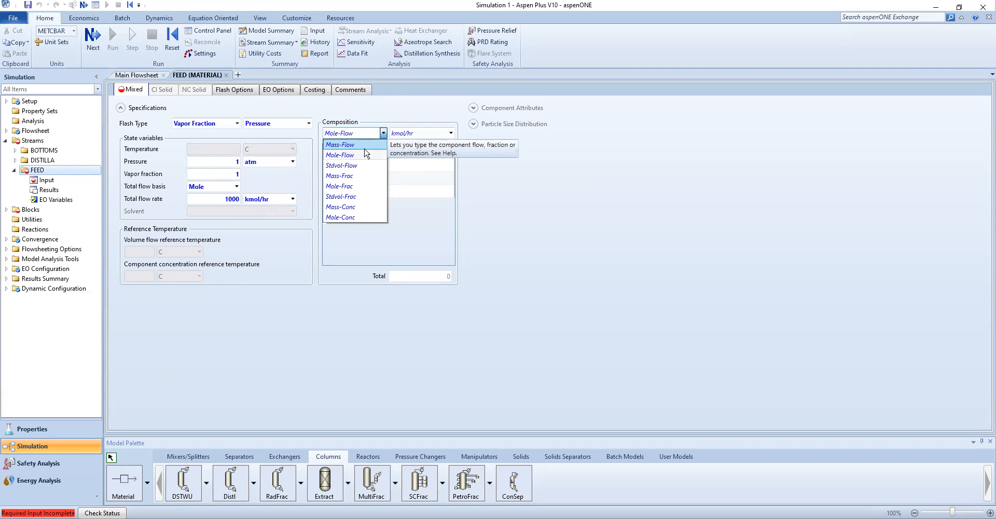
pyautogui.click(359, 187)
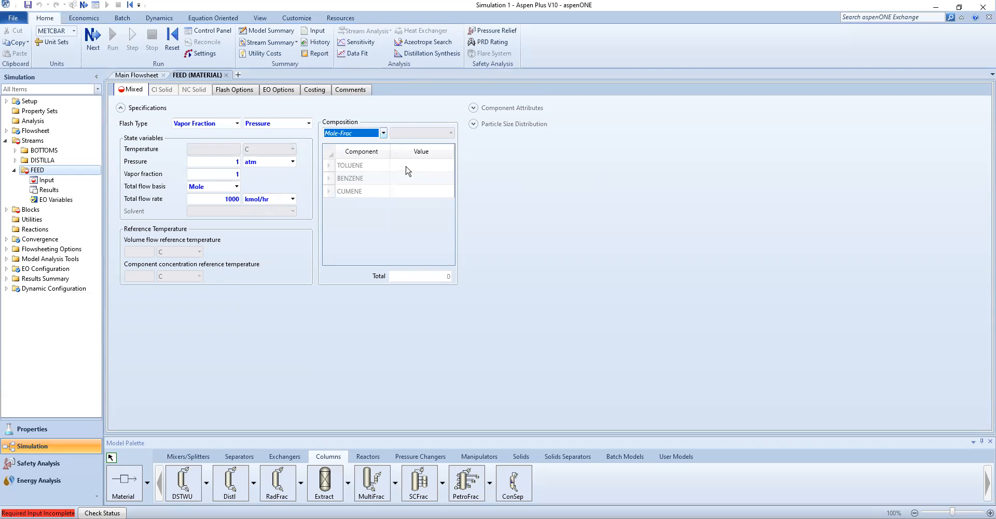
pyautogui.click(413, 165)
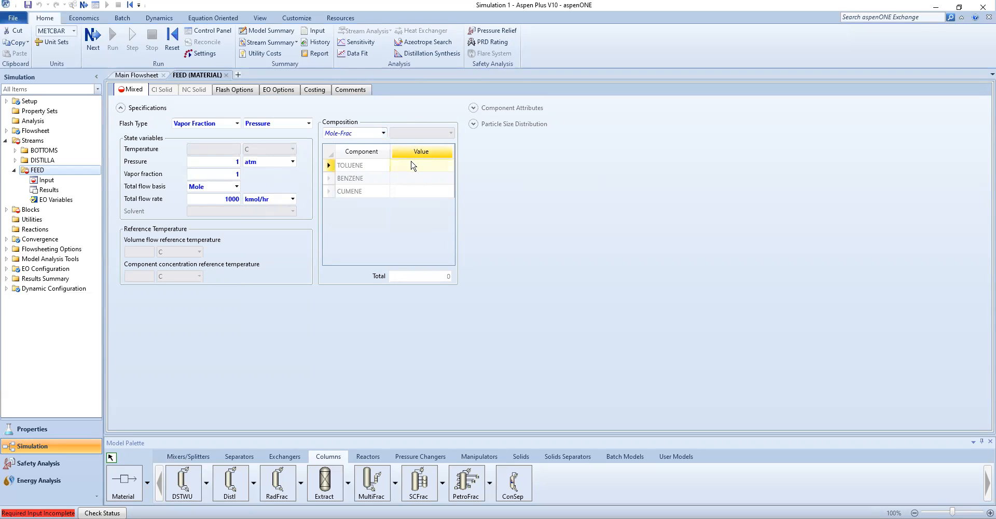
pyautogui.write('0.3')
pyautogui.press('Return')
pyautogui.write('0.4')
pyautogui.press('Return')
pyautogui.write('0.3')
pyautogui.press('Return')
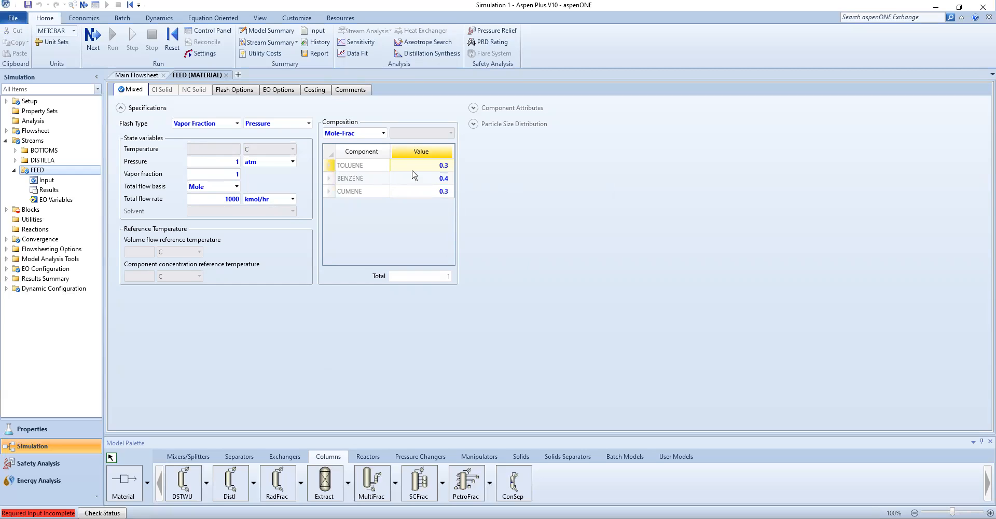
# - Open the SHORTCUT block's specifications and define the column by a reflux ratio of -1.25
pyautogui.click(133, 77)
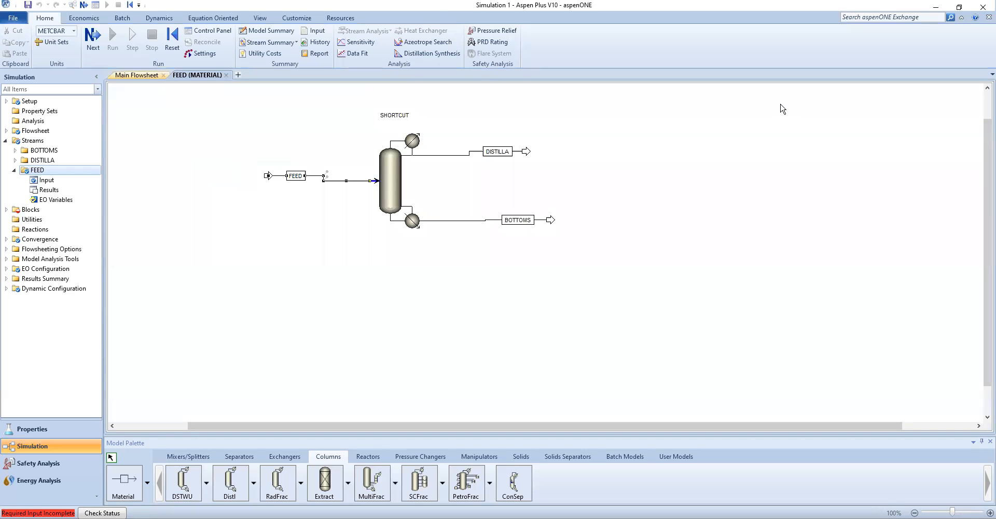
pyautogui.click(386, 174)
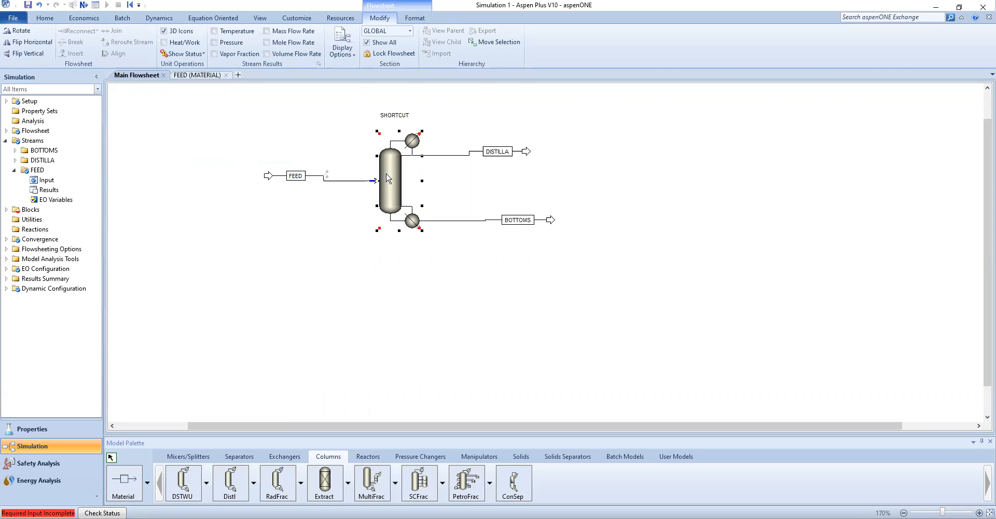
pyautogui.doubleClick(386, 179)
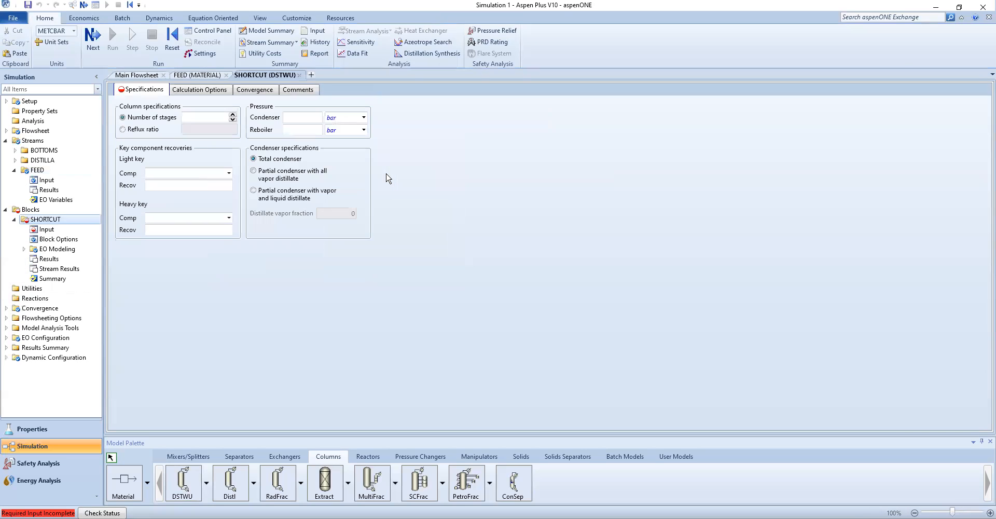
pyautogui.click(142, 130)
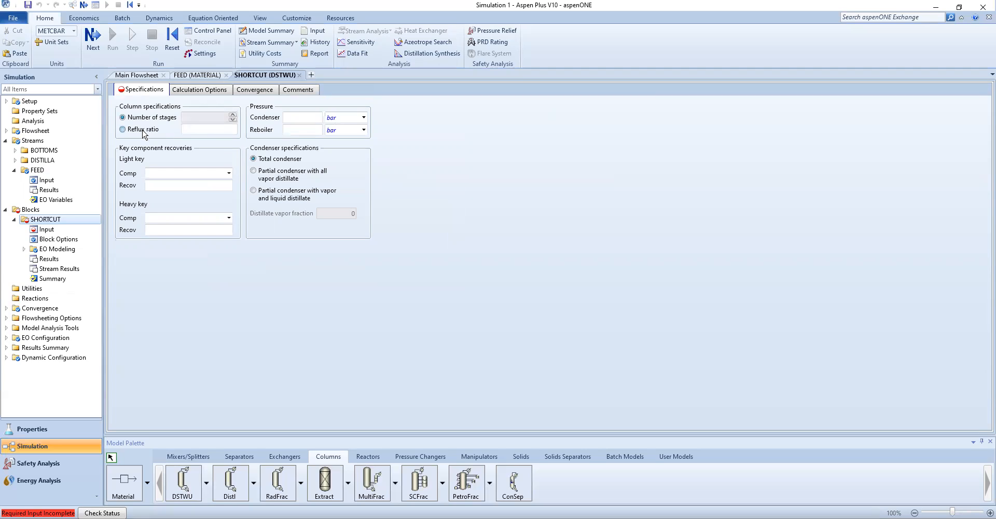
pyautogui.click(210, 130)
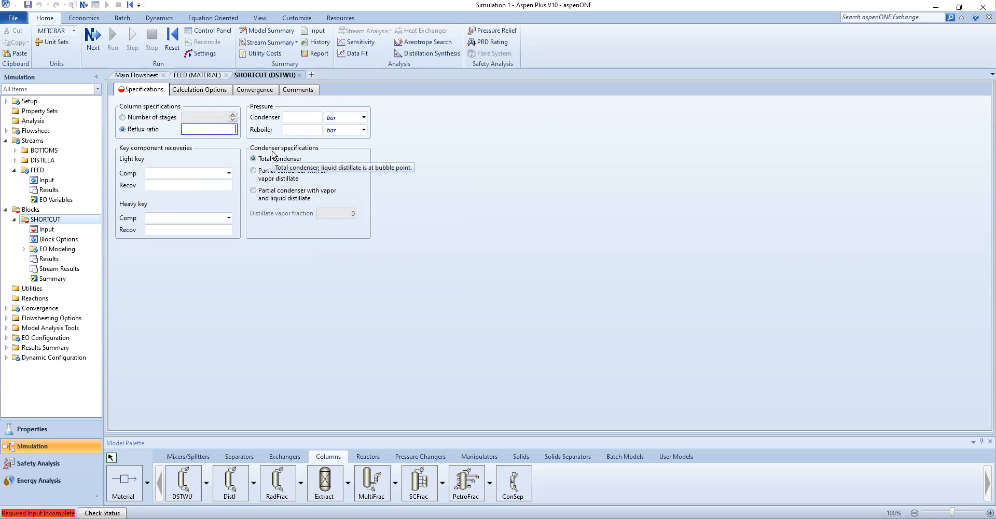
pyautogui.write('1.25')
pyautogui.press('Return')
pyautogui.click(232, 134)
pyautogui.hotkey('ctrl', 'c')
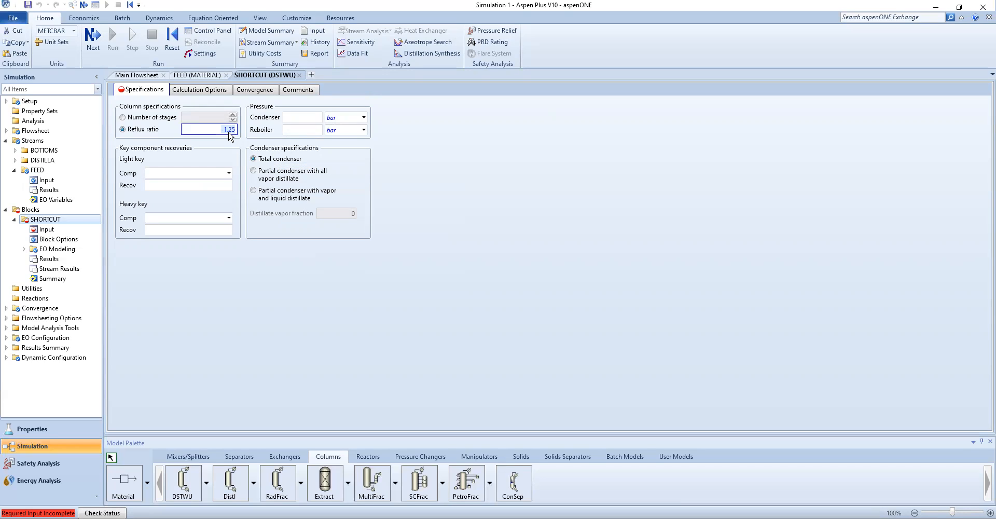
pyautogui.click(229, 130)
pyautogui.click(207, 147)
# - Enter 1 bar for the condenser and reboiler pressures and try to change the condenser unit to atm
pyautogui.click(305, 118)
pyautogui.write('1')
pyautogui.click(366, 118)
pyautogui.click(364, 117)
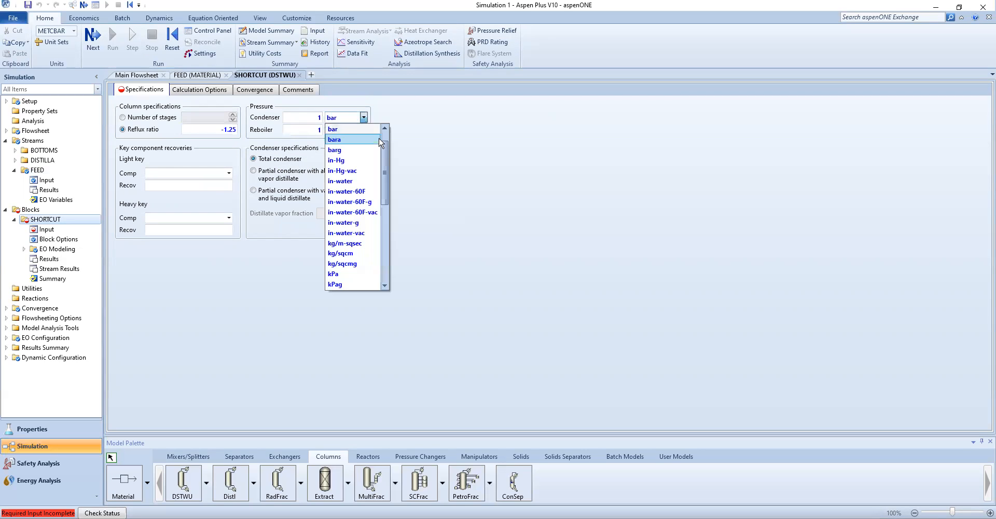
pyautogui.click(370, 134)
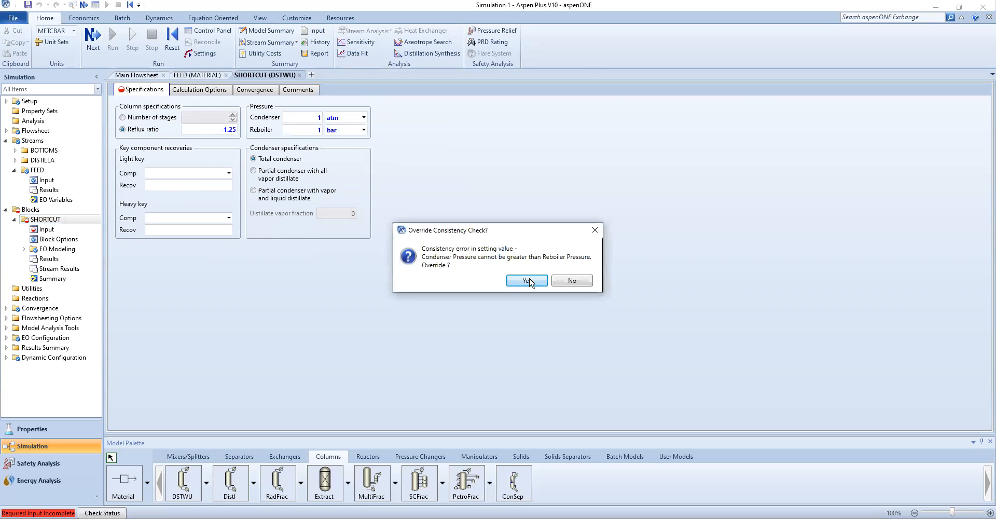
pyautogui.click(574, 283)
# - Change the reboiler pressure unit to atm first, followed by the condenser pressure unit
pyautogui.click(363, 129)
pyautogui.scroll(1, 367, 147)
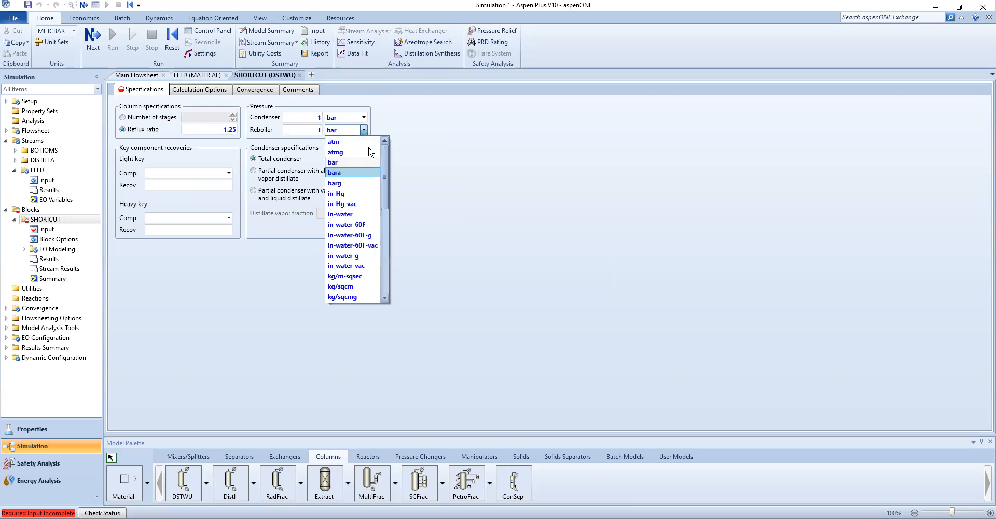
pyautogui.click(359, 140)
pyautogui.click(364, 117)
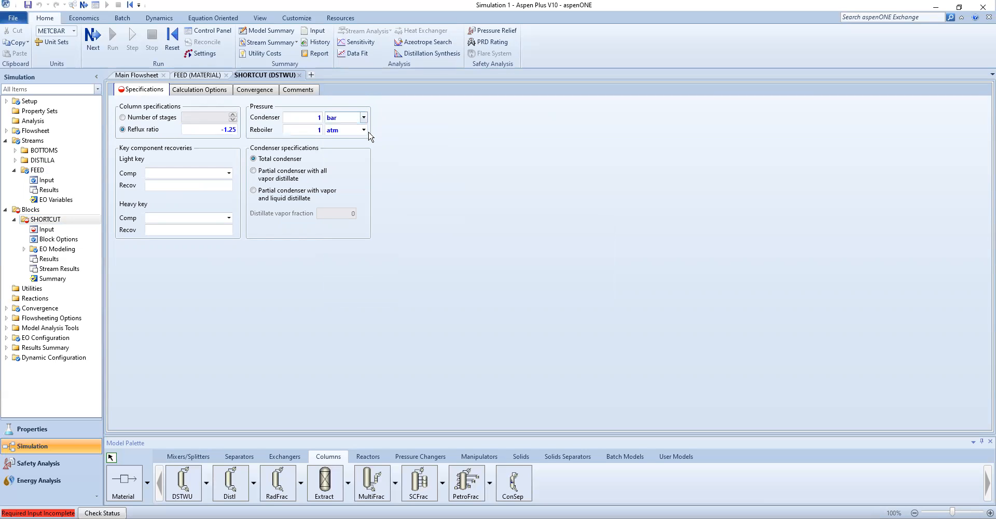
pyautogui.scroll(1, 377, 137)
pyautogui.click(374, 139)
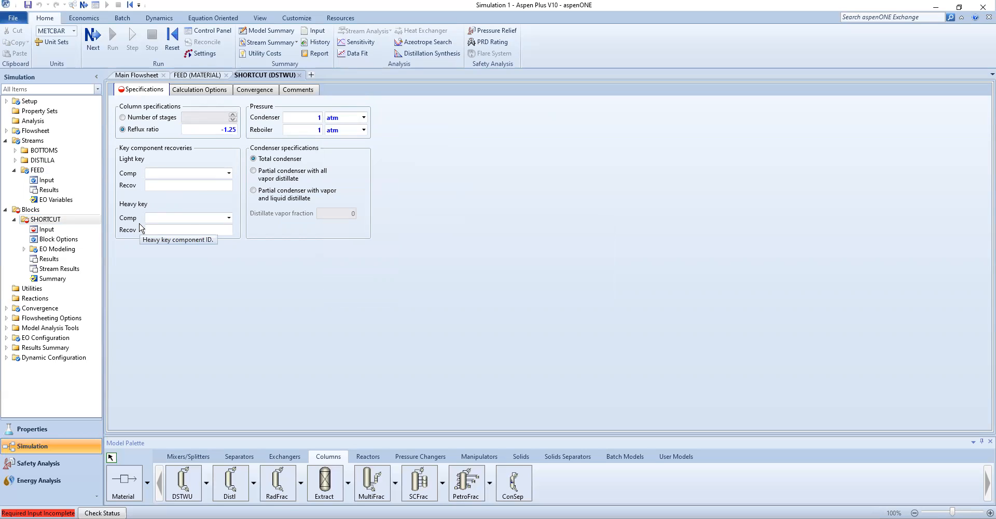
# - Choose TOLUENE as the light key component with a recovery of 0.95
pyautogui.click(229, 174)
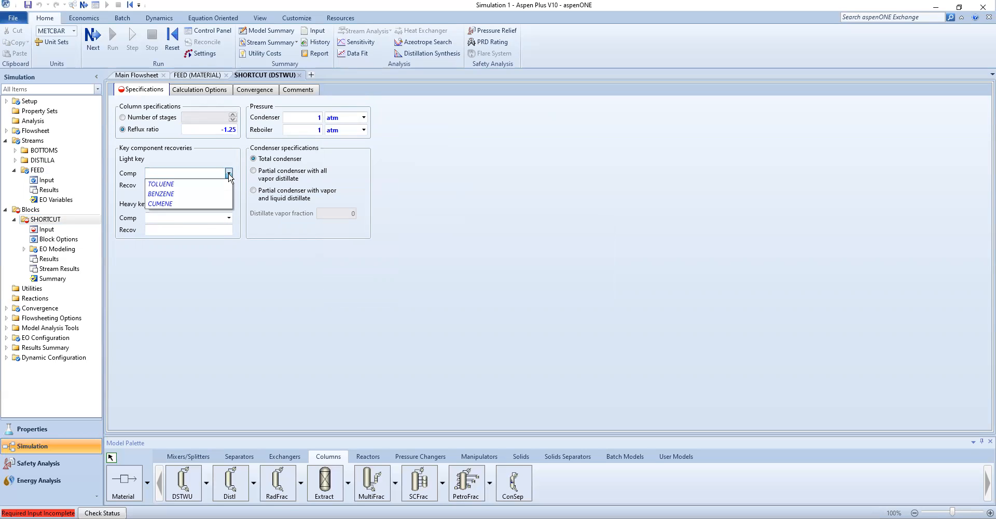
pyautogui.click(161, 185)
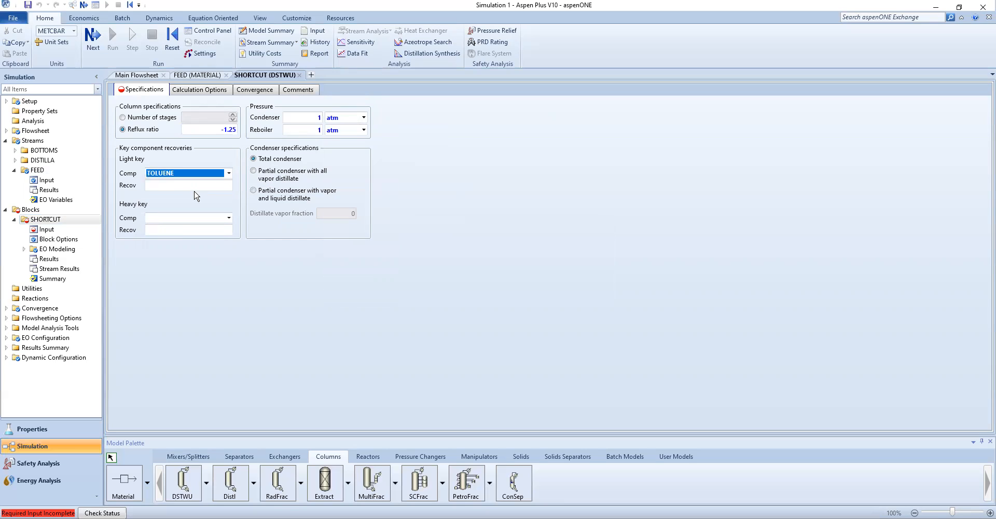
pyautogui.click(195, 186)
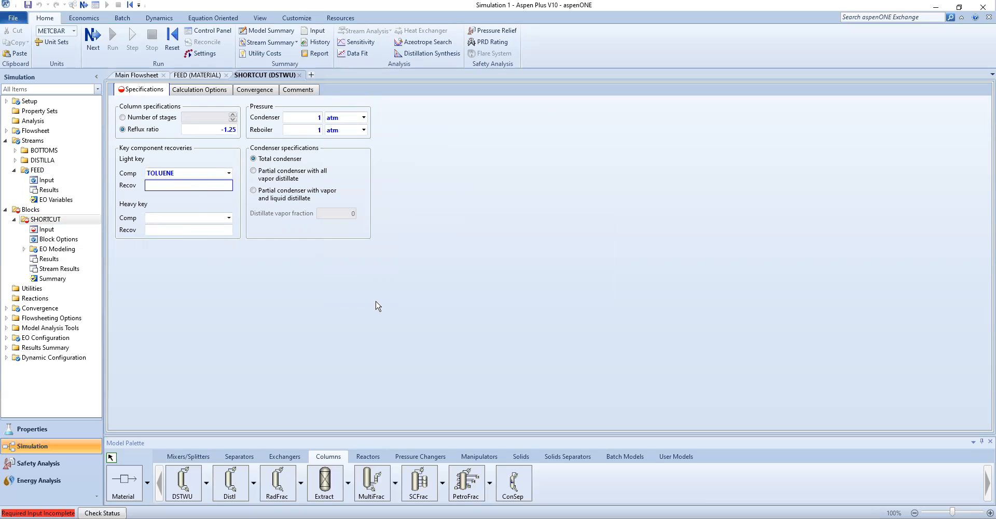
pyautogui.write('0.95')
pyautogui.press('Return')
pyautogui.click(197, 233)
pyautogui.click(388, 276)
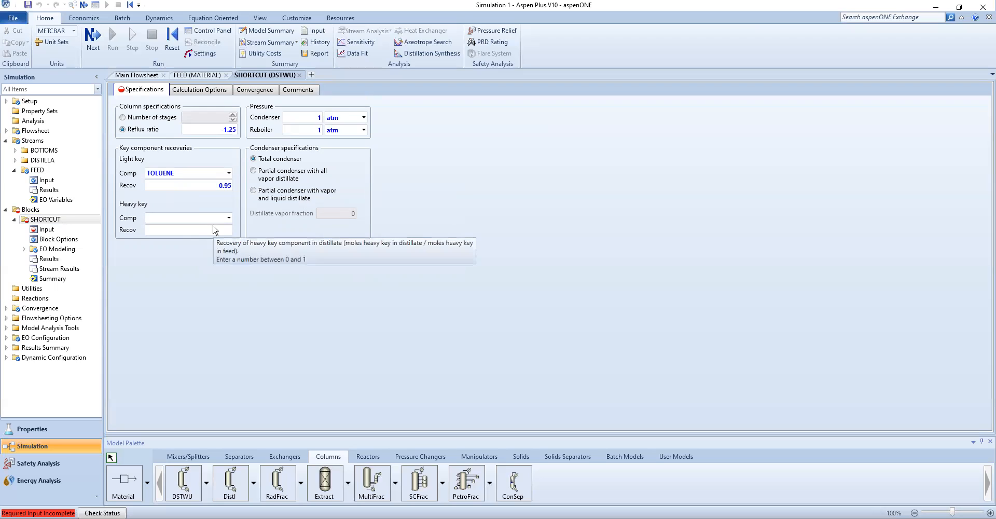
# - Choose CUMENE as the heavy key component with a recovery of 0.05
pyautogui.click(229, 217)
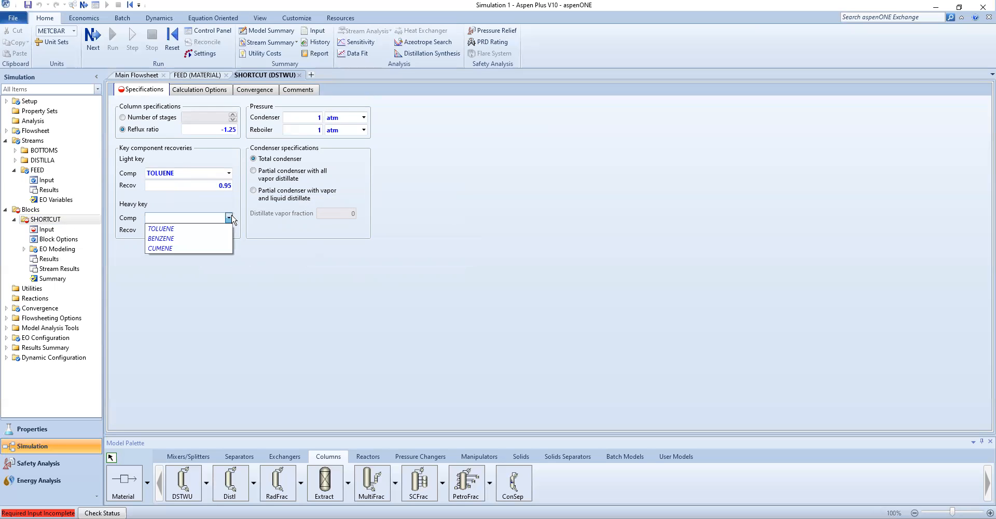
pyautogui.click(193, 249)
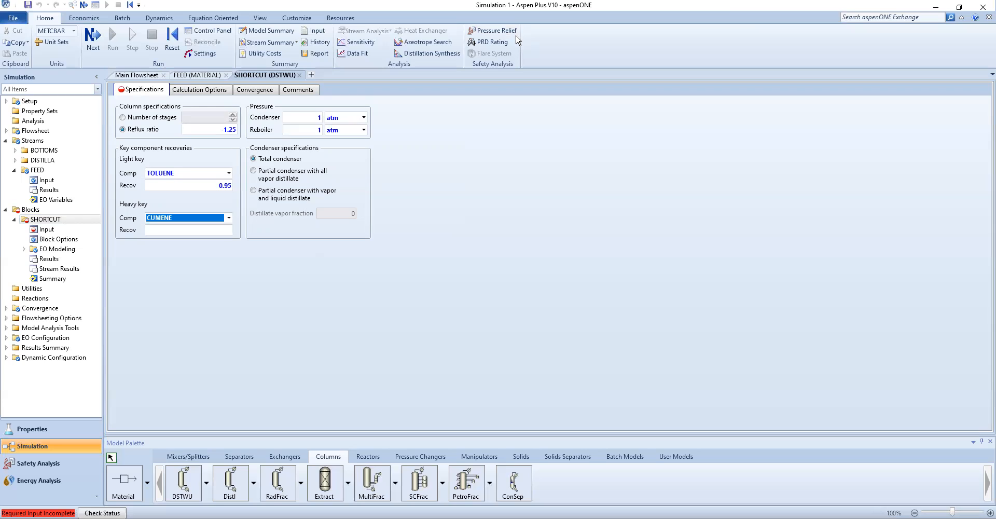
pyautogui.click(178, 231)
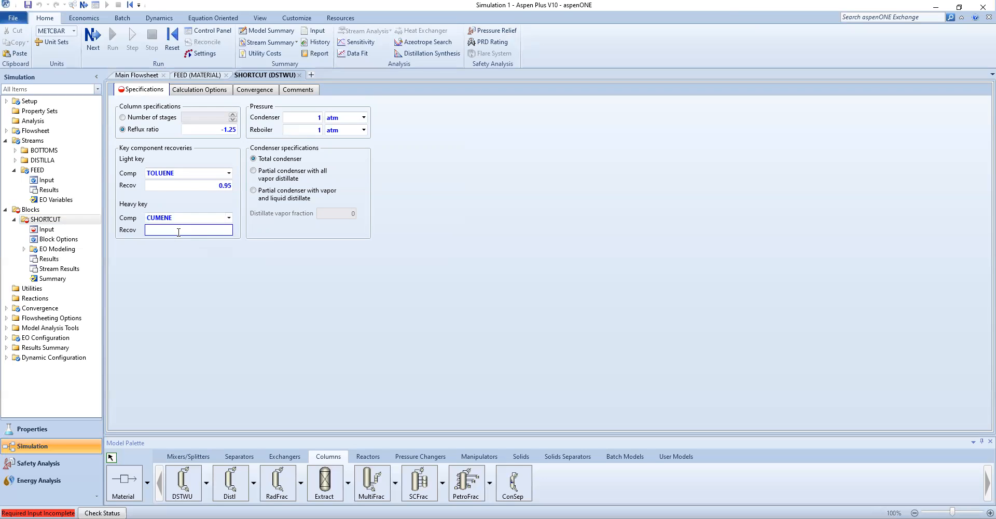
pyautogui.write('0.05')
pyautogui.press('Return')
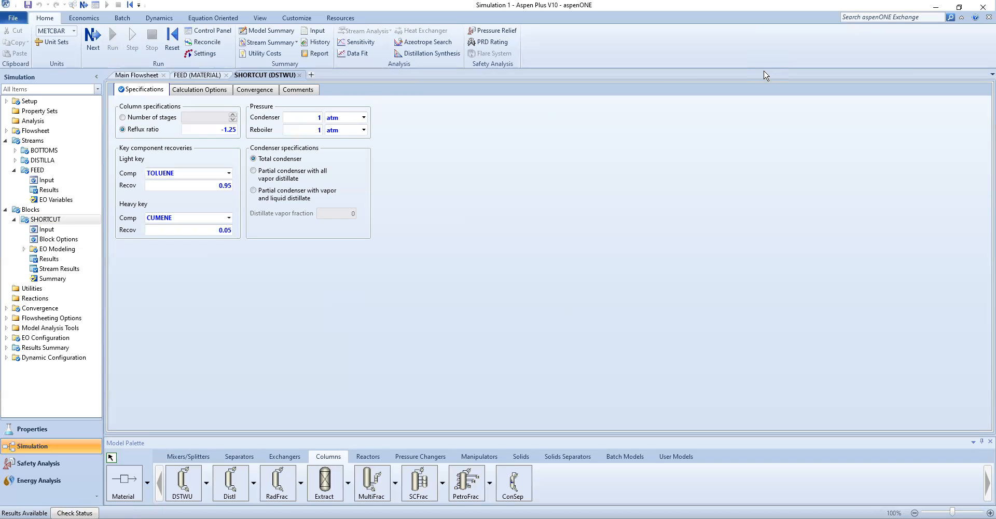
# - Review the SHORTCUT block's summary results, including reflux ratios, stages and feed stage, against its input specifications
pyautogui.click(47, 259)
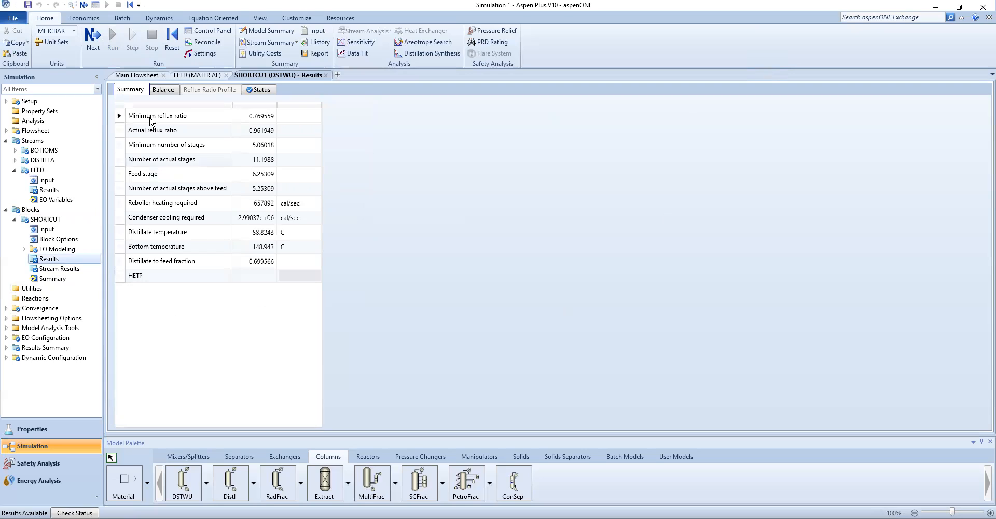
pyautogui.click(39, 229)
pyautogui.click(46, 229)
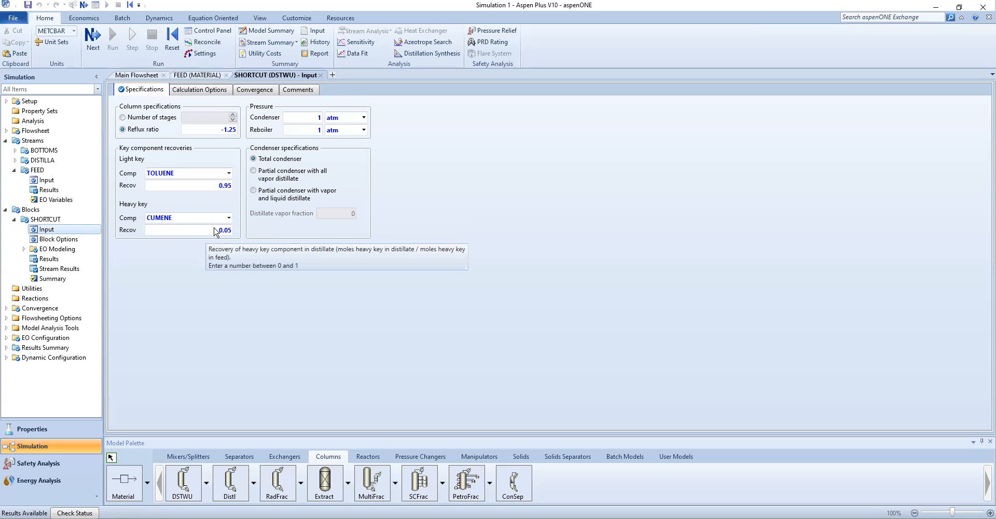
pyautogui.click(76, 259)
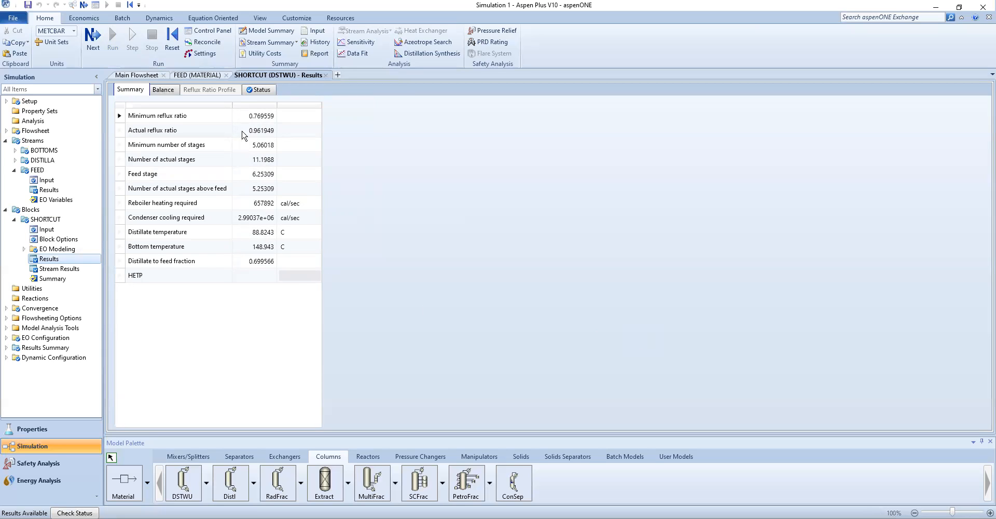
# - Place a RadFrac column below the SHORTCUT column on the main flowsheet and rename the block as DETAILED
pyautogui.click(145, 76)
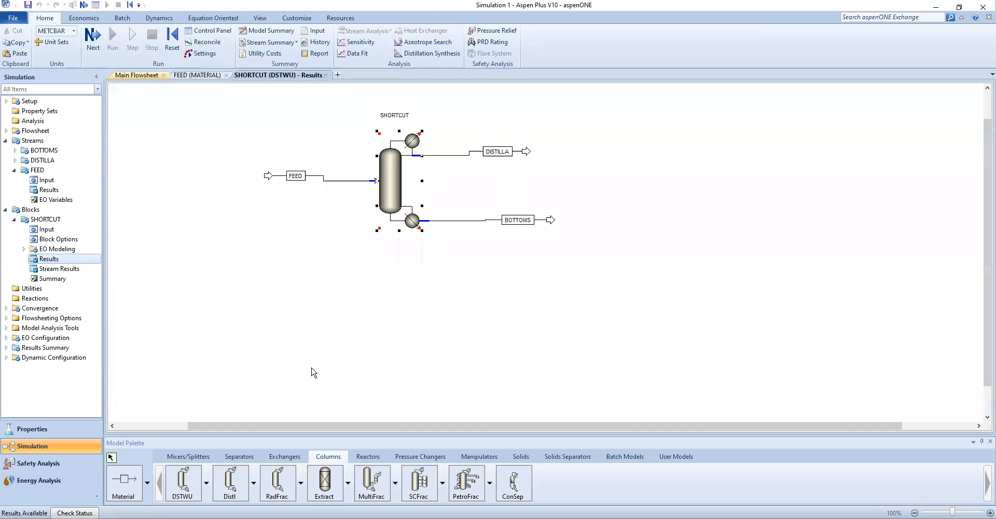
pyautogui.click(277, 481)
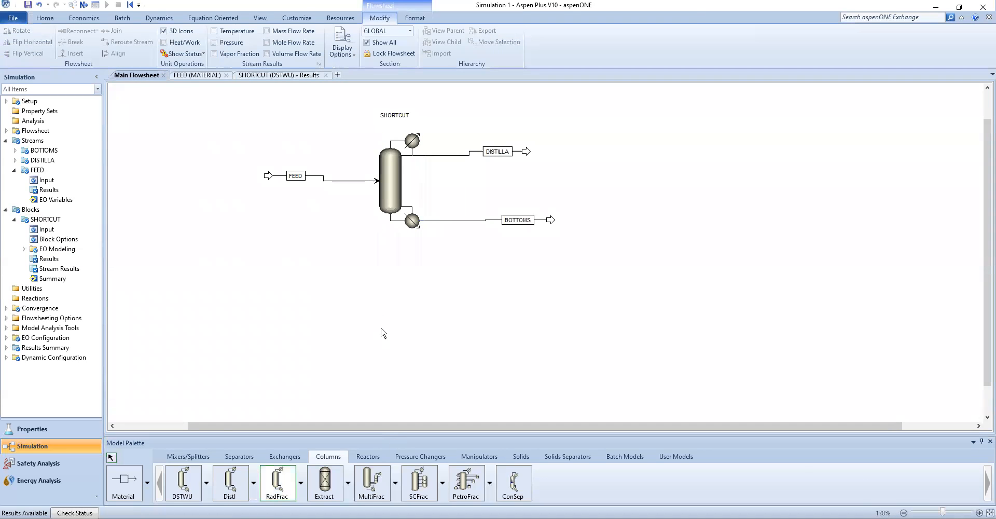
pyautogui.click(386, 302)
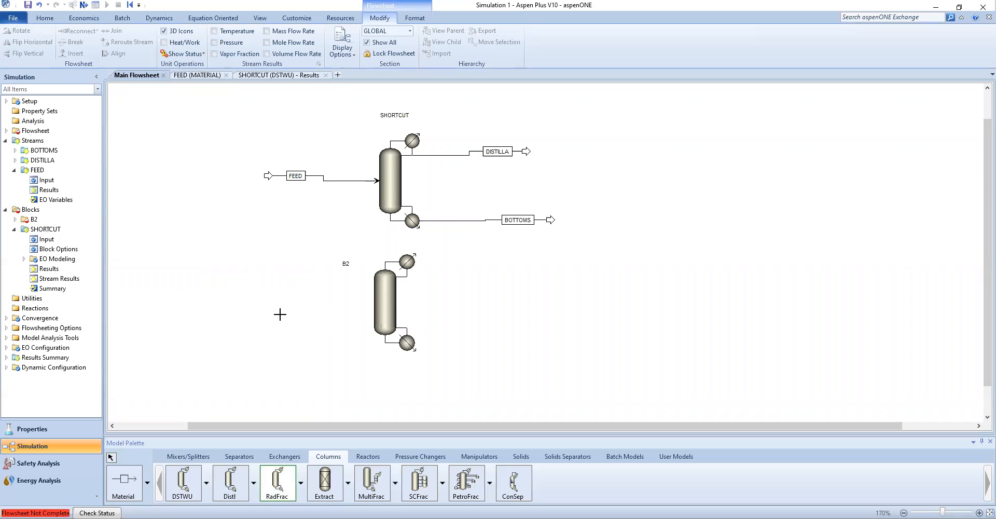
pyautogui.press('Escape')
pyautogui.click(346, 263)
pyautogui.click(347, 264)
pyautogui.write('DETAILED')
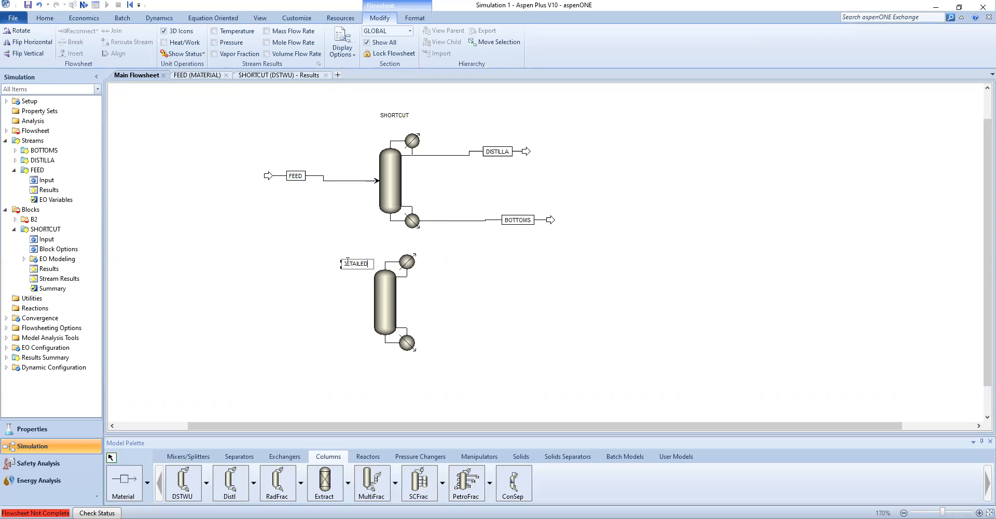
pyautogui.press('Return')
# - Connect material streams to the DETAILED column's feed inlet, vapor distillate outlet above the condenser and bottoms outlet
pyautogui.click(124, 483)
pyautogui.click(371, 302)
pyautogui.click(238, 292)
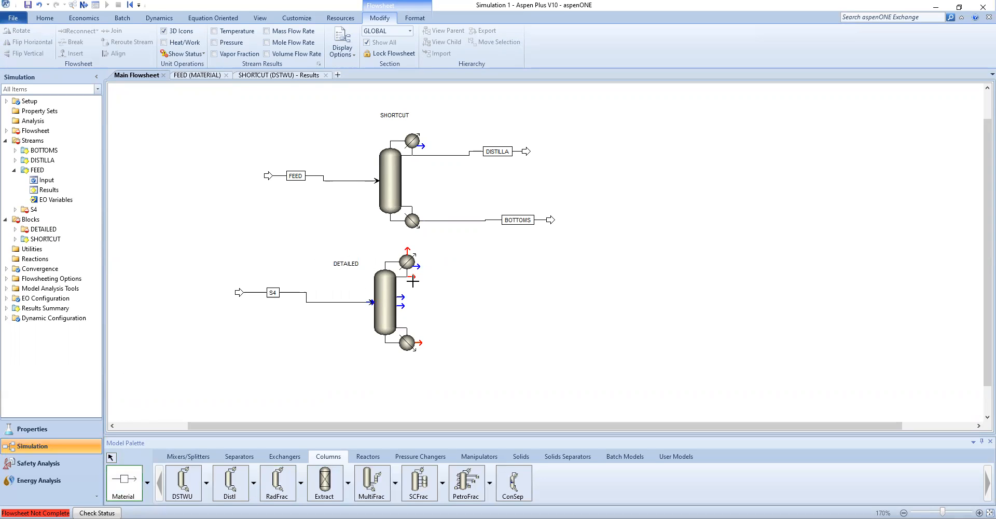
pyautogui.click(408, 251)
pyautogui.click(553, 257)
pyautogui.click(421, 342)
pyautogui.click(553, 344)
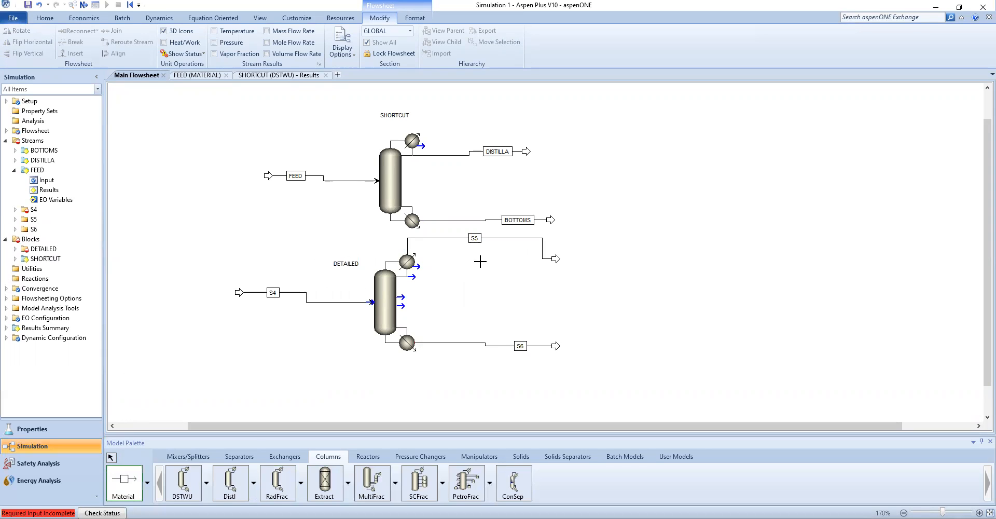
# - Rename the DETAILED column's overhead stream as RF-TOP
pyautogui.click(476, 240)
pyautogui.click(477, 241)
pyautogui.write('RA')
pyautogui.write('-TOP')
pyautogui.press('Return')
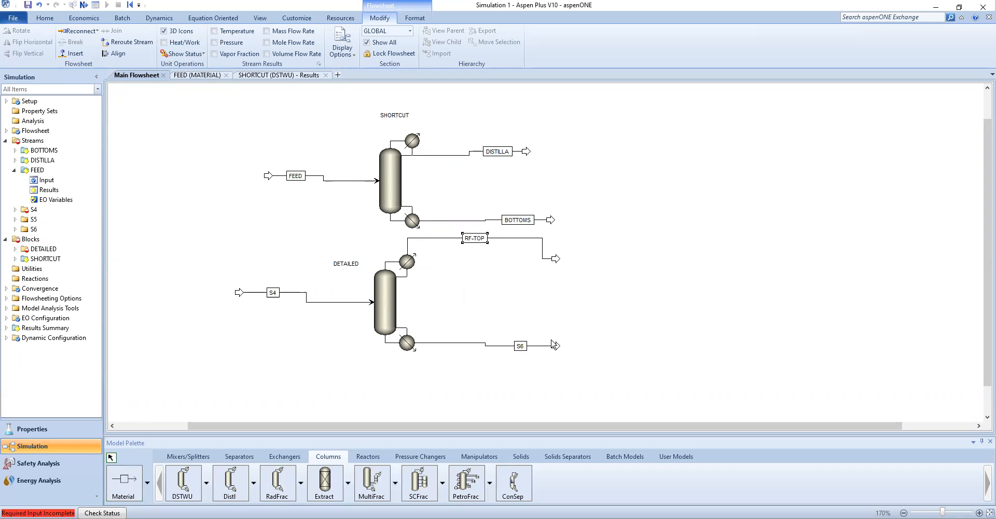
# - Rename the DETAILED column's bottoms stream as RF-BOTTO and its feed stream as FEED-1
pyautogui.click(520, 345)
pyautogui.click(520, 345)
pyautogui.write('RF-BOTTO')
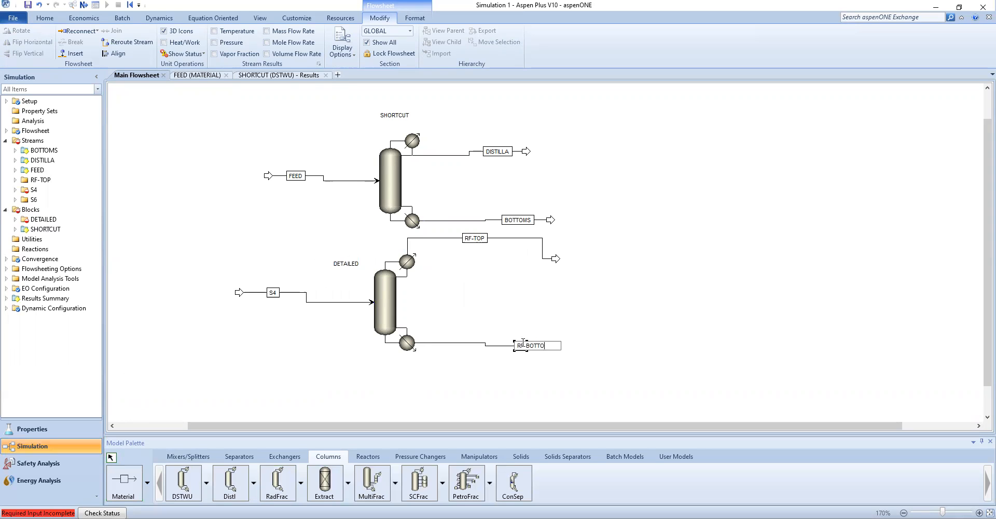
pyautogui.press('Return')
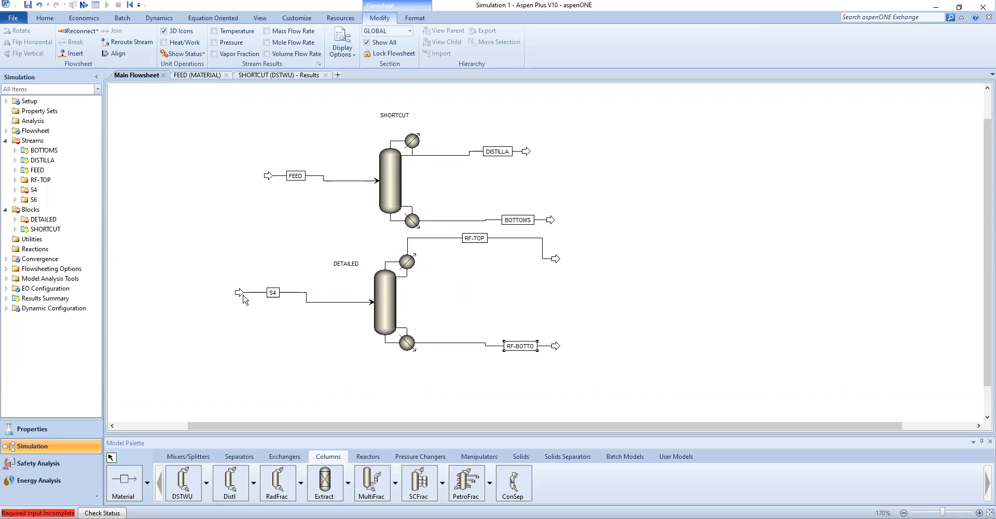
pyautogui.click(272, 292)
pyautogui.click(272, 292)
pyautogui.write('FEED-1')
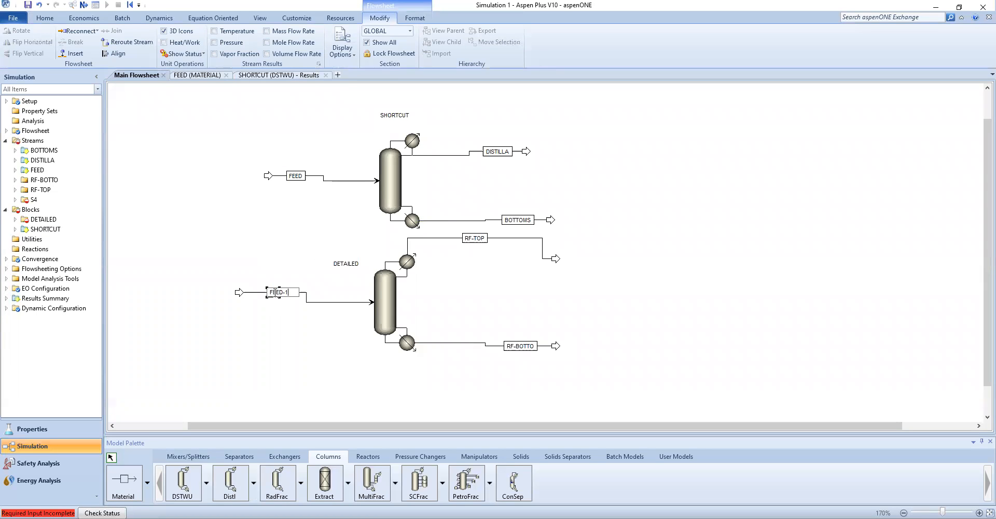
pyautogui.press('Return')
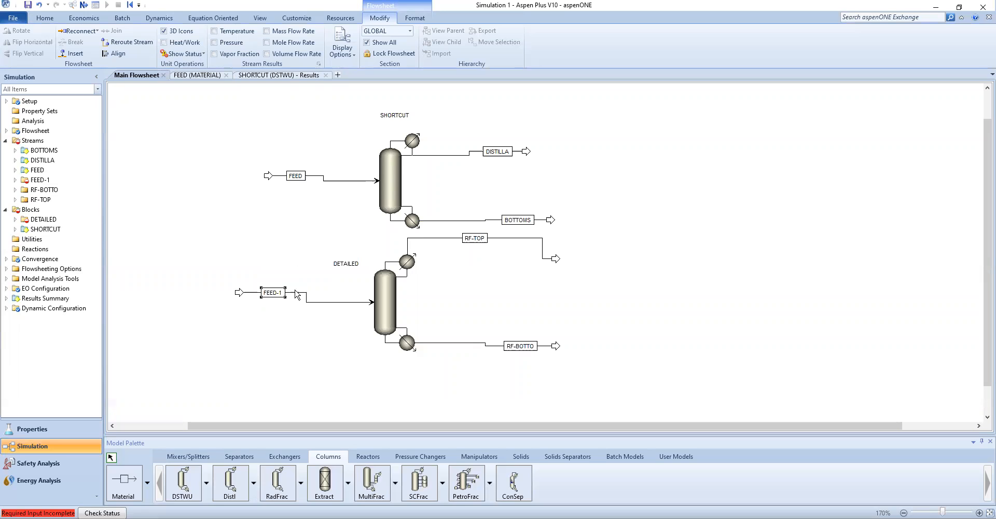
# - Specify the FEED-1 stream by vapor fraction and pressure, with a vapor fraction of 1 and a pressure of 1 atm
pyautogui.click(296, 292)
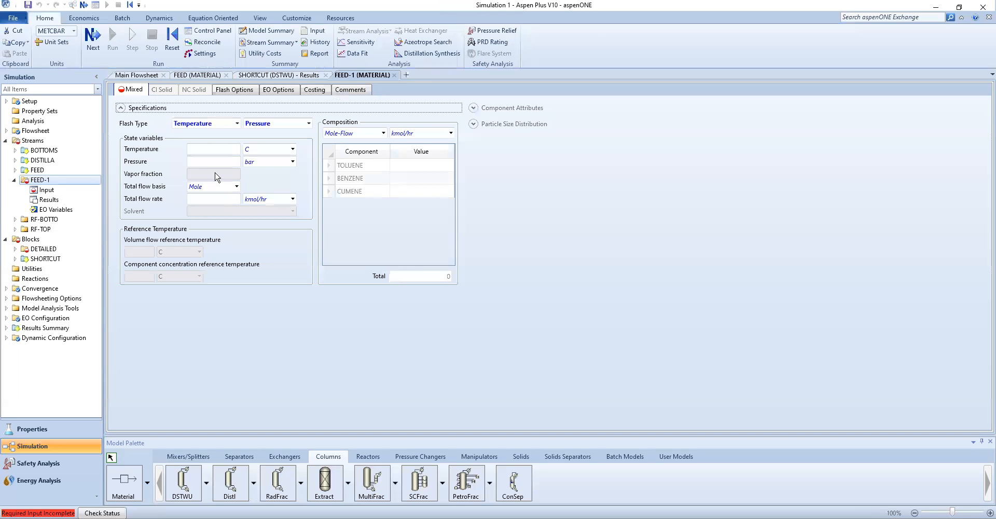
pyautogui.click(212, 149)
pyautogui.click(238, 125)
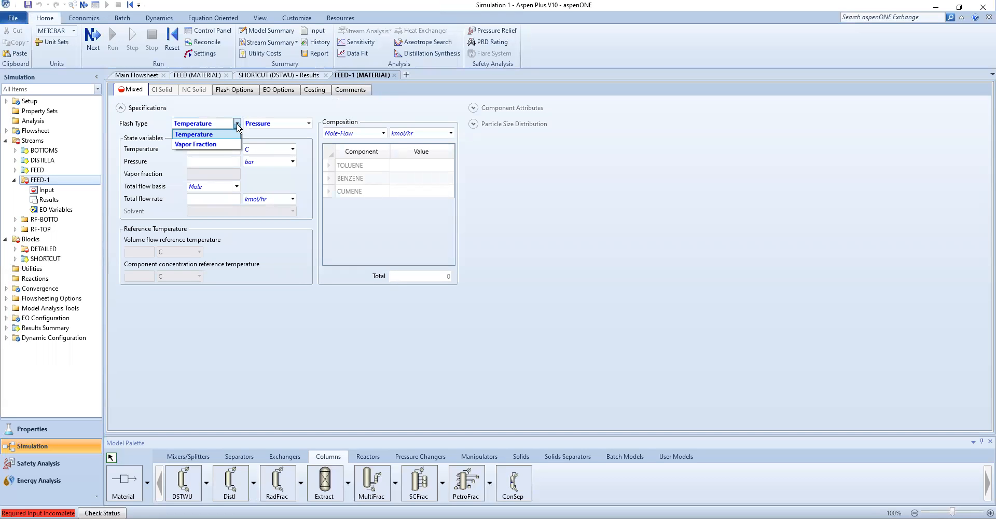
pyautogui.click(222, 147)
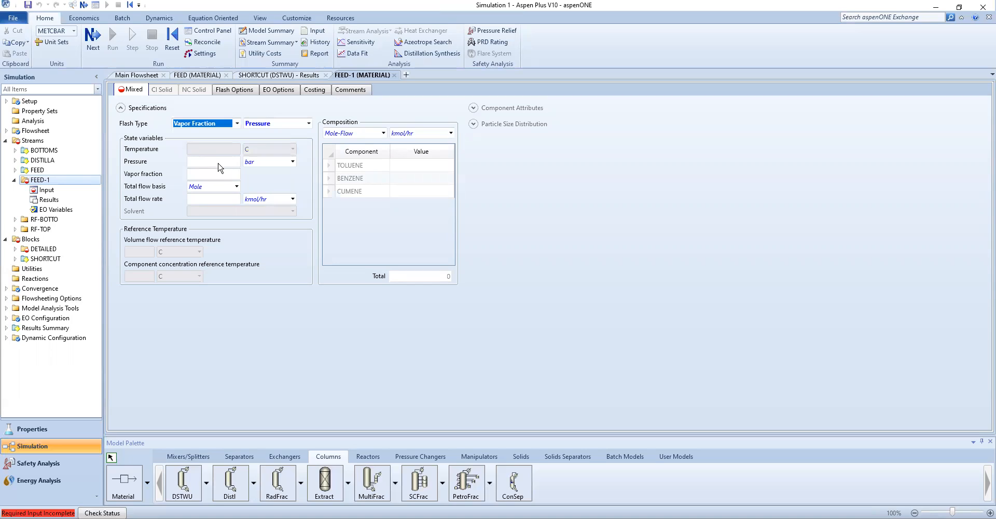
pyautogui.click(216, 174)
pyautogui.write('1')
pyautogui.click(220, 163)
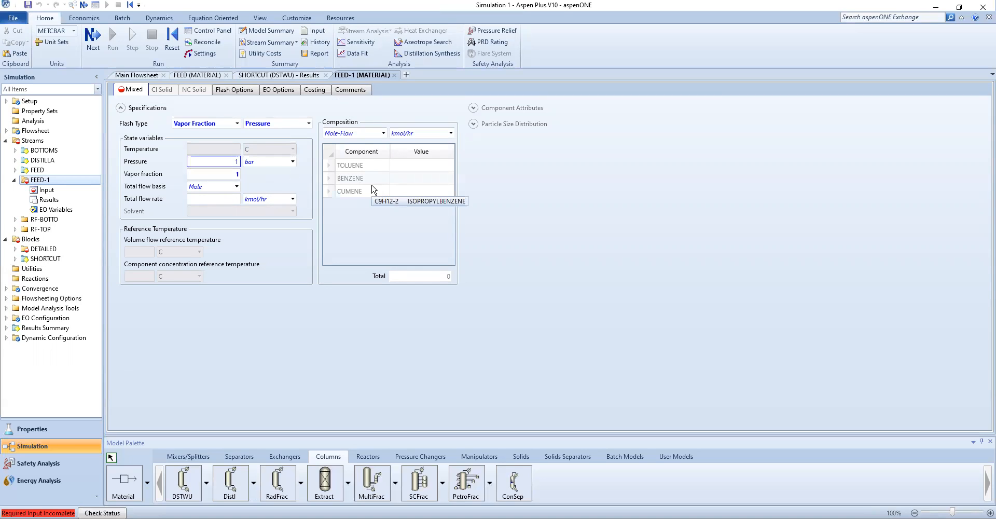
pyautogui.click(293, 162)
pyautogui.scroll(1, 280, 183)
pyautogui.click(275, 175)
# - Set FEED-1's total flow rate to 1000 kmol/hr on a mole basis
pyautogui.click(237, 186)
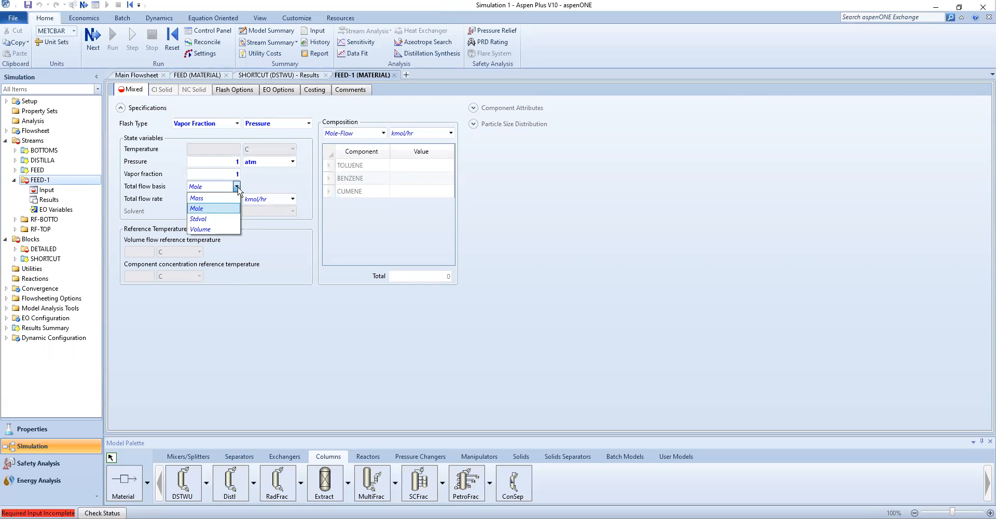
pyautogui.click(220, 208)
pyautogui.click(228, 198)
pyautogui.write('1')
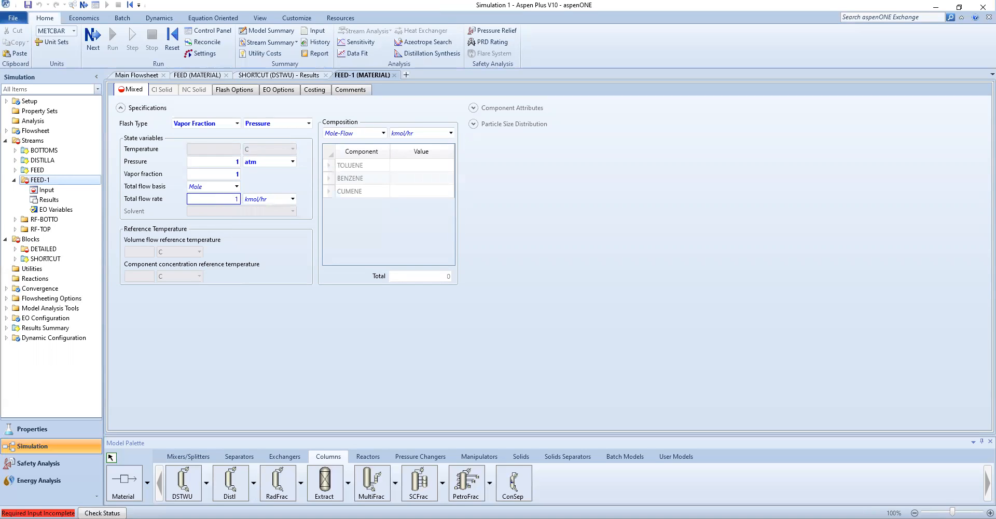
pyautogui.write('000')
pyautogui.press('Return')
# - Enter FEED-1's composition as mole fractions: toluene 0.3, benzene 0.4 and cumene 0.3
pyautogui.click(383, 133)
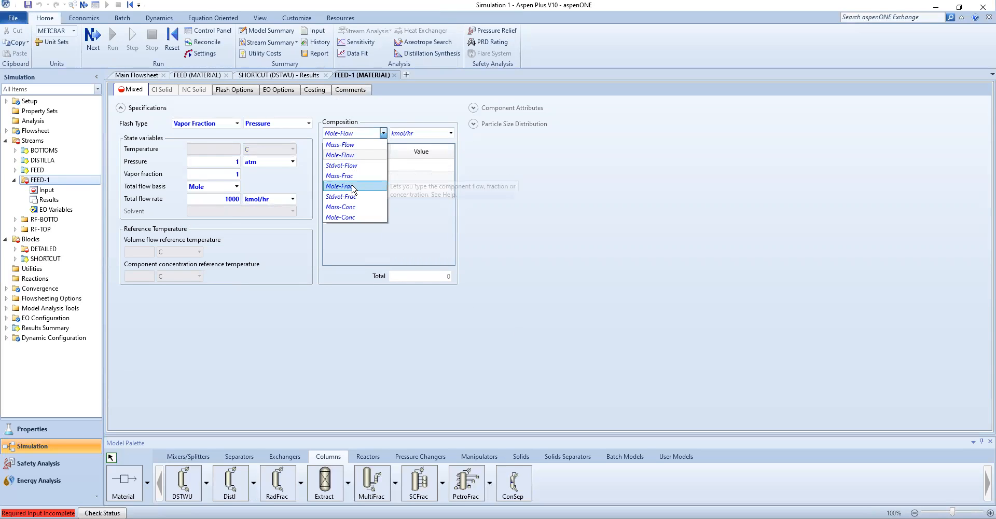
pyautogui.click(355, 186)
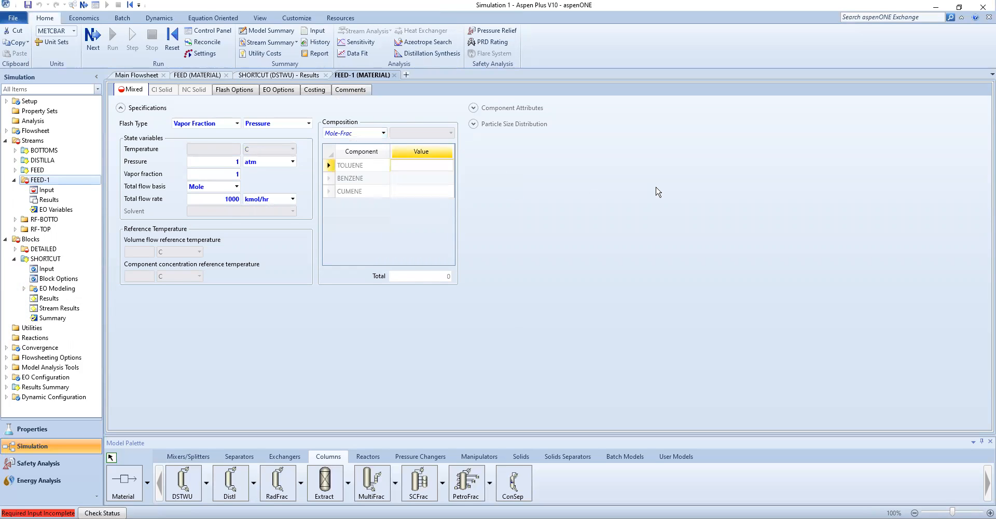
pyautogui.press('Return')
pyautogui.write('0.4')
pyautogui.press('Return')
pyautogui.write('0.3')
pyautogui.press('Return')
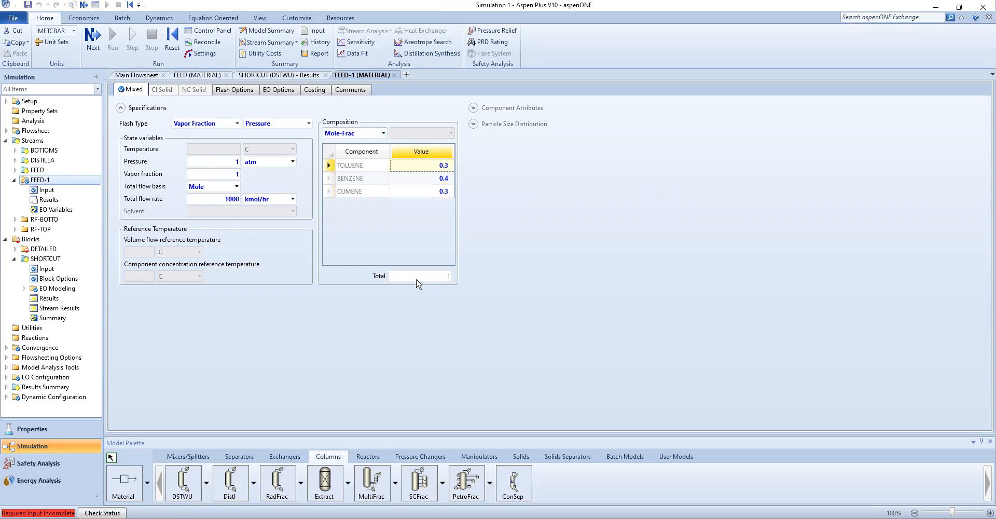
# - Rename the DETAILED block on the main flowsheet as RADFRAC
pyautogui.click(143, 77)
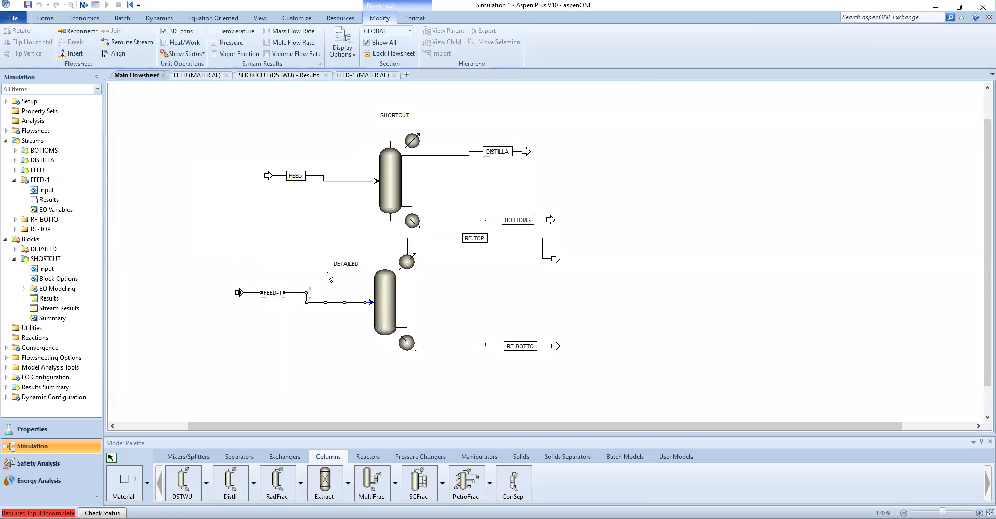
pyautogui.click(386, 297)
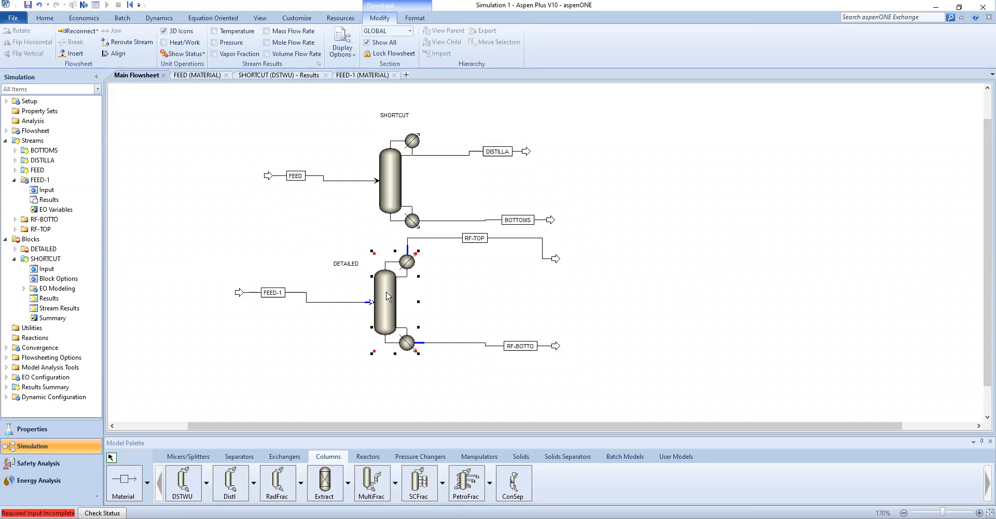
pyautogui.click(347, 263)
pyautogui.write('RADFRAC')
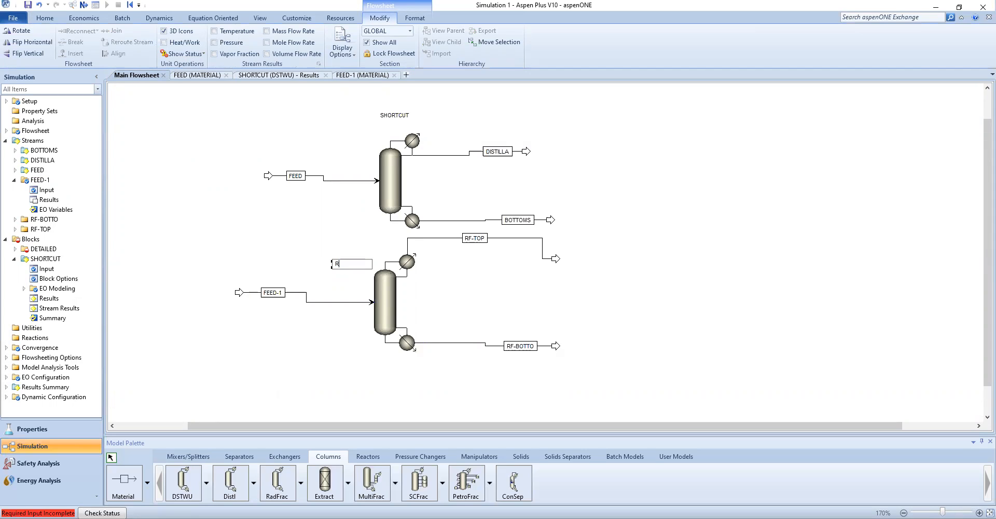
pyautogui.press('Return')
pyautogui.click(401, 116)
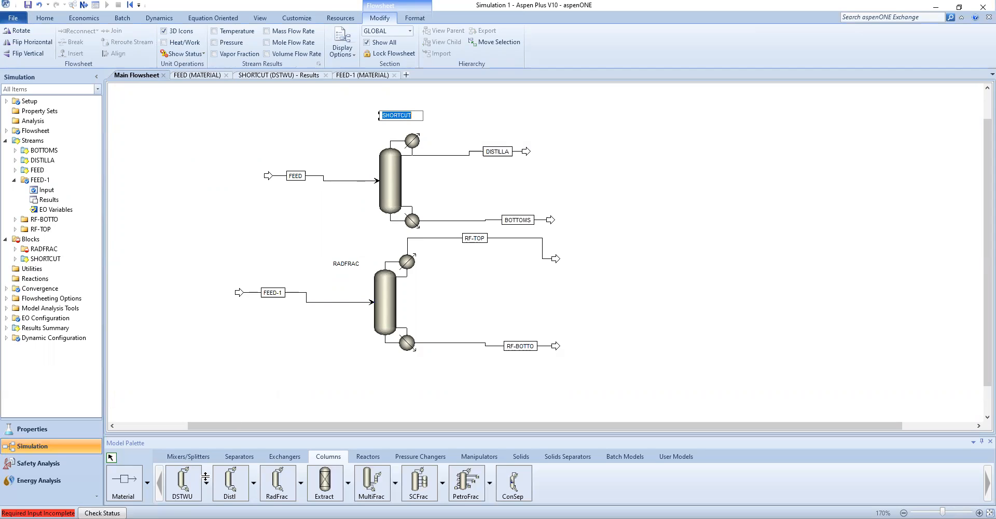
pyautogui.click(251, 234)
# - Check the stage count in the SHORTCUT results and set the RADFRAC column's number of stages to 12
pyautogui.click(390, 320)
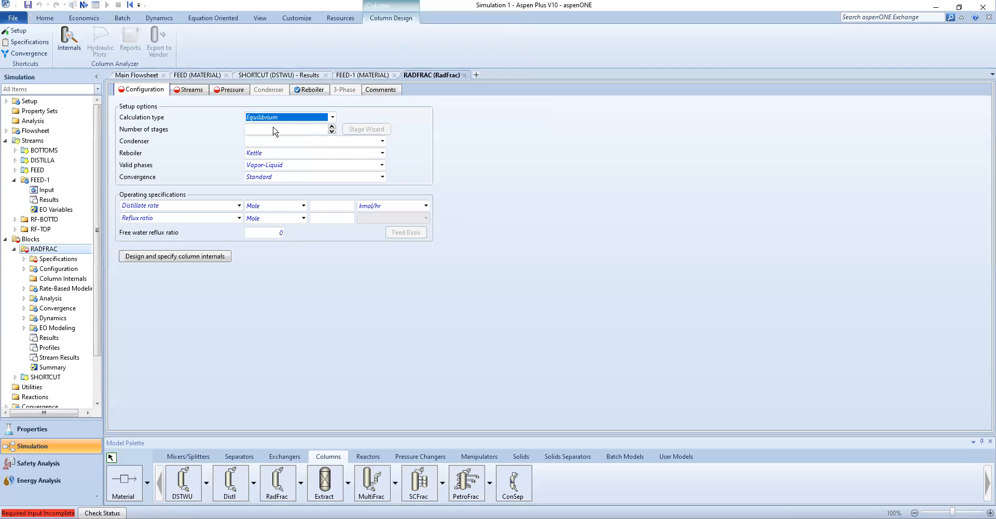
pyautogui.click(268, 77)
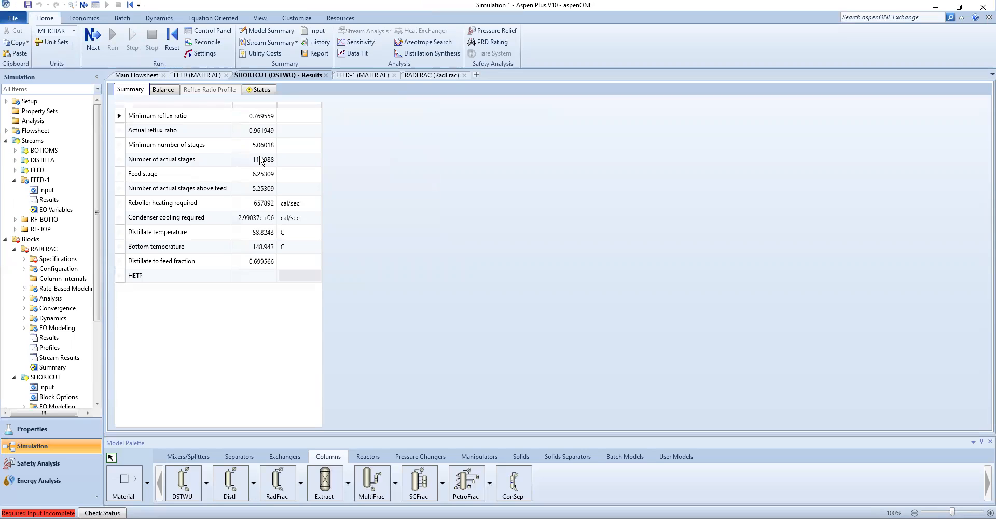
pyautogui.click(435, 75)
pyautogui.click(287, 129)
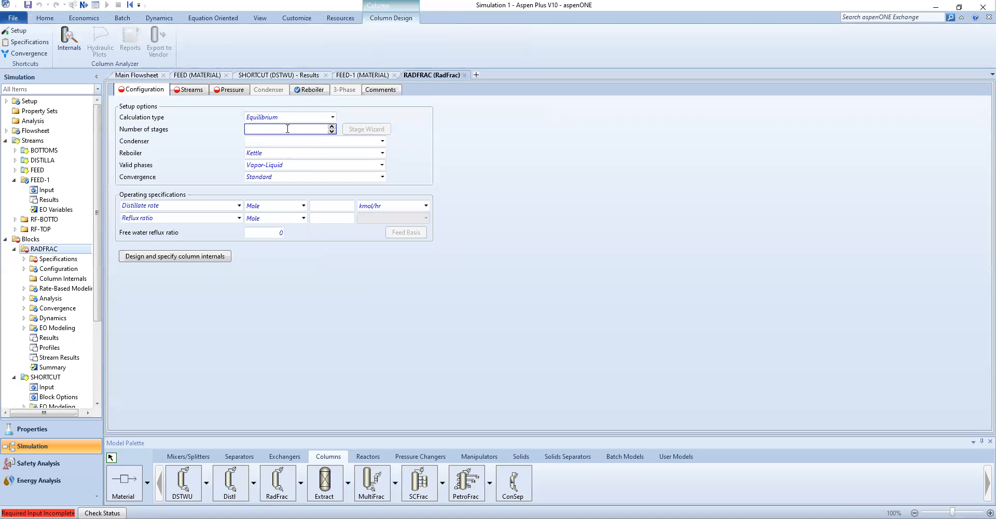
pyautogui.write('12')
# - Set the RADFRAC column's condenser to Partial-Vapor, declining the consistency override for a Total condenser
pyautogui.click(382, 143)
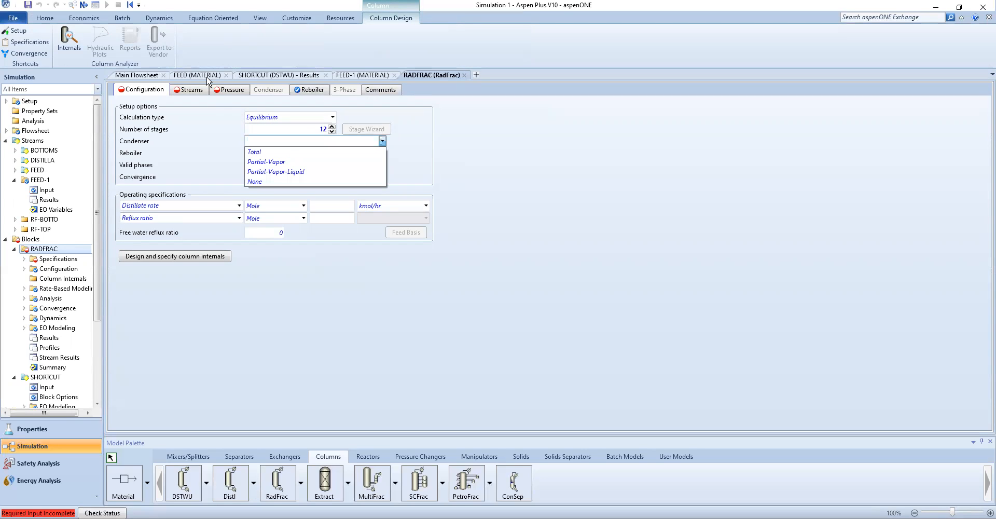
pyautogui.click(275, 153)
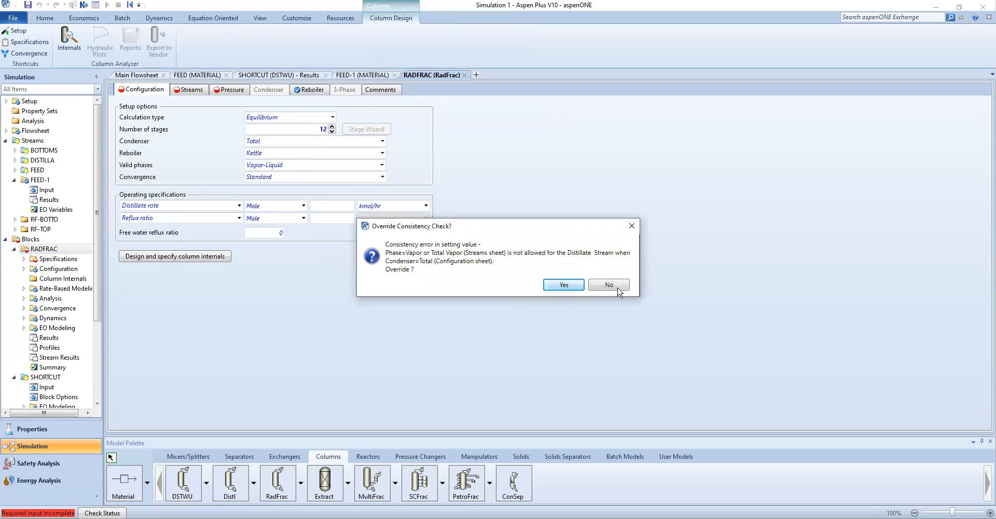
pyautogui.click(608, 285)
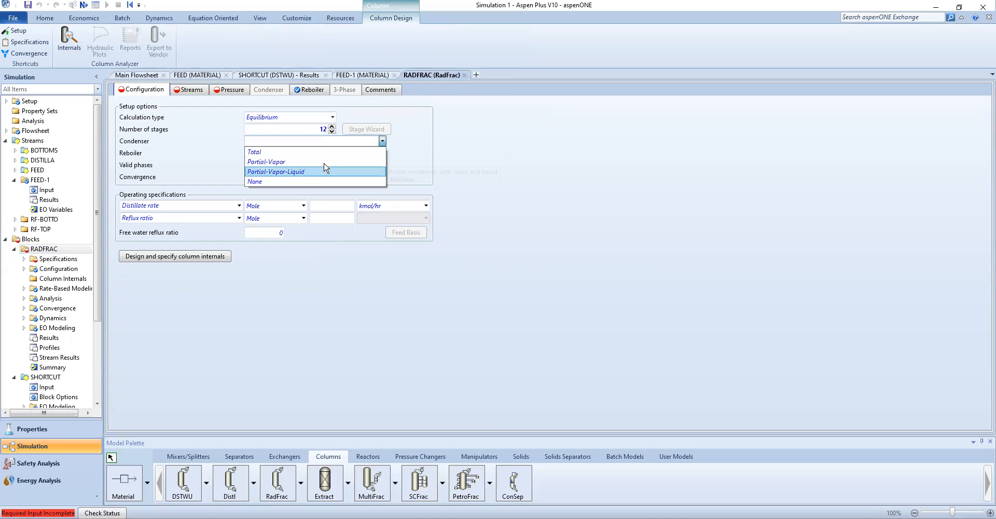
pyautogui.click(326, 166)
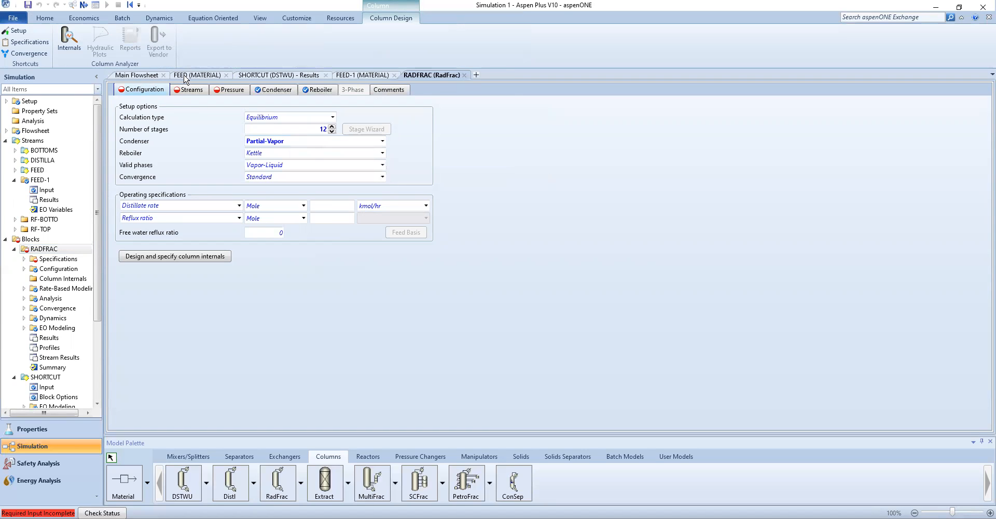
# - Compare the SHORTCUT block's condenser specification with the condenser options of the RADFRAC column, keeping Partial-Vapor
pyautogui.click(275, 76)
pyautogui.click(41, 275)
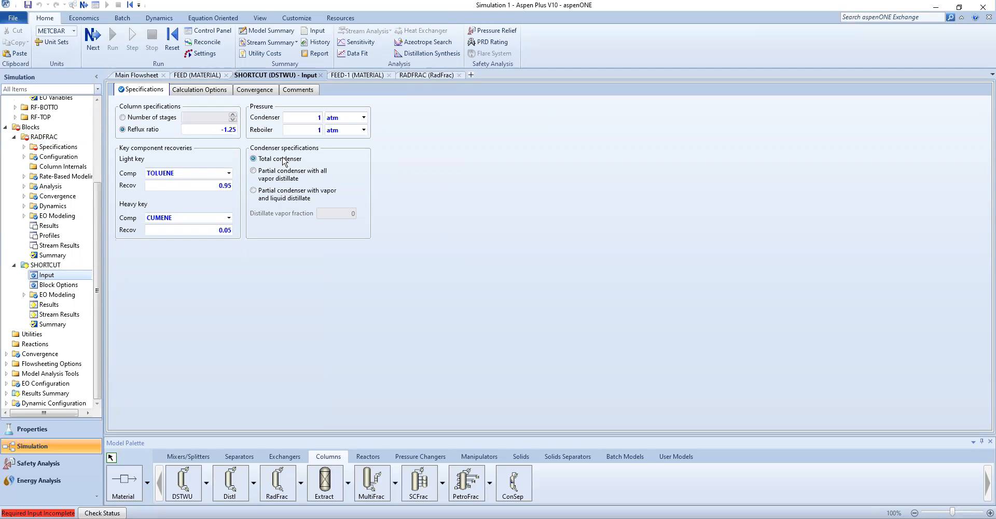
pyautogui.click(418, 78)
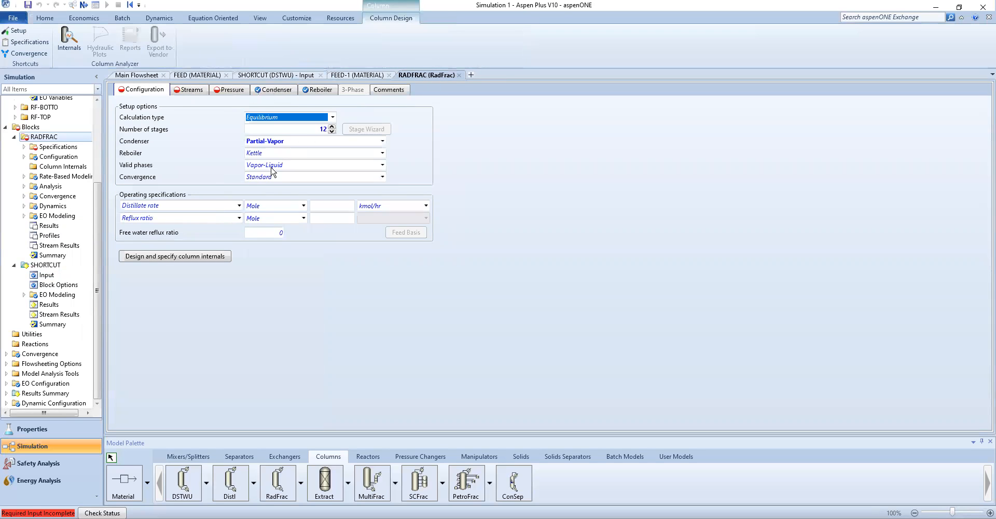
pyautogui.click(294, 145)
pyautogui.click(293, 145)
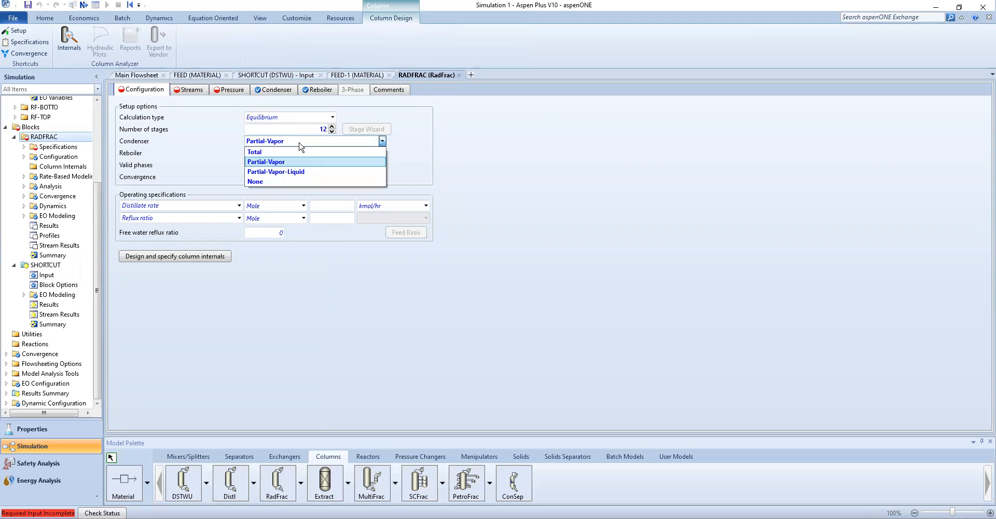
pyautogui.click(262, 162)
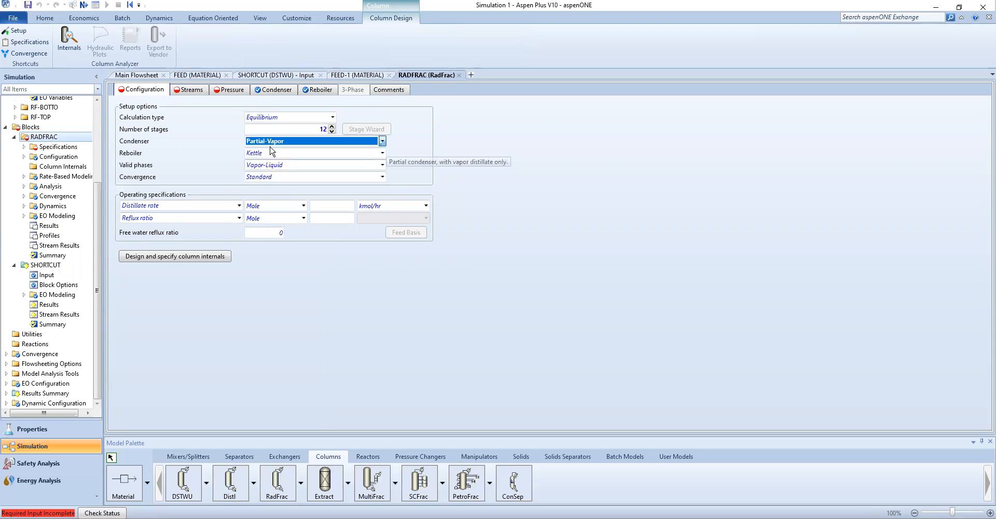
pyautogui.click(272, 144)
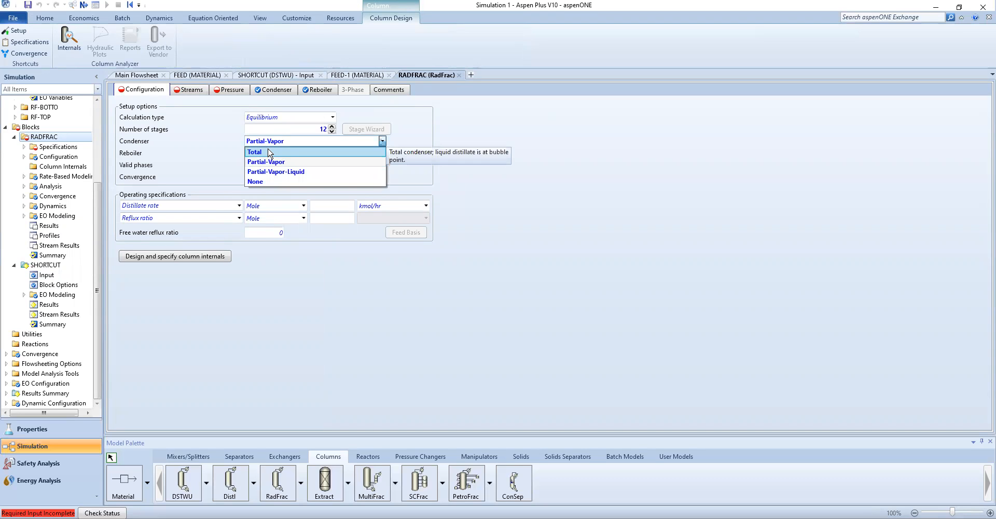
pyautogui.press('Escape')
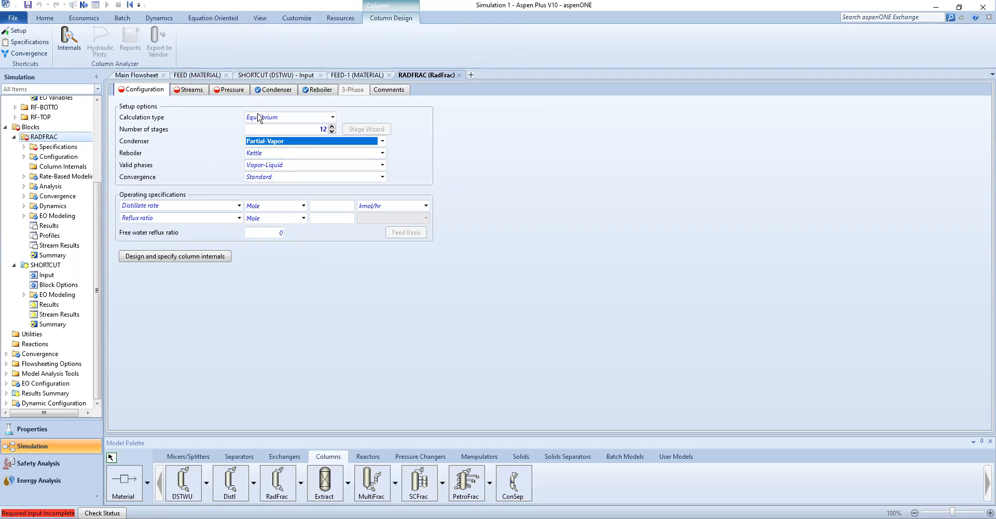
# - Look up the actual reflux ratio in the SHORTCUT results and return to the RADFRAC column's configuration
pyautogui.click(258, 76)
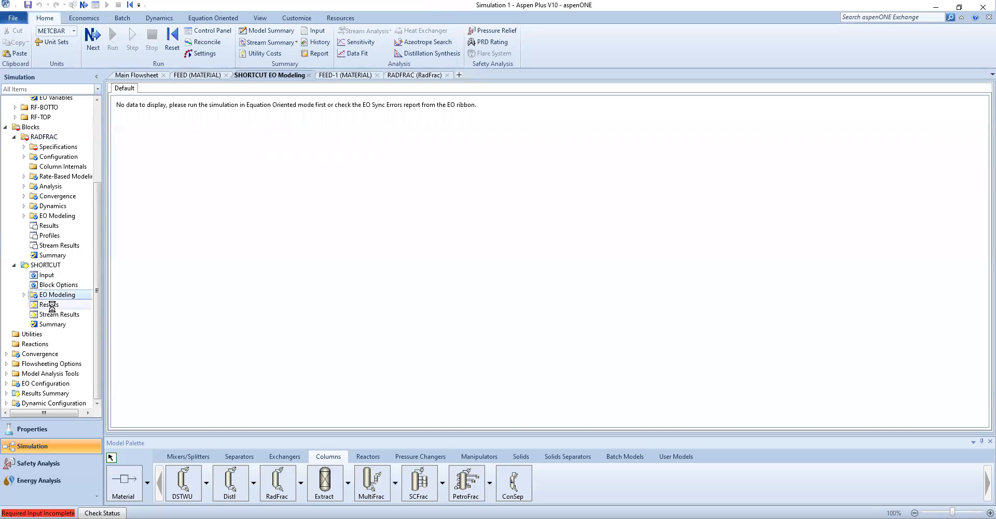
pyautogui.click(52, 308)
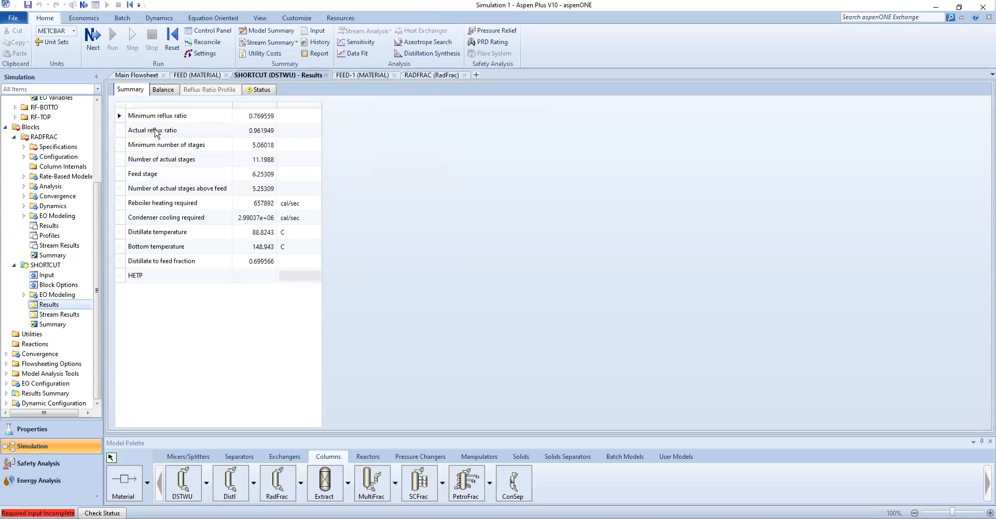
pyautogui.click(263, 134)
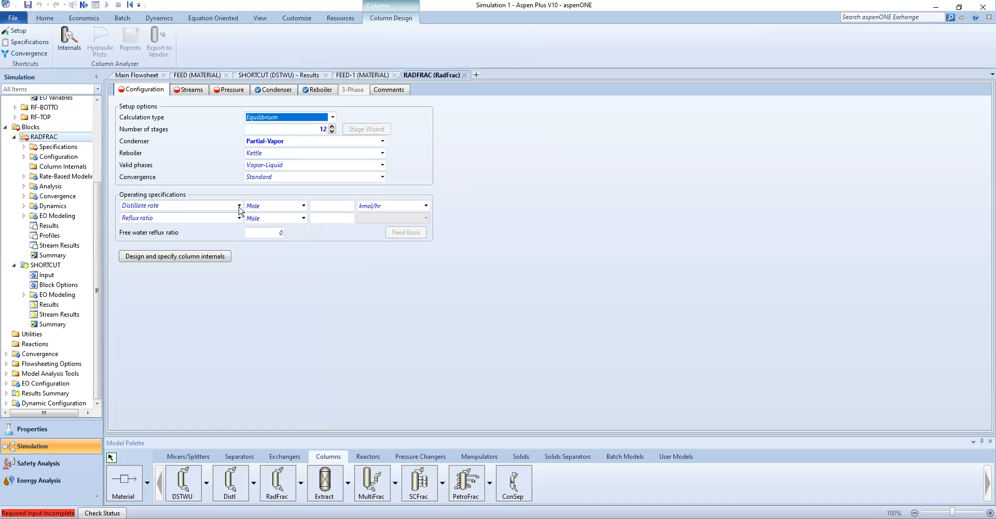
pyautogui.click(252, 75)
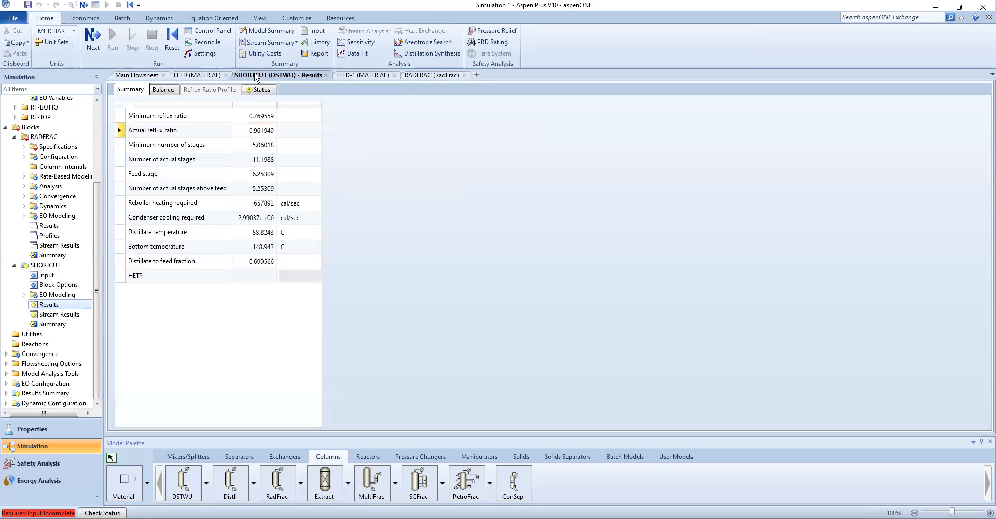
pyautogui.click(441, 75)
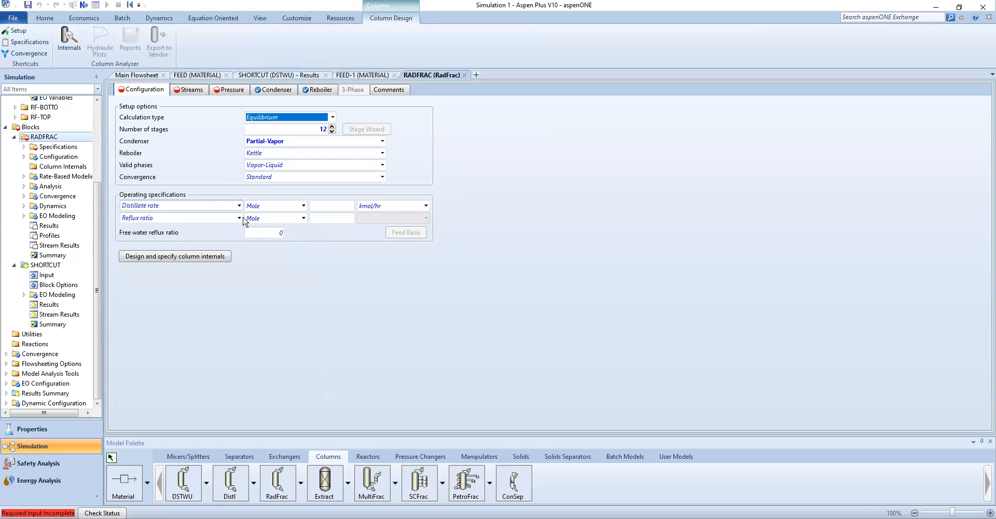
# - Look up the actual reflux ratio in the SHORTCUT results and set the RADFRAC column's mole reflux ratio to 0.96
pyautogui.click(304, 218)
pyautogui.click(304, 219)
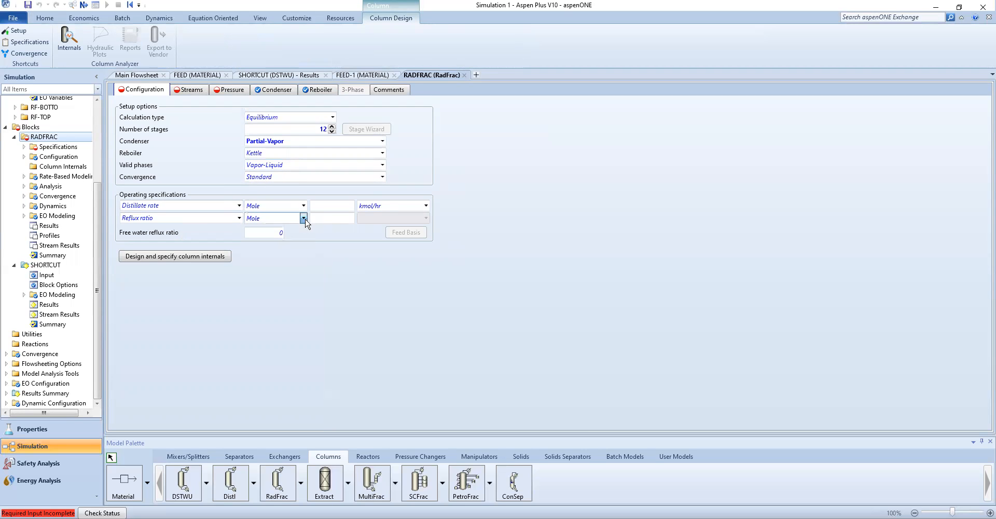
pyautogui.click(289, 77)
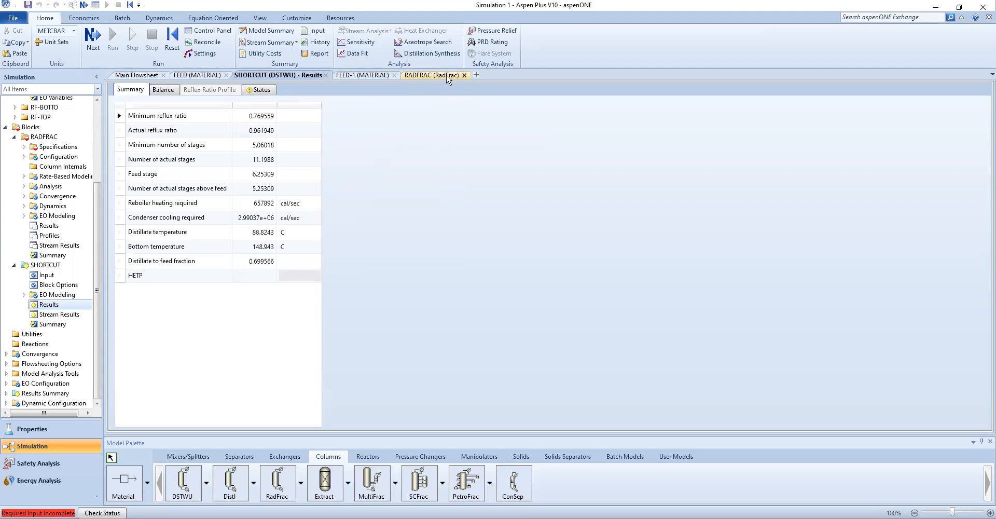
pyautogui.click(423, 77)
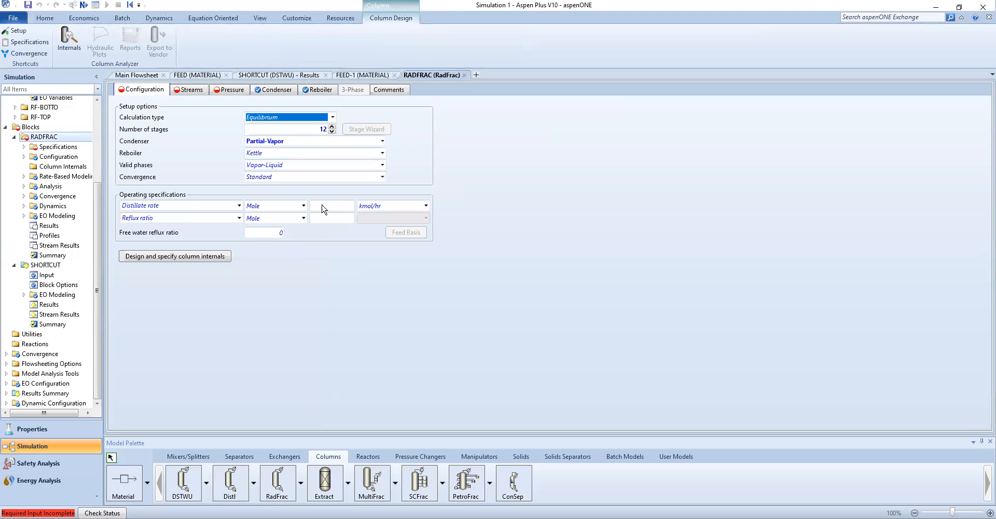
pyautogui.click(334, 217)
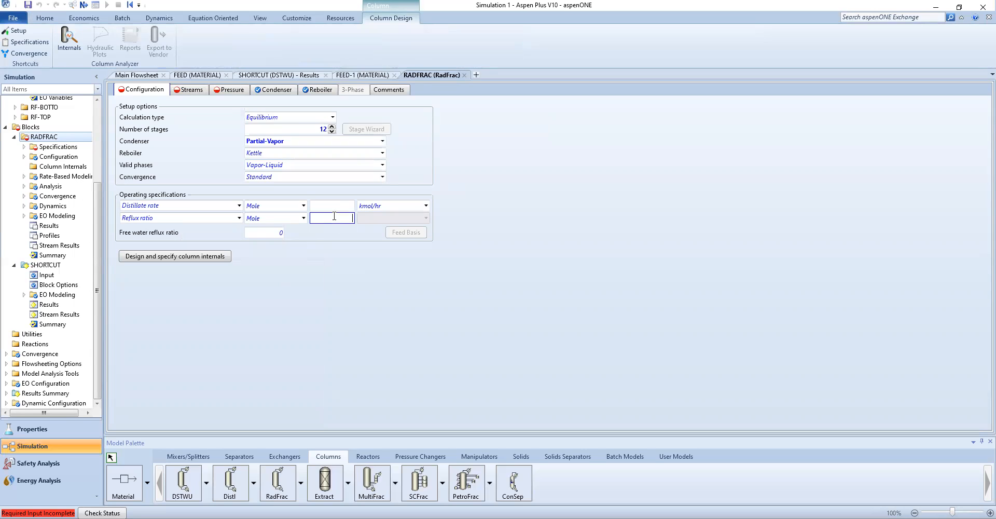
pyautogui.press('Return')
# - Check the distillate to feed fraction in the SHORTCUT results and specify a mole distillate to feed ratio of 0.7 for RADFRAC
pyautogui.click(270, 76)
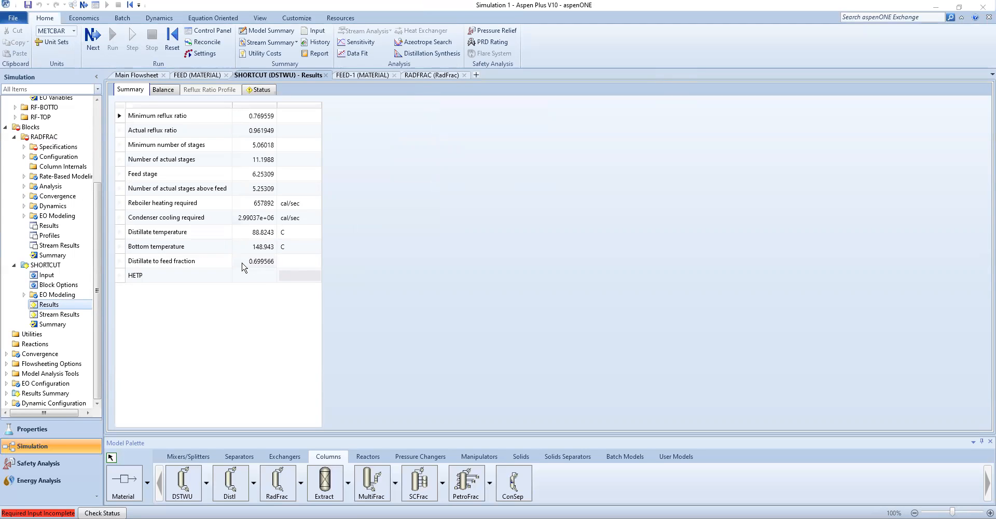
pyautogui.click(419, 75)
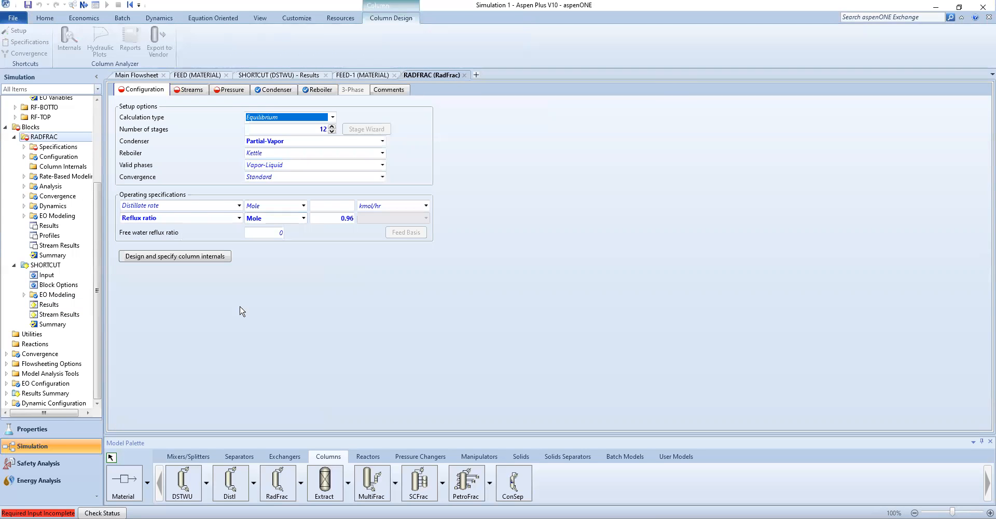
pyautogui.click(239, 206)
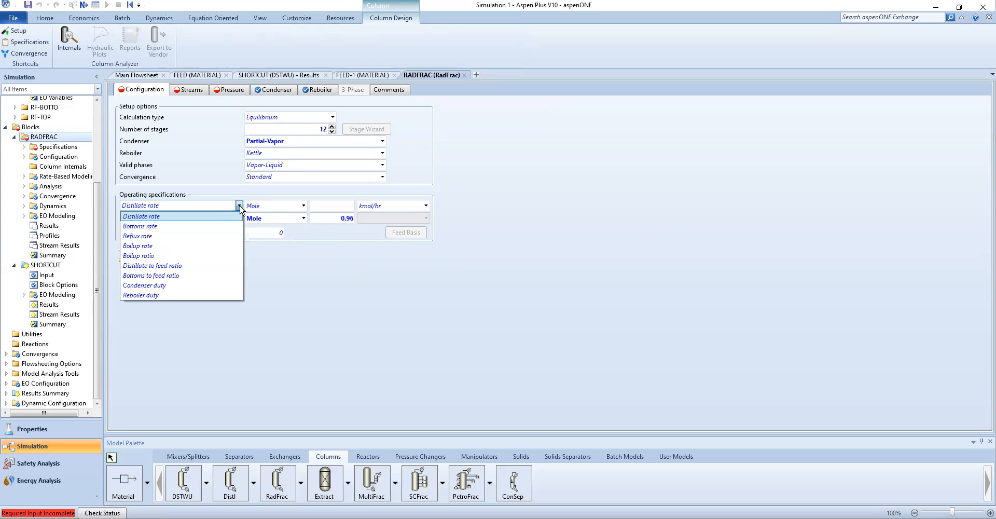
pyautogui.click(186, 265)
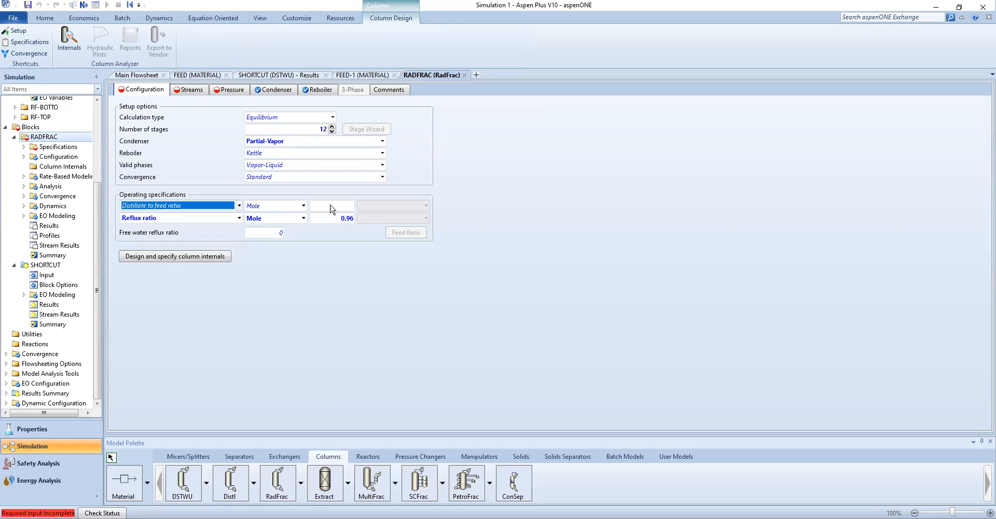
pyautogui.click(343, 209)
pyautogui.write('0.7')
pyautogui.press('Return')
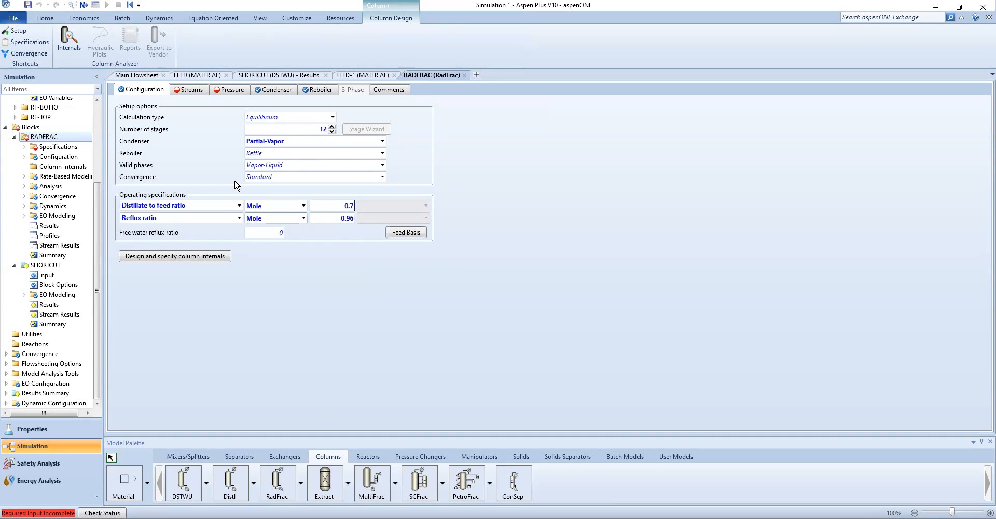
# - Check the feed stage in the SHORTCUT results and place the FEED-1 stream on stage 6 of the RADFRAC column
pyautogui.click(189, 90)
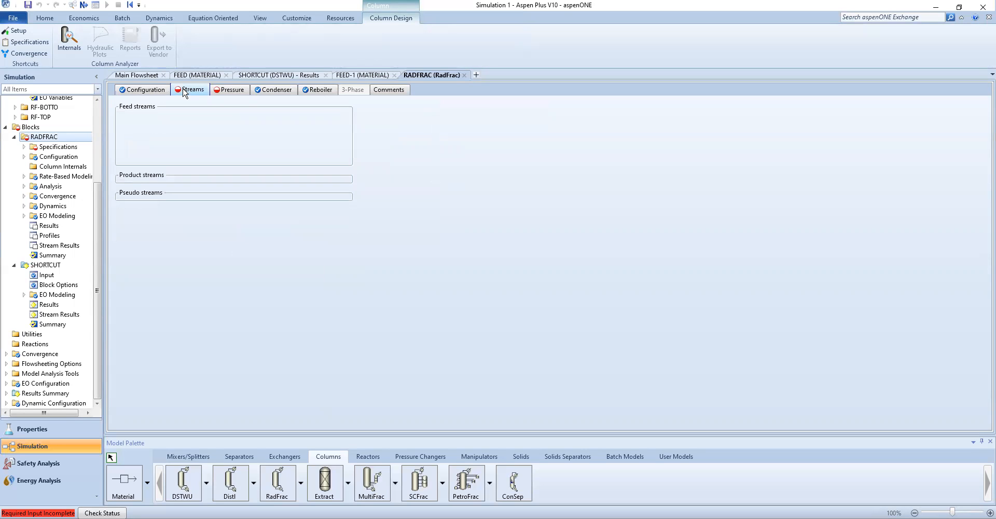
pyautogui.click(185, 130)
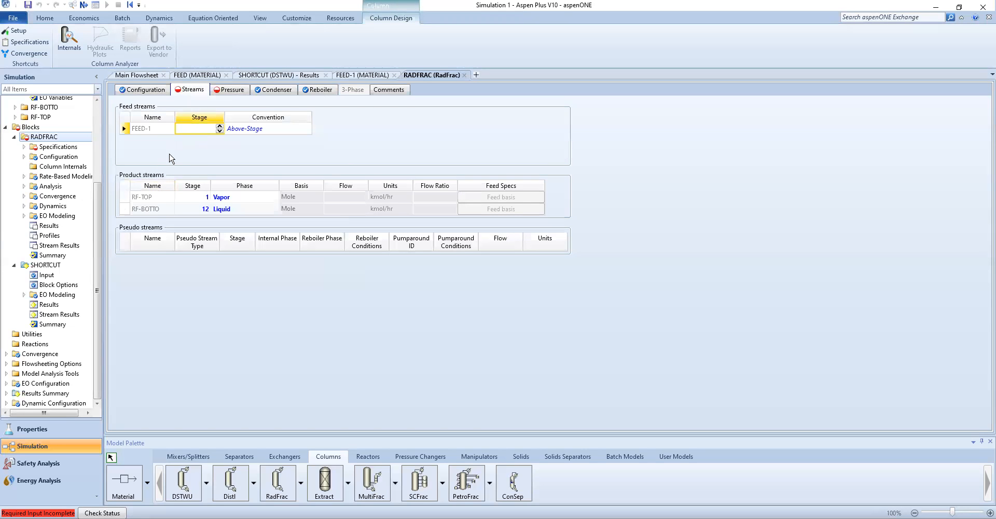
pyautogui.click(253, 76)
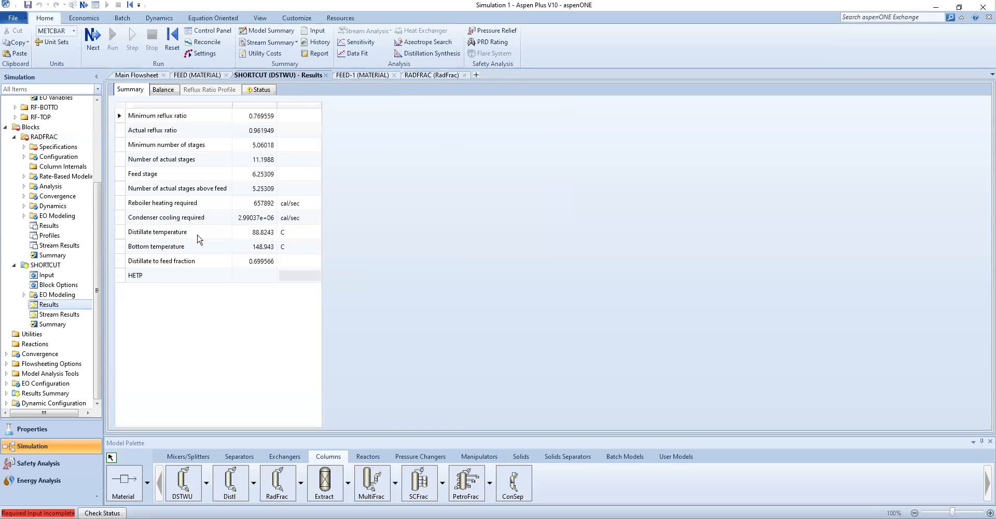
pyautogui.click(435, 76)
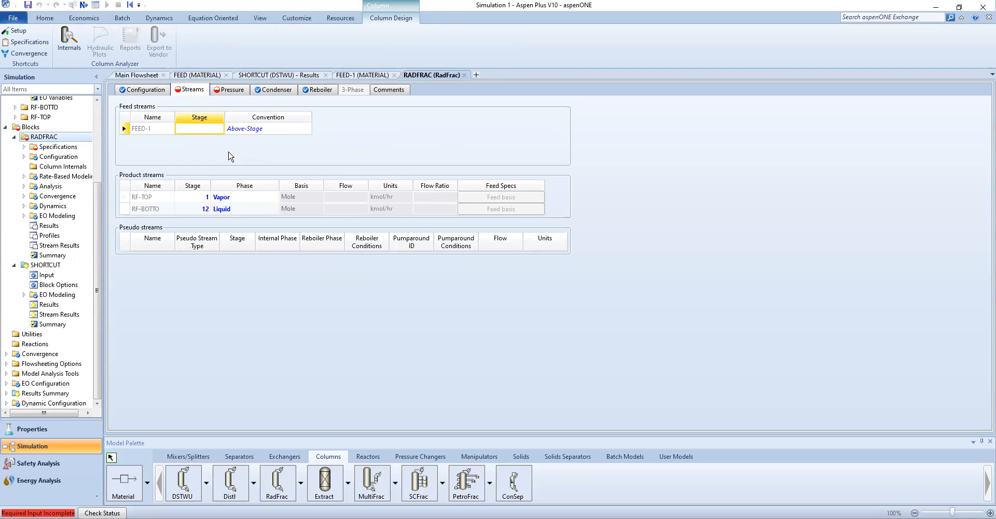
pyautogui.write('6')
pyautogui.press('Tab')
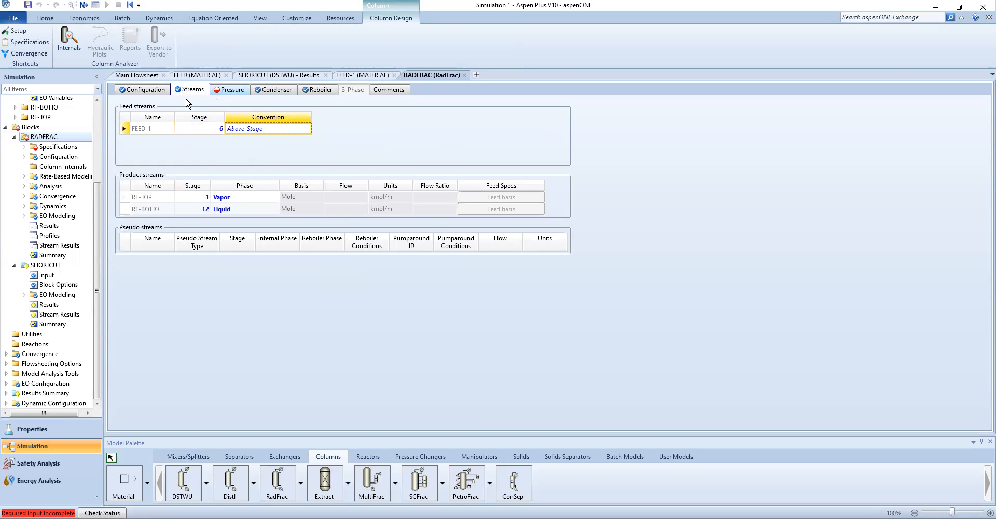
pyautogui.click(142, 93)
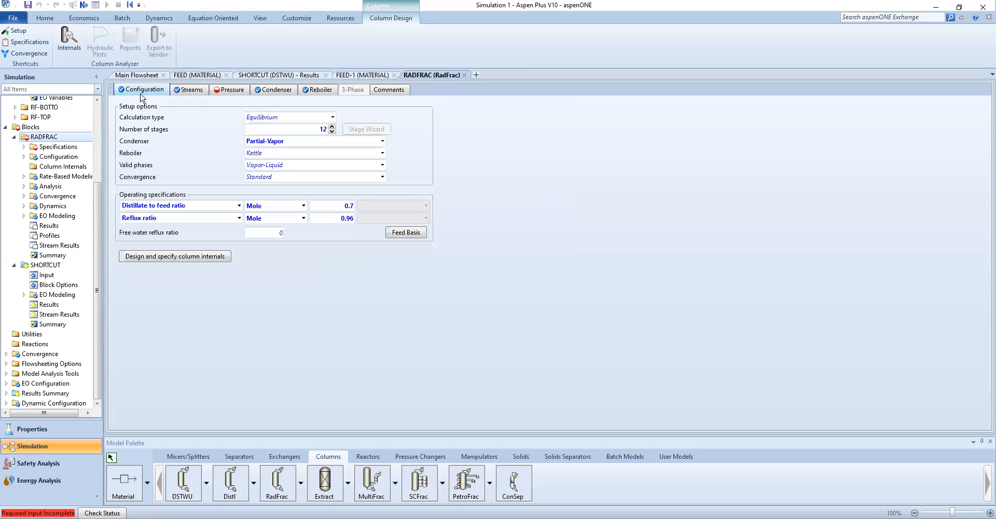
pyautogui.click(191, 89)
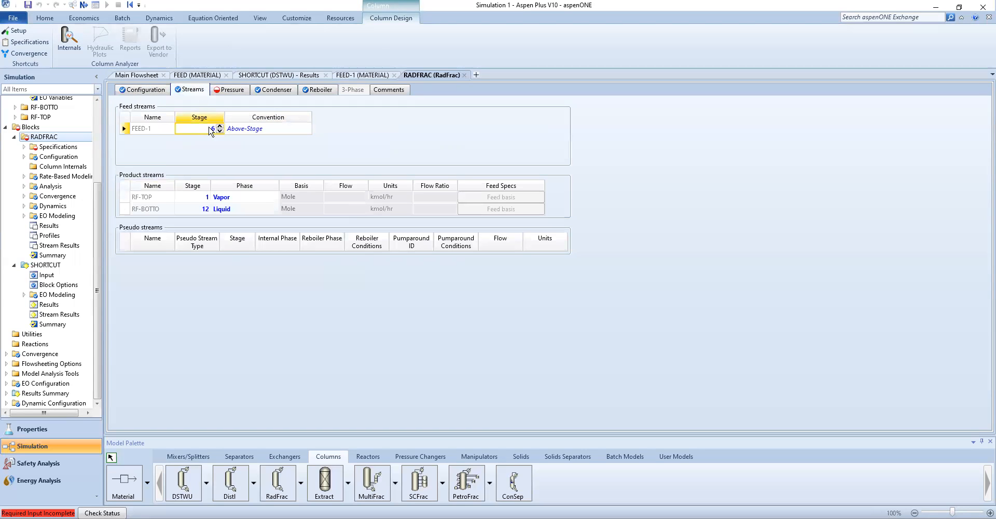
# - Set the RADFRAC column's stage 1 / condenser pressure to 1 atm
pyautogui.click(218, 91)
pyautogui.click(237, 134)
pyautogui.write('1')
pyautogui.click(318, 134)
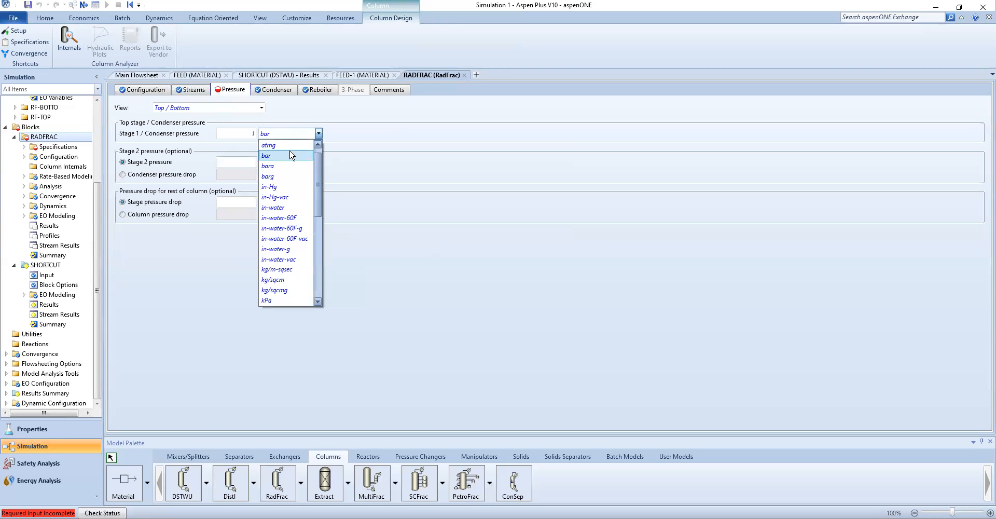
pyautogui.click(318, 144)
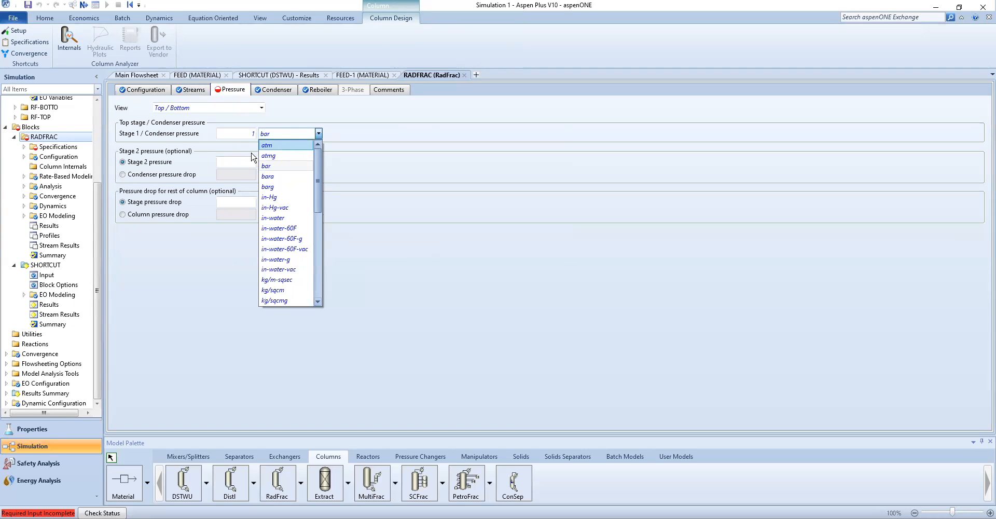
pyautogui.click(283, 146)
pyautogui.click(401, 171)
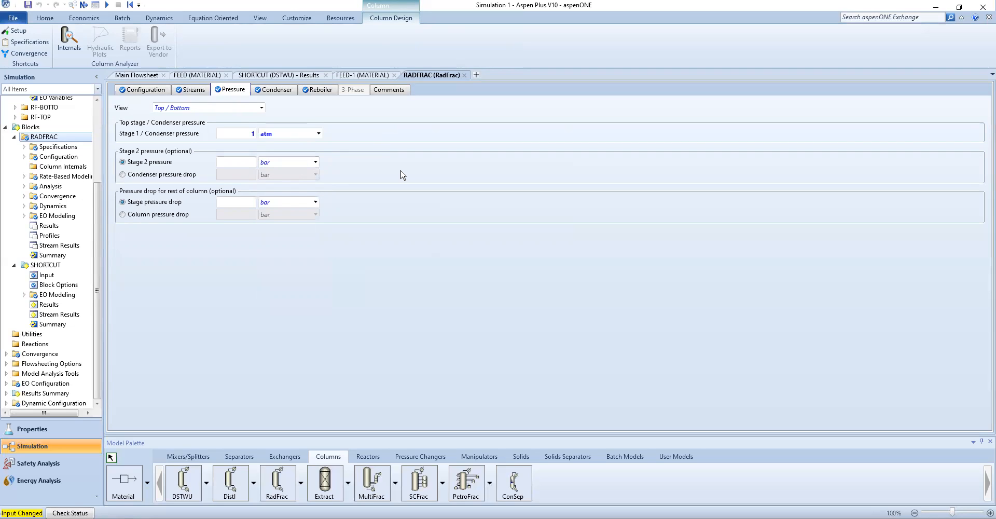
# - Recheck the RADFRAC configuration against the SHORTCUT results and start designing the column internals, generating the missing hydraulic data
pyautogui.click(160, 90)
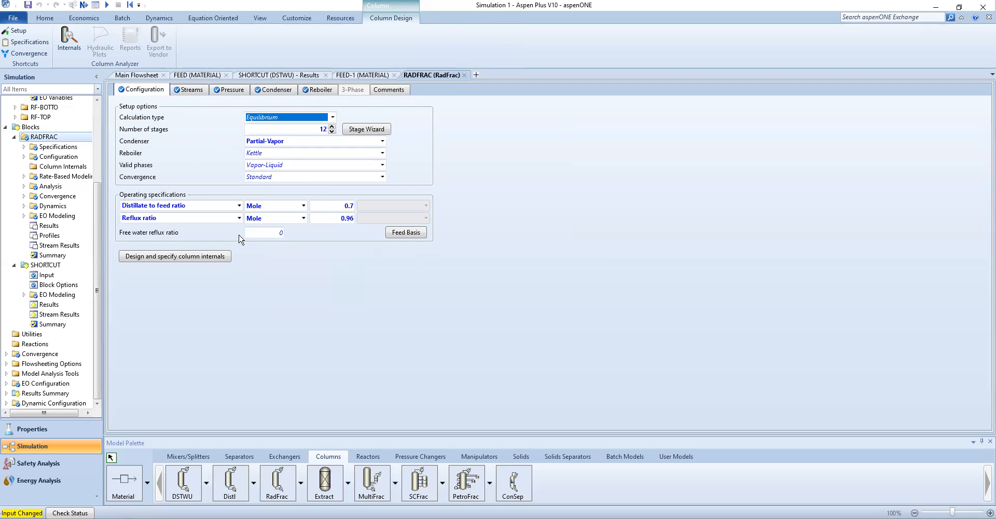
pyautogui.click(281, 77)
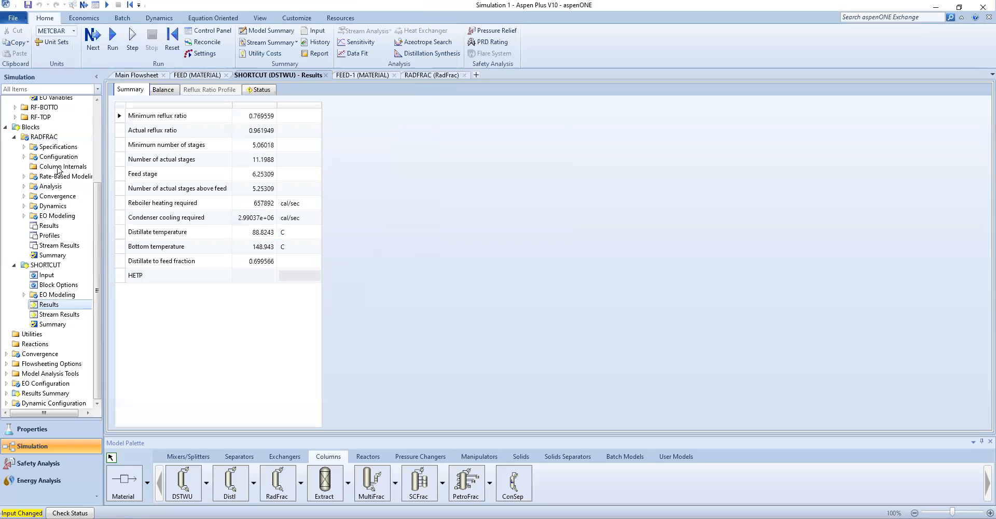
pyautogui.scroll(3, 52, 200)
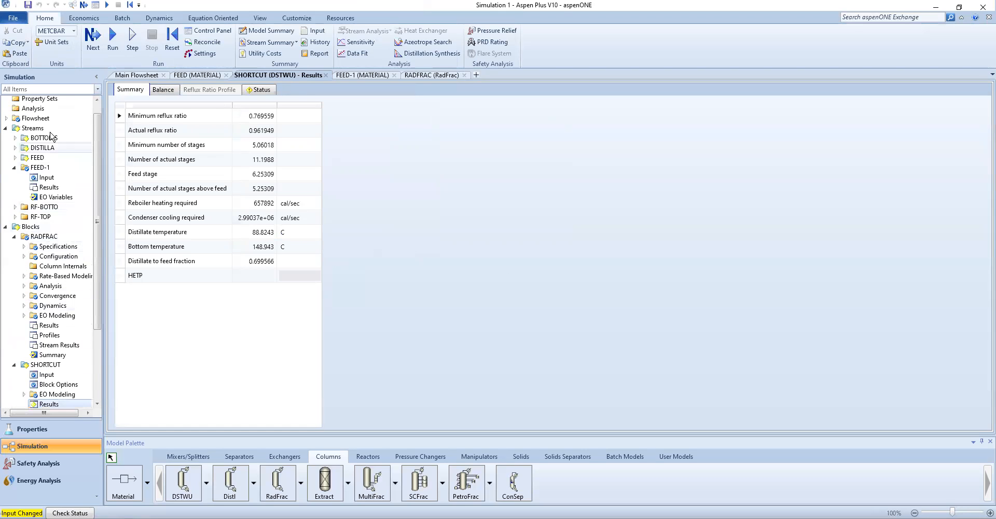
pyautogui.click(432, 75)
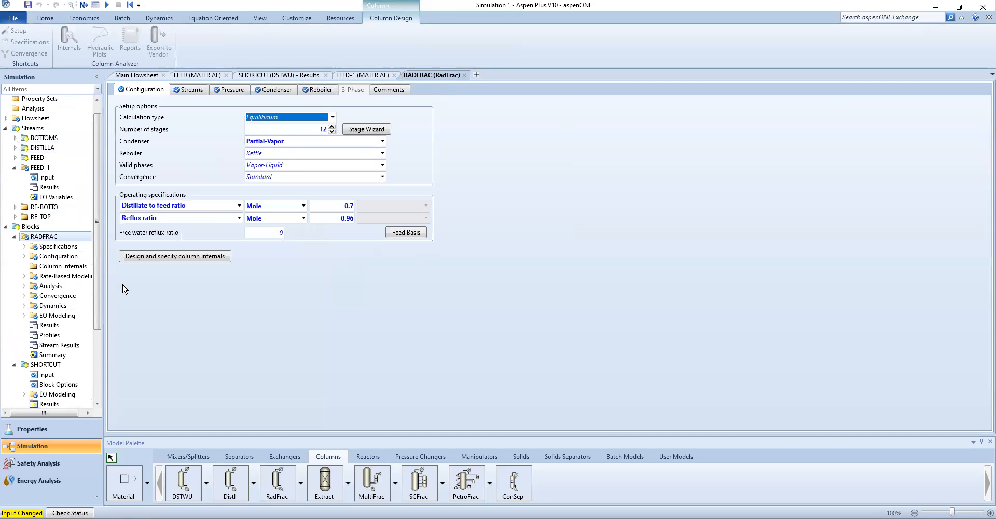
pyautogui.click(191, 260)
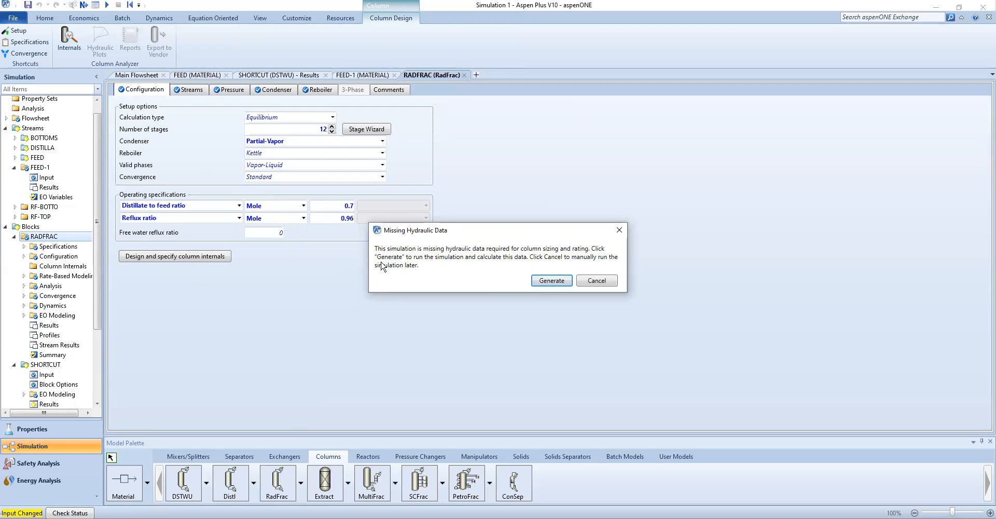
pyautogui.click(547, 283)
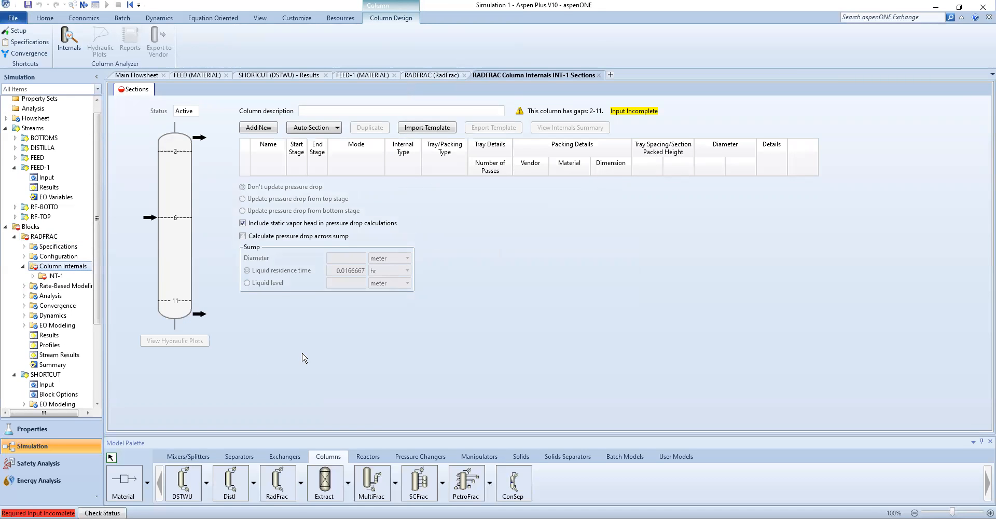
# - Add a column internals section from stage 2 to stage 6, keeping SIEVE trays
pyautogui.click(268, 128)
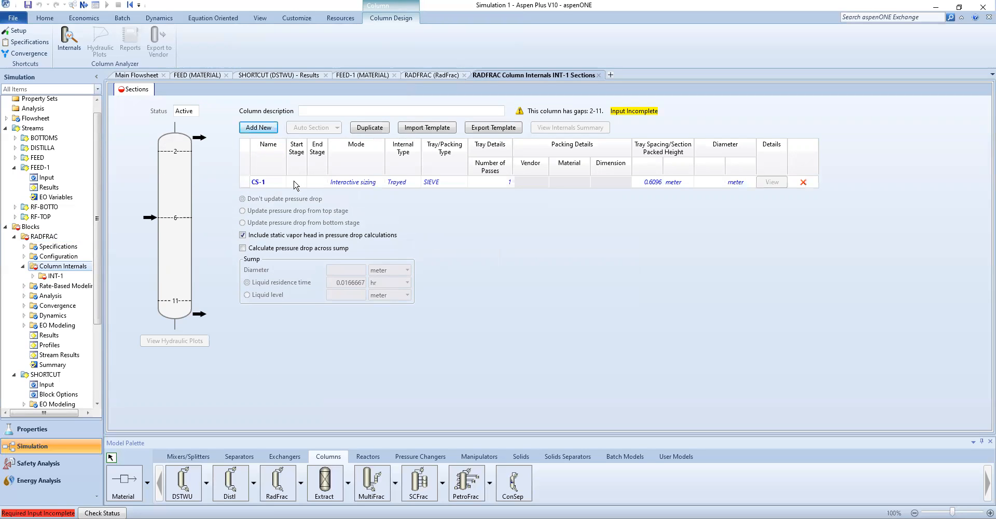
pyautogui.click(298, 183)
pyautogui.write('2')
pyautogui.click(322, 183)
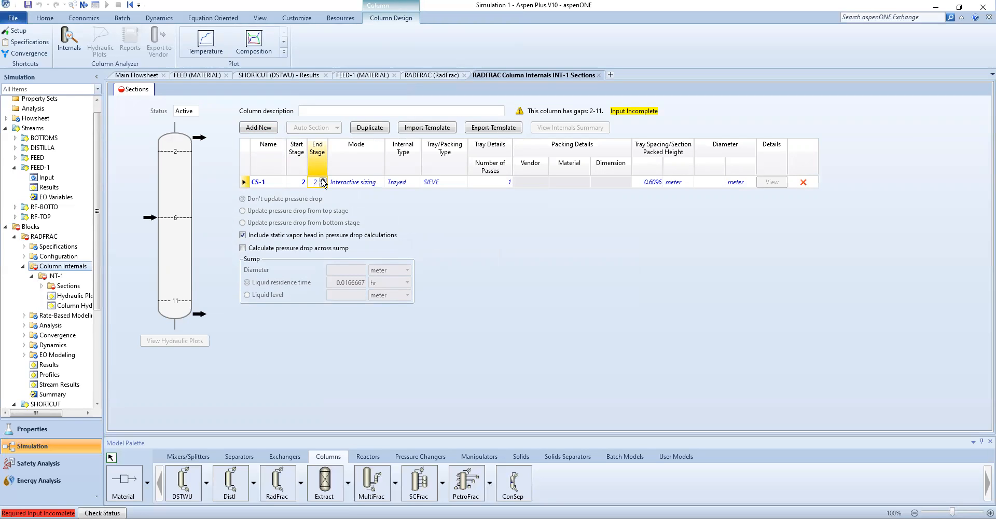
pyautogui.click(322, 180)
pyautogui.click(323, 179)
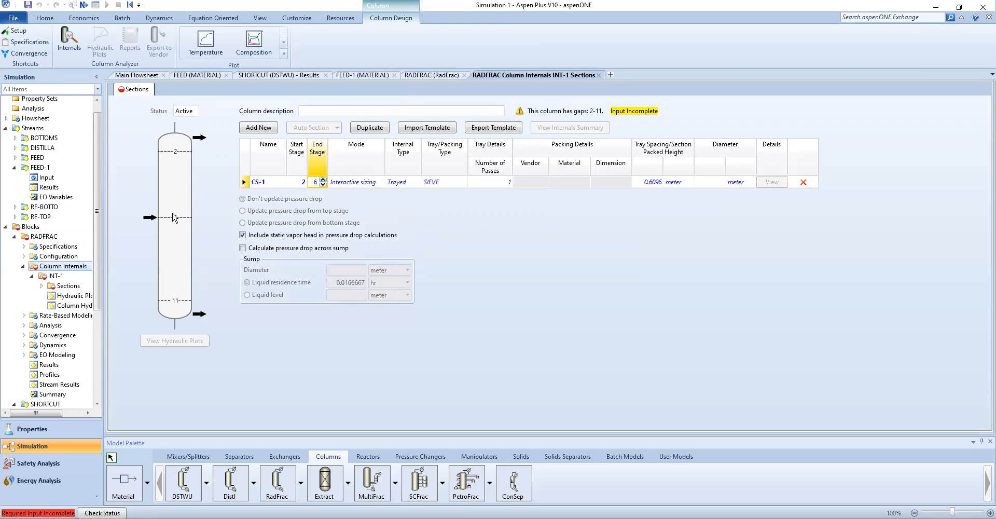
pyautogui.click(461, 183)
# - Add a second column internals section from stage 7 to stage 11
pyautogui.click(267, 127)
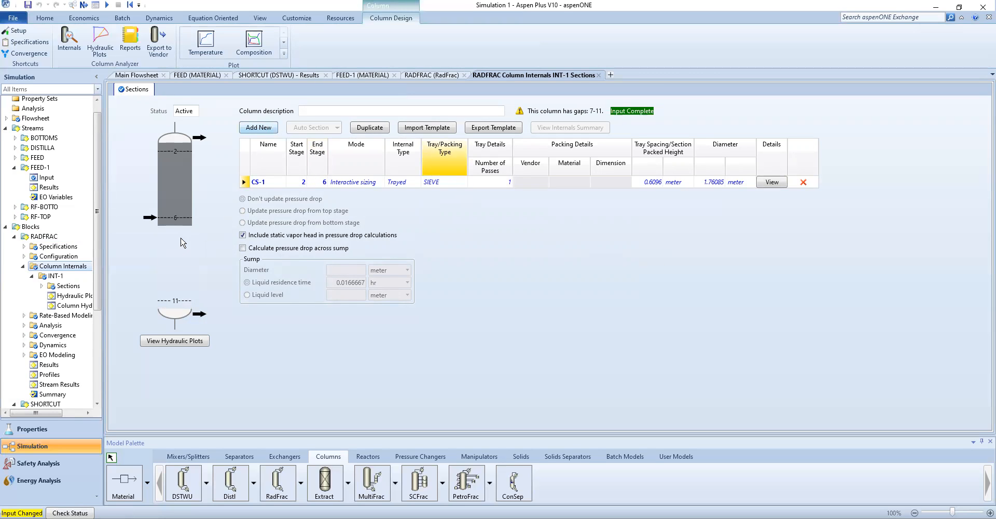
pyautogui.click(299, 195)
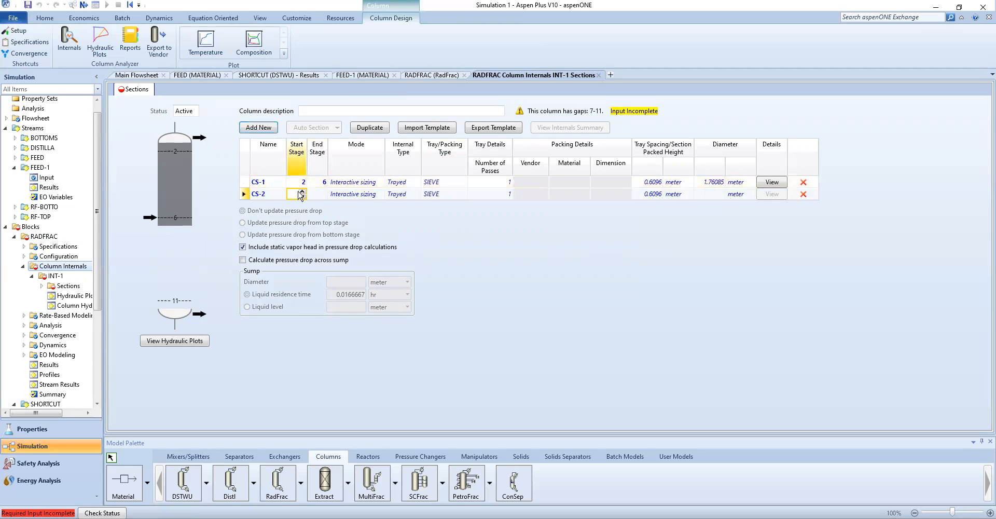
pyautogui.write('77')
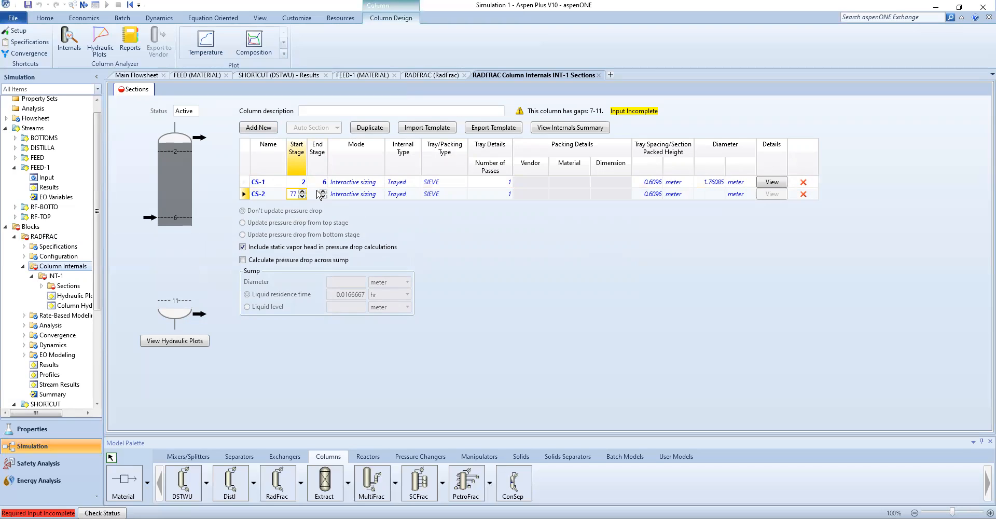
pyautogui.press('BackSpace')
pyautogui.click(317, 195)
pyautogui.write('11')
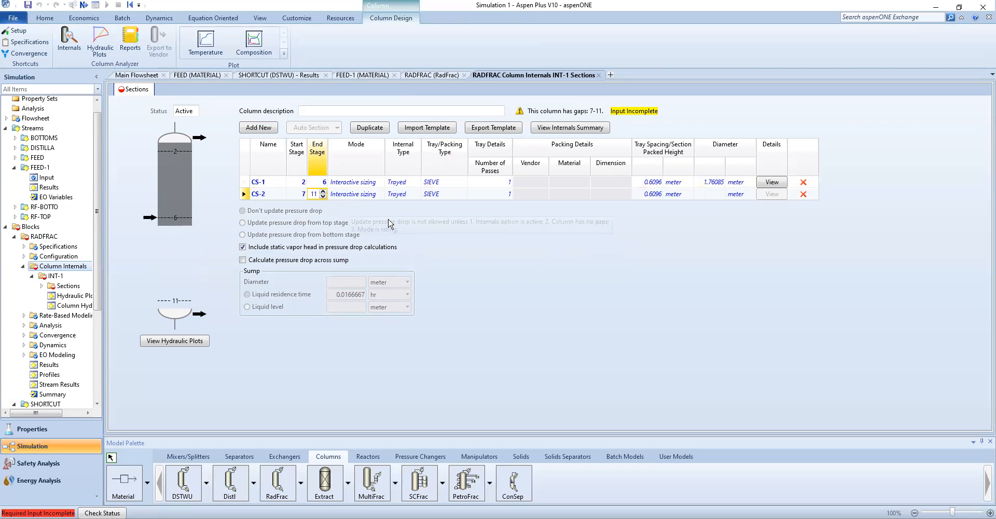
pyautogui.press('Return')
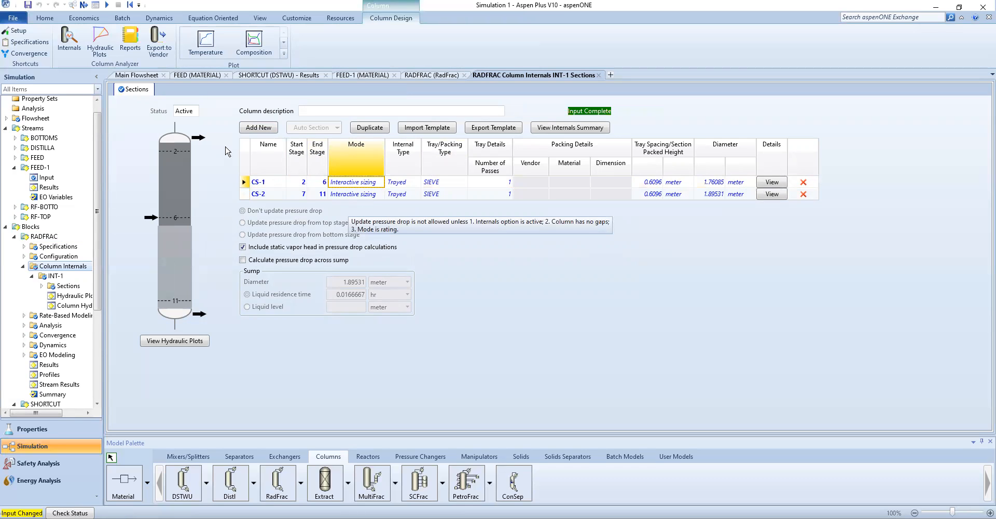
# - Change the tray type of section CS-2 to BUBBLE-CAP
pyautogui.click(463, 194)
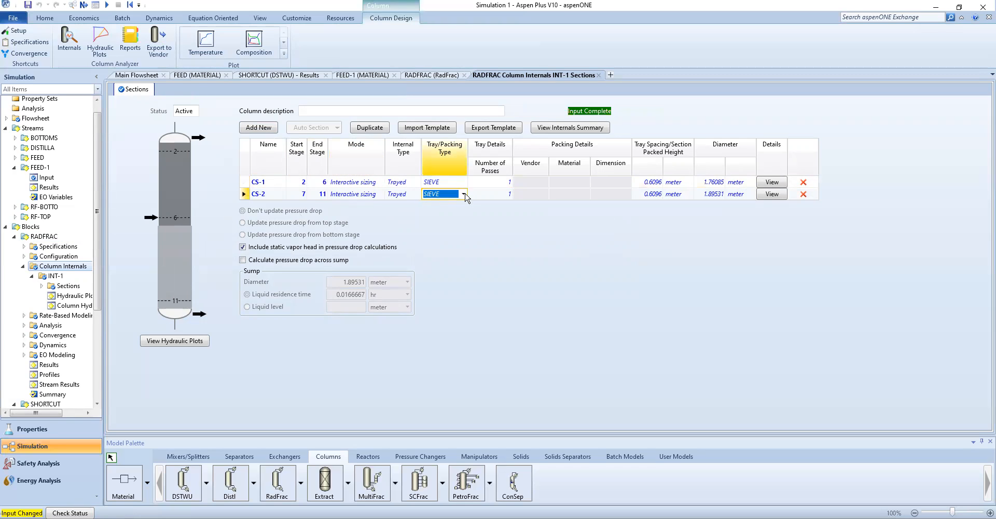
pyautogui.click(463, 194)
pyautogui.click(447, 206)
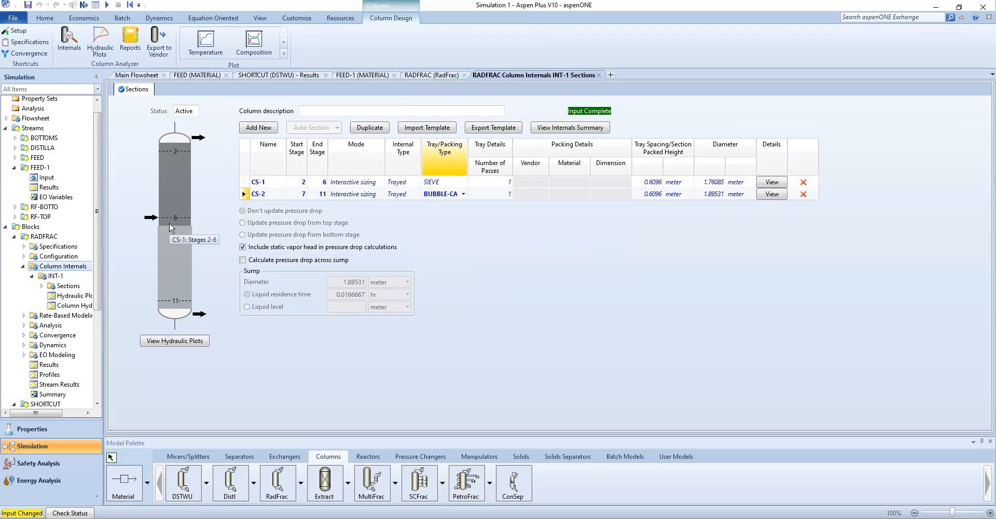
# - Try ending section CS-1 at stage 5 and running section CS-2 from stage 6 to stage 10
pyautogui.click(316, 183)
pyautogui.click(322, 184)
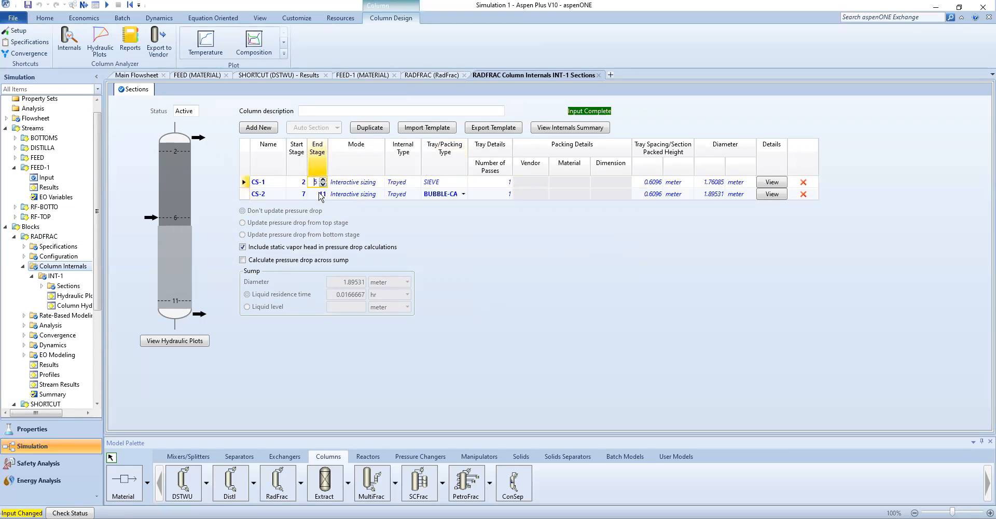
pyautogui.press('Return')
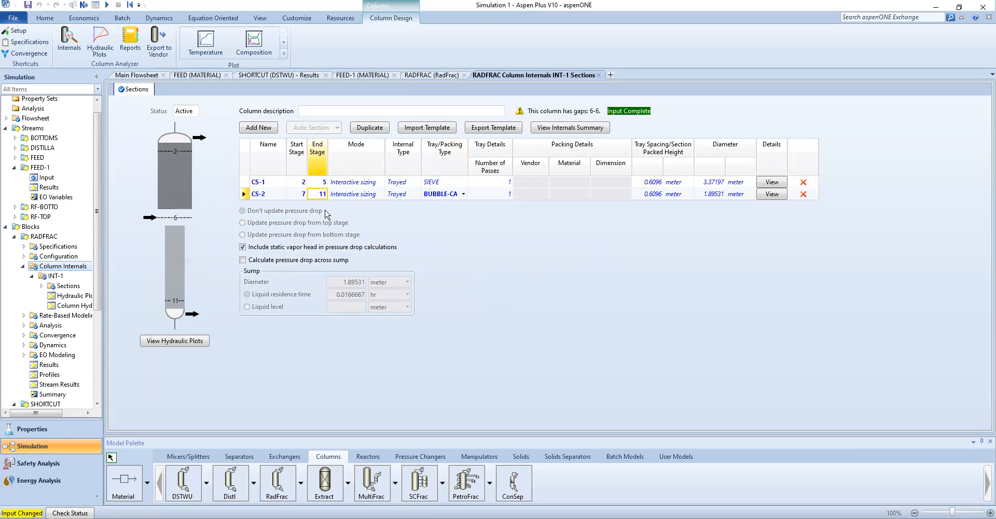
pyautogui.click(302, 193)
pyautogui.doubleClick(302, 197)
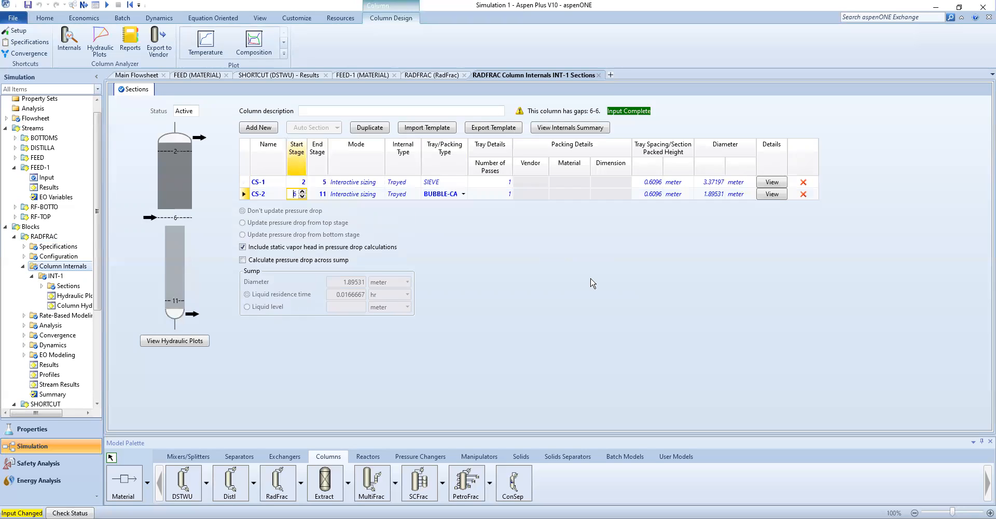
pyautogui.click(323, 197)
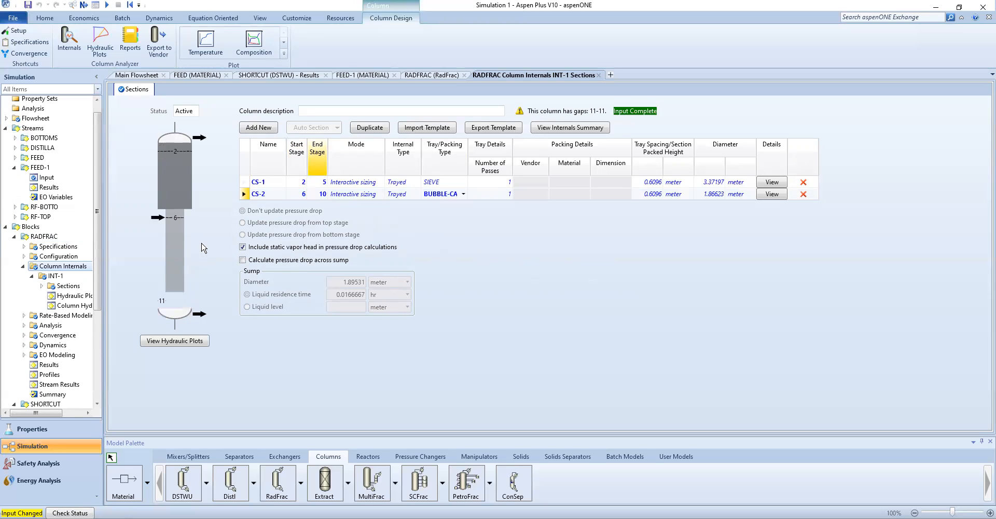
# - Set section CS-1 back to end at stage 6 and section CS-2 to span stages 7 to 11
pyautogui.click(325, 181)
pyautogui.click(323, 179)
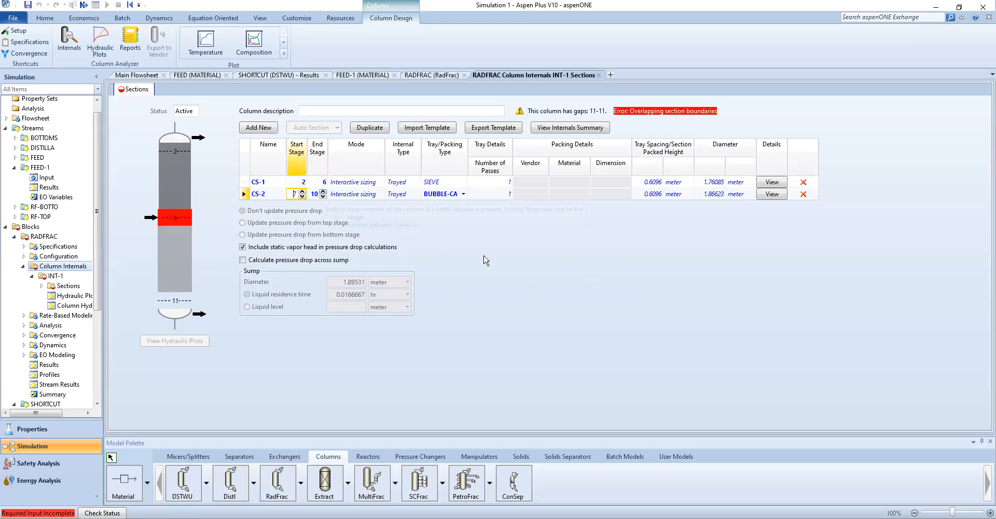
pyautogui.press('Tab')
pyautogui.write('11')
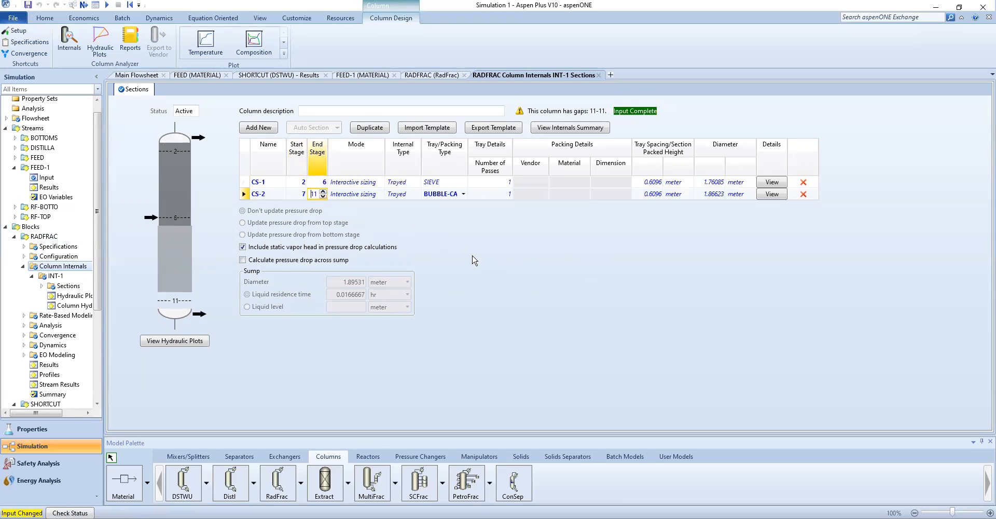
pyautogui.press('Return')
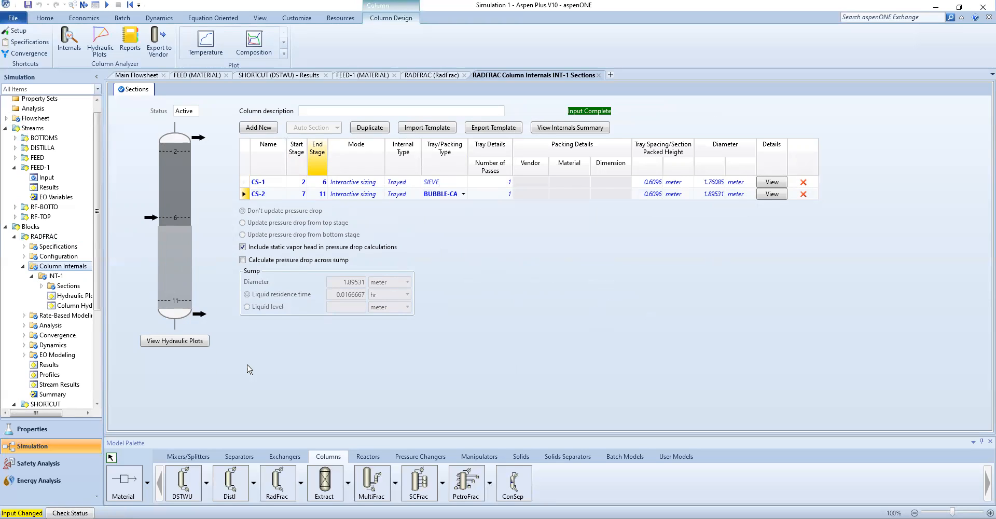
# - Examine the hydraulic plots of stages 2 to 6, comparing each operating point with the stage's operating limits
pyautogui.click(178, 342)
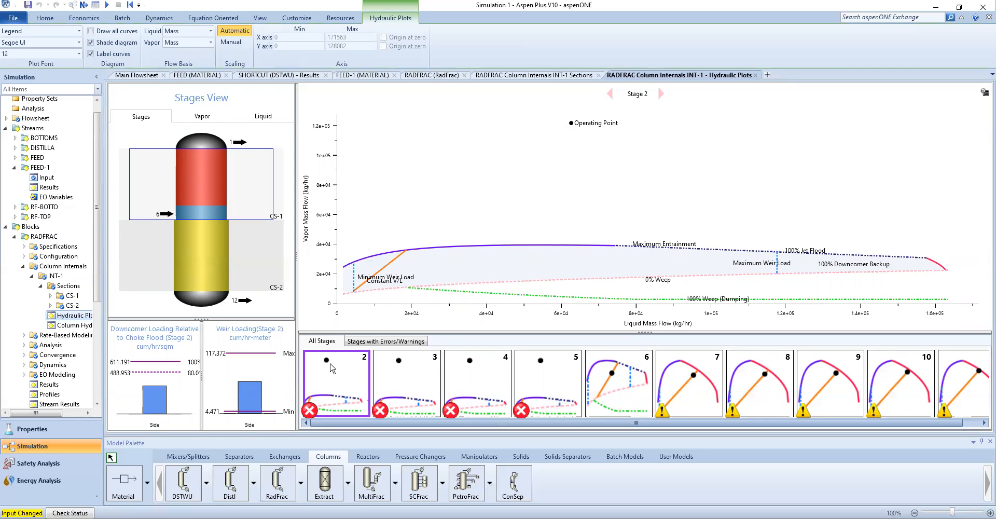
pyautogui.click(648, 396)
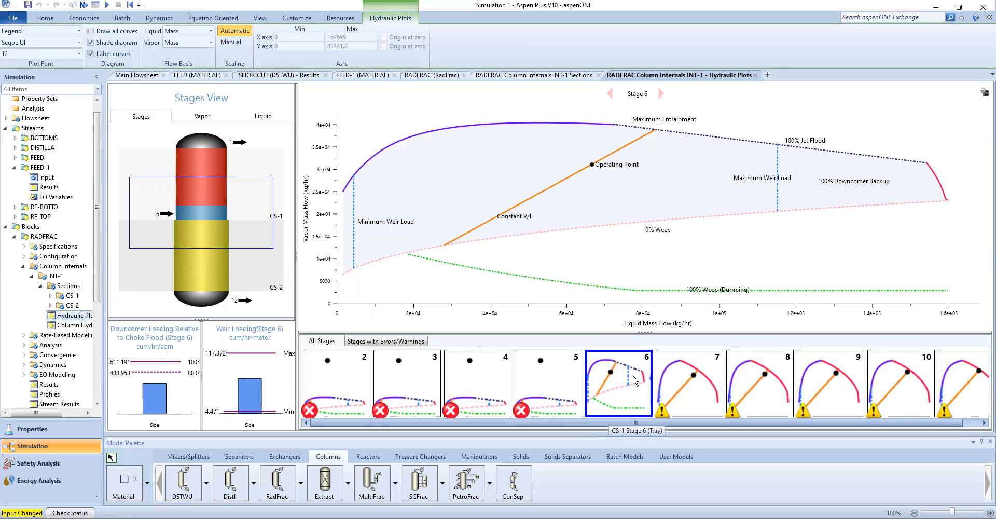
pyautogui.moveTo(588, 165)
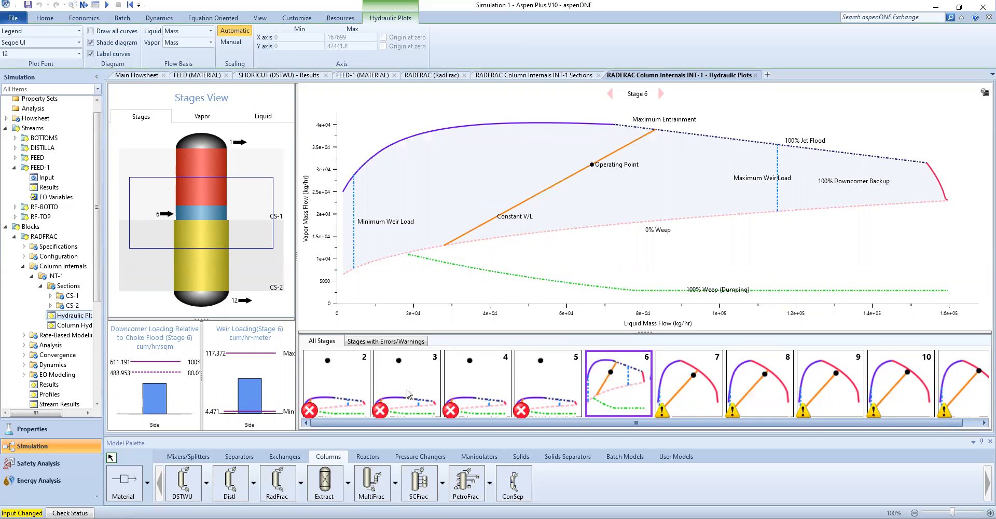
pyautogui.click(375, 380)
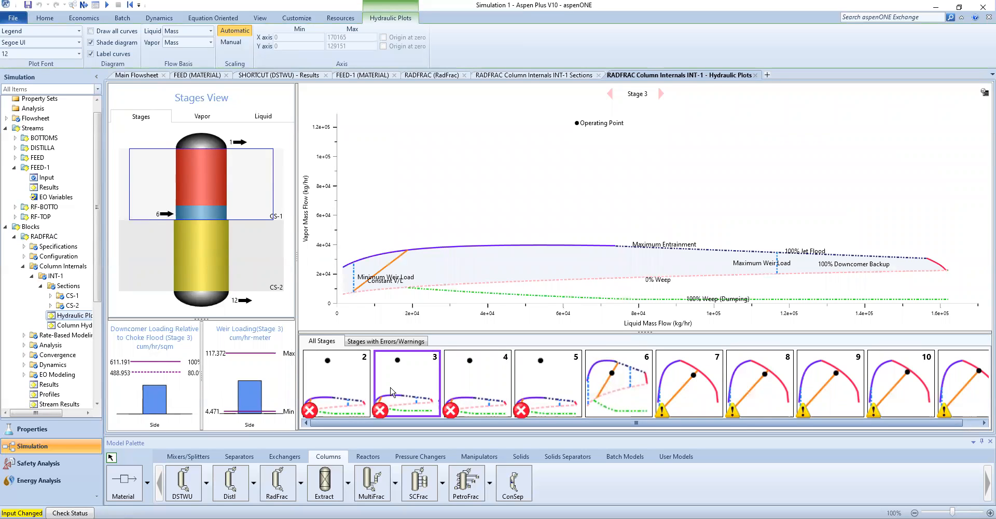
pyautogui.click(477, 387)
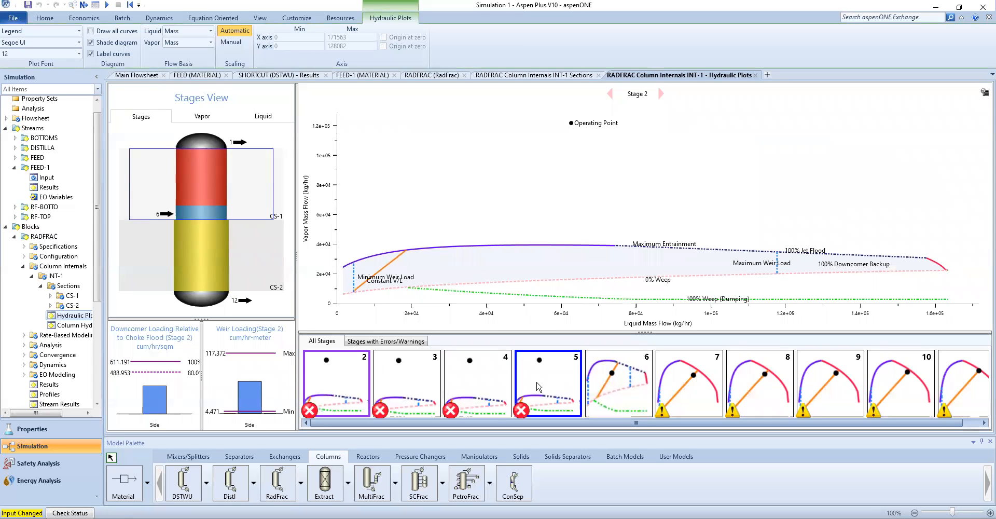
pyautogui.click(334, 381)
pyautogui.moveTo(570, 122)
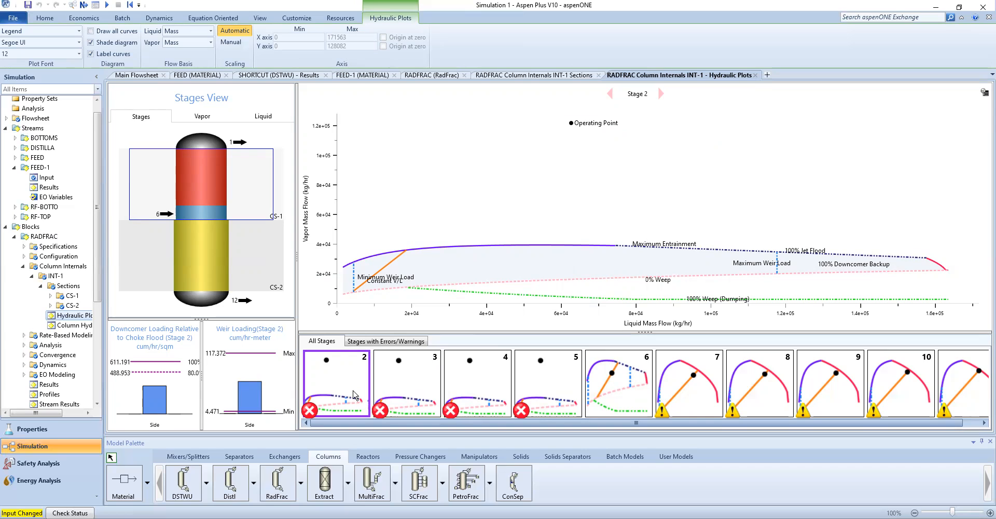
pyautogui.press('Right')
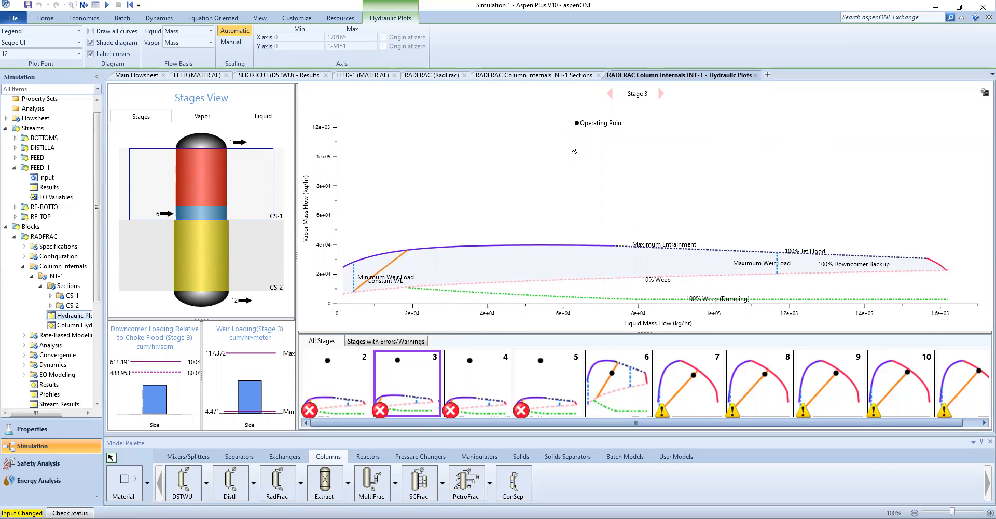
pyautogui.press('Right')
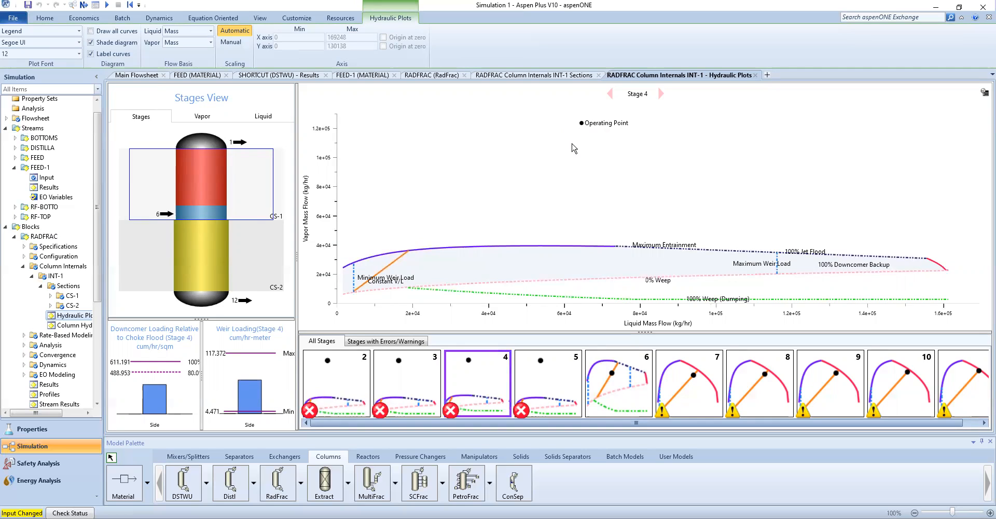
pyautogui.press('Right')
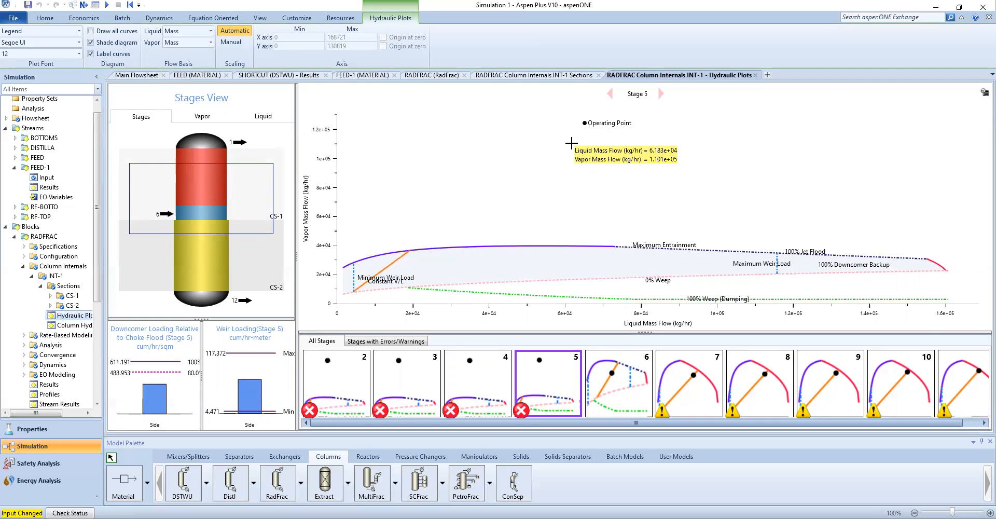
# - Set the RADFRAC mole reflux ratio to 0.85 and rerun the simulation
pyautogui.click(430, 75)
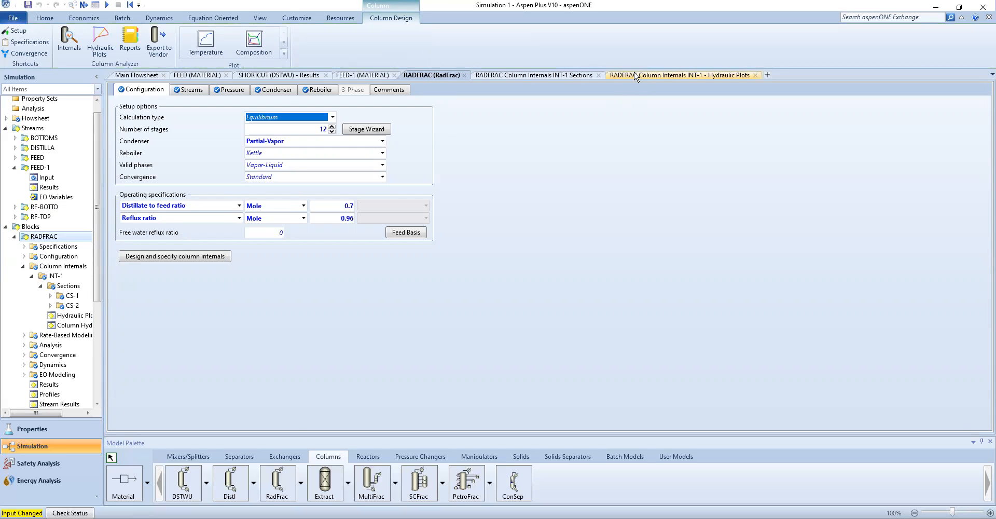
pyautogui.click(633, 77)
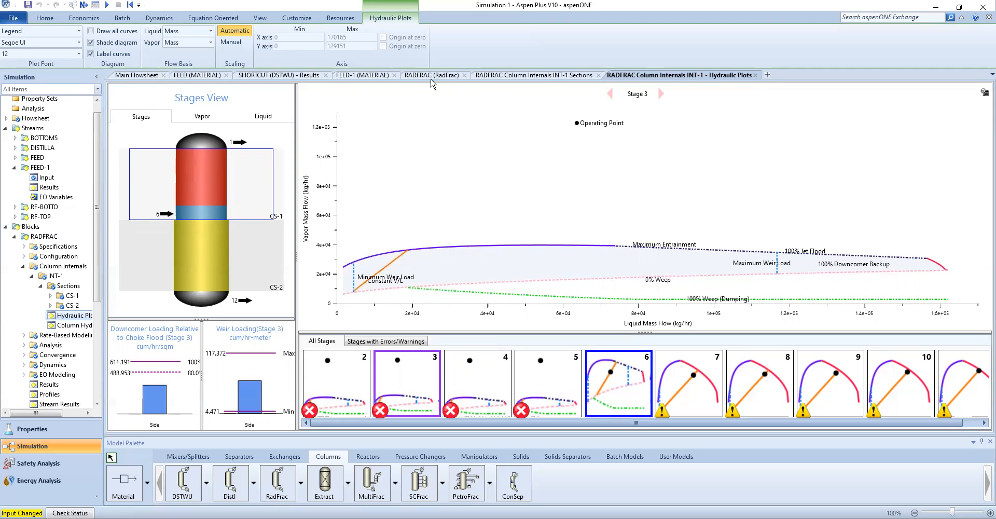
pyautogui.click(431, 77)
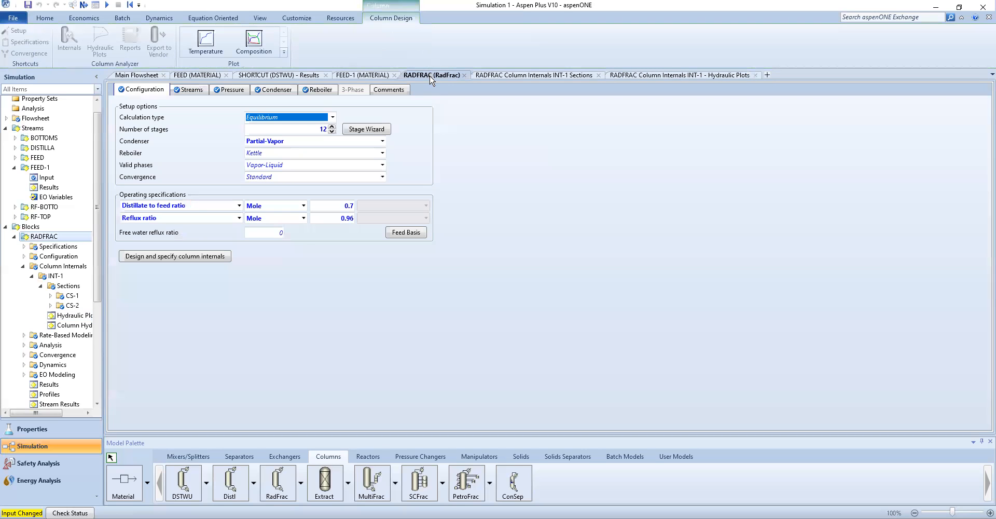
pyautogui.click(336, 219)
pyautogui.doubleClick(345, 218)
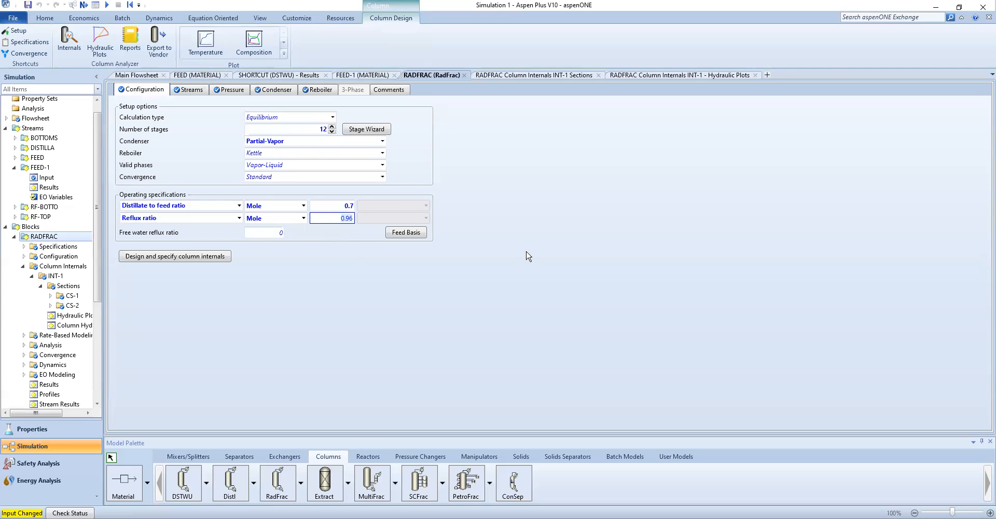
pyautogui.write('0.85')
pyautogui.click(46, 18)
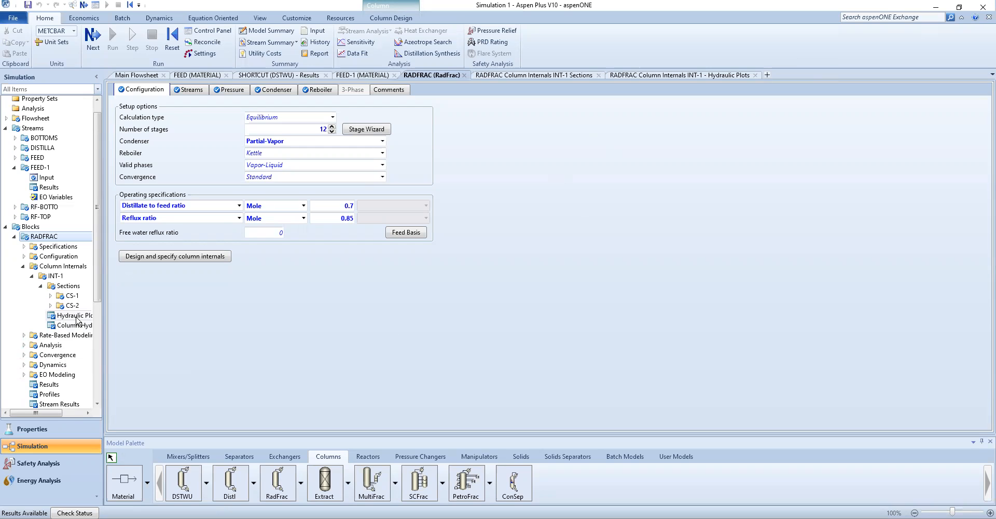
# - Review the recalculated column hydraulic results and the hydraulic plots of stages 6 and 7, including the stages with errors or warnings
pyautogui.doubleClick(60, 316)
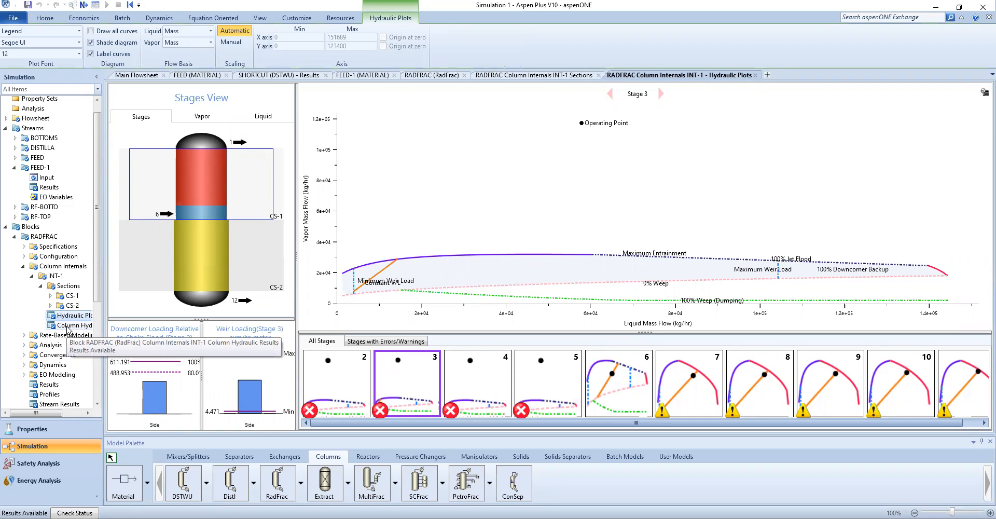
pyautogui.doubleClick(67, 326)
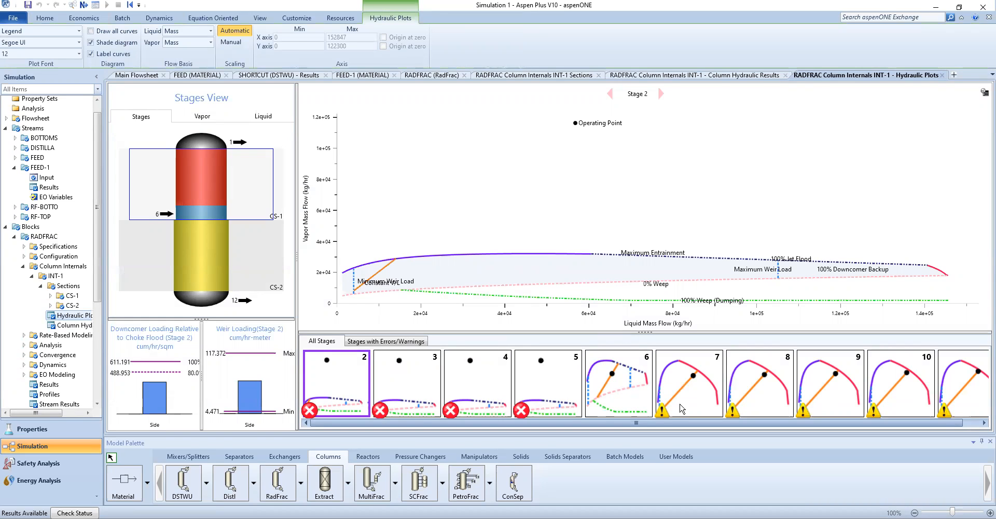
pyautogui.click(629, 392)
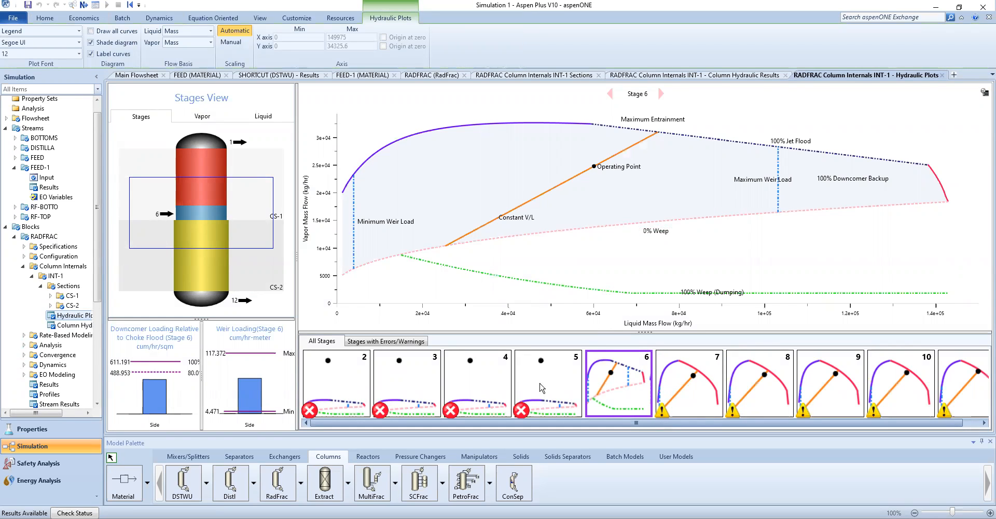
pyautogui.click(667, 384)
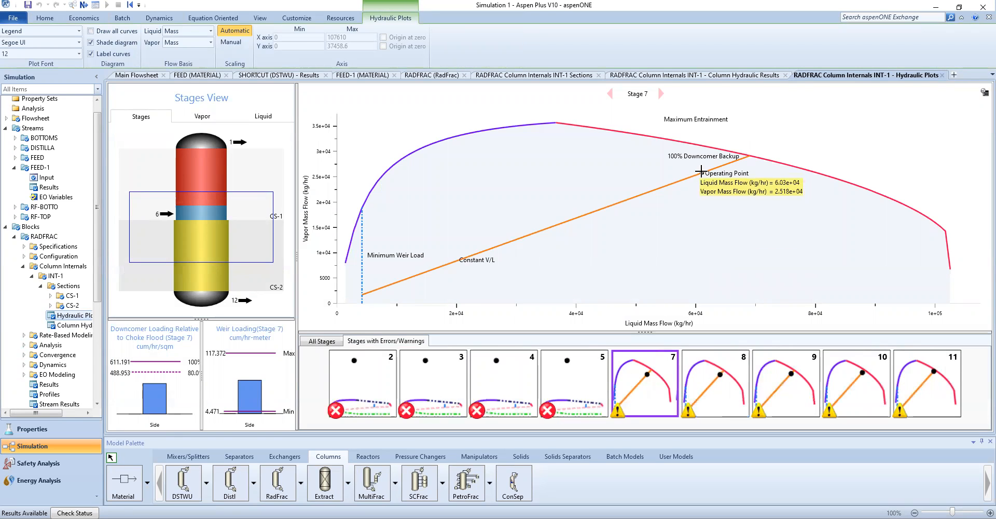
pyautogui.click(322, 342)
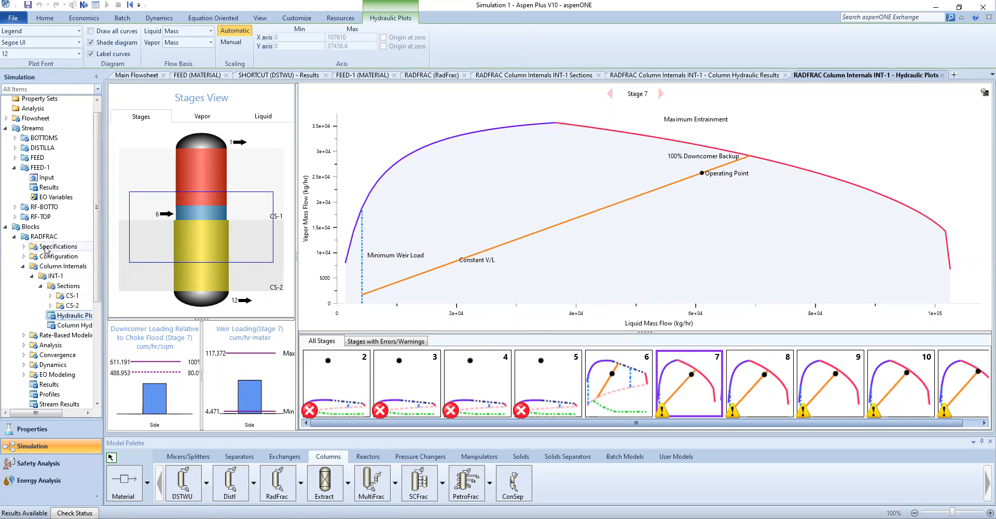
# - Set the RADFRAC number of stages to 16 and check the feed and product stream stages
pyautogui.click(428, 78)
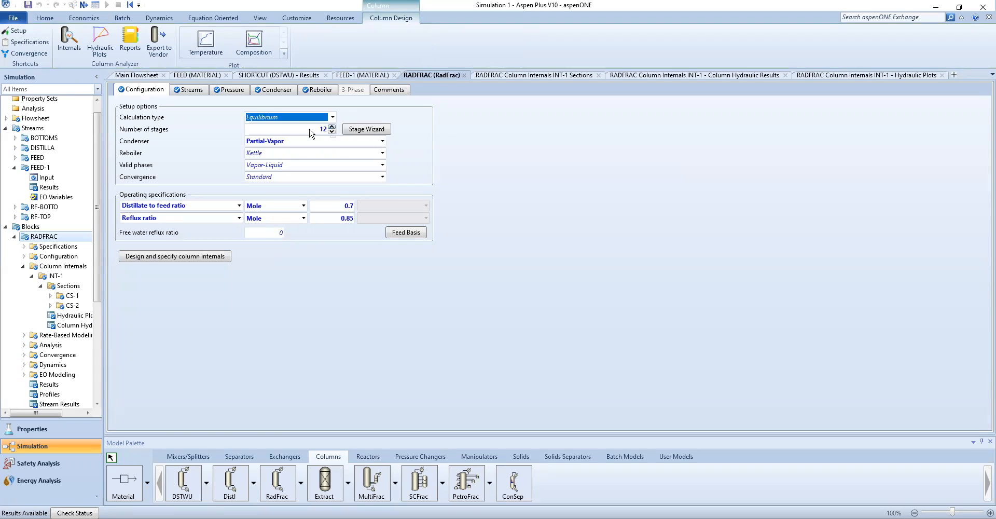
pyautogui.click(321, 128)
pyautogui.click(332, 131)
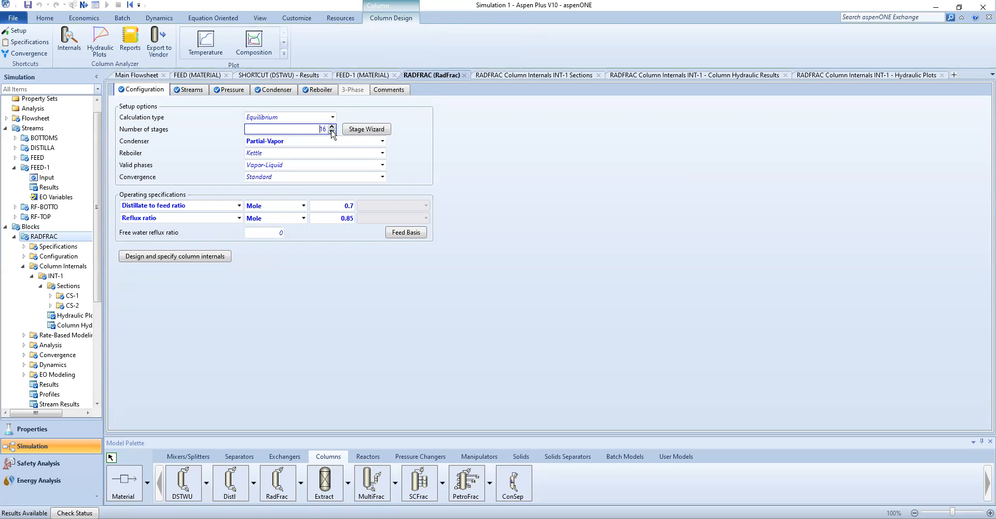
pyautogui.click(193, 93)
pyautogui.click(190, 91)
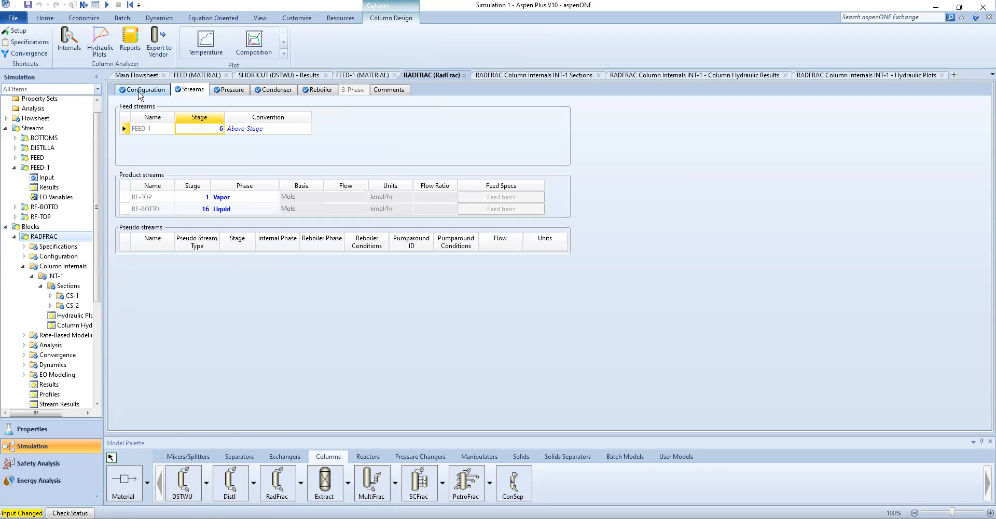
pyautogui.click(140, 93)
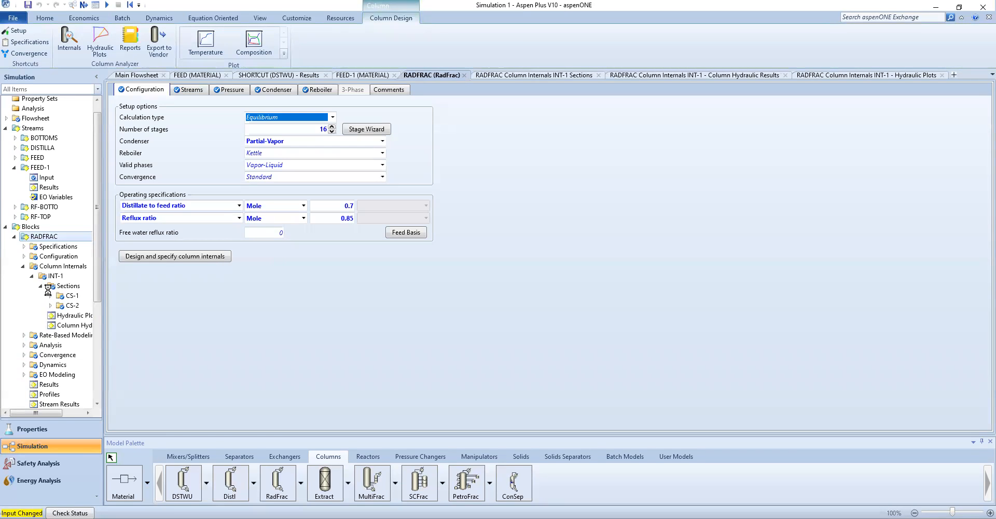
# - Extend internals section CS-2 to end at stage 15 and open the column internals summary
pyautogui.click(66, 316)
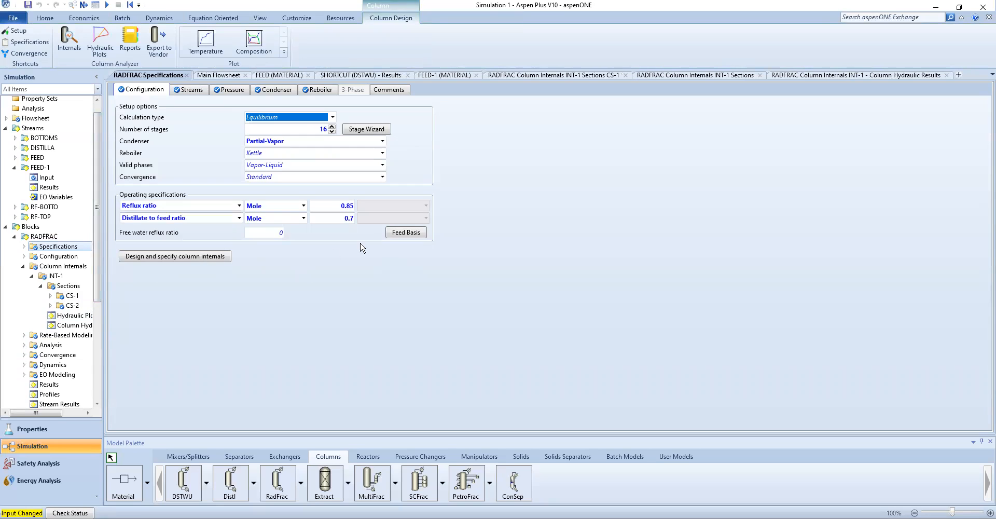
pyautogui.click(196, 256)
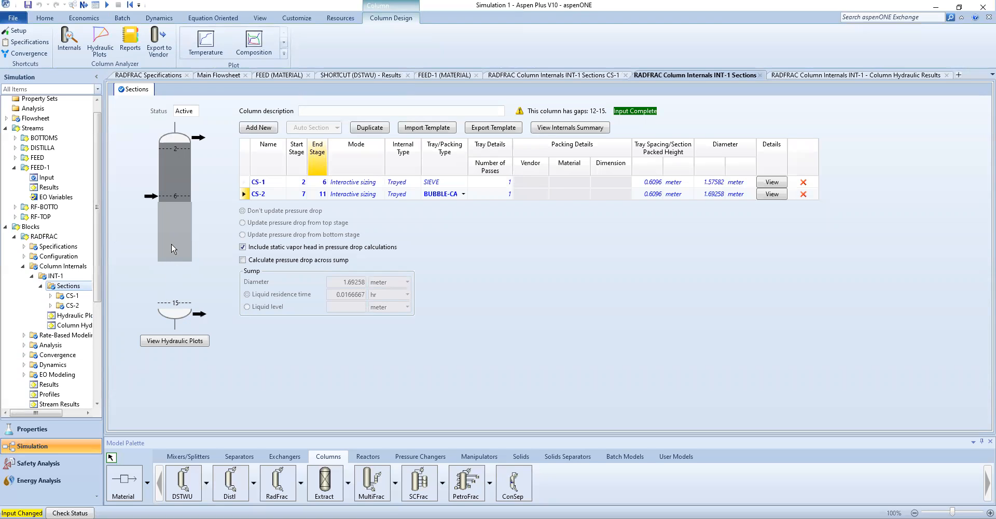
pyautogui.click(319, 194)
pyautogui.click(324, 193)
pyautogui.click(324, 191)
pyautogui.click(322, 196)
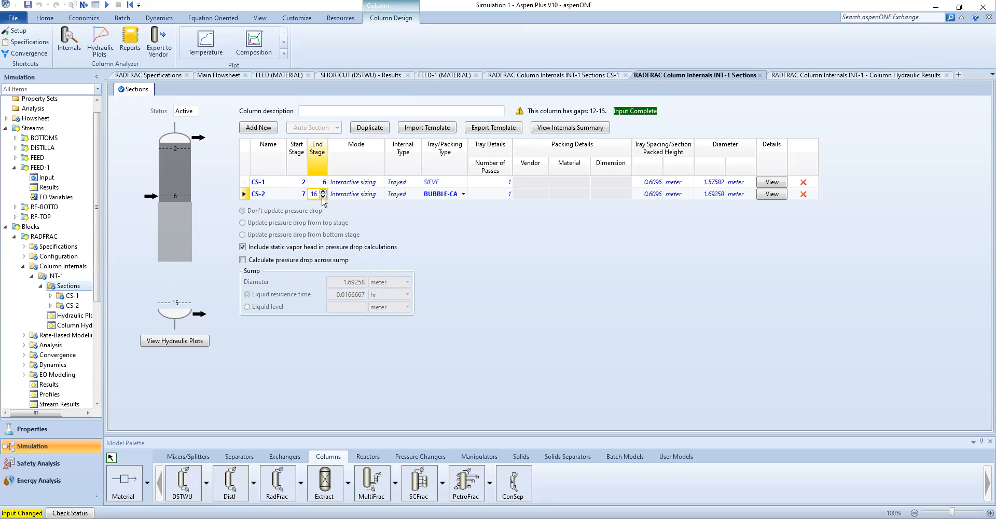
pyautogui.click(562, 280)
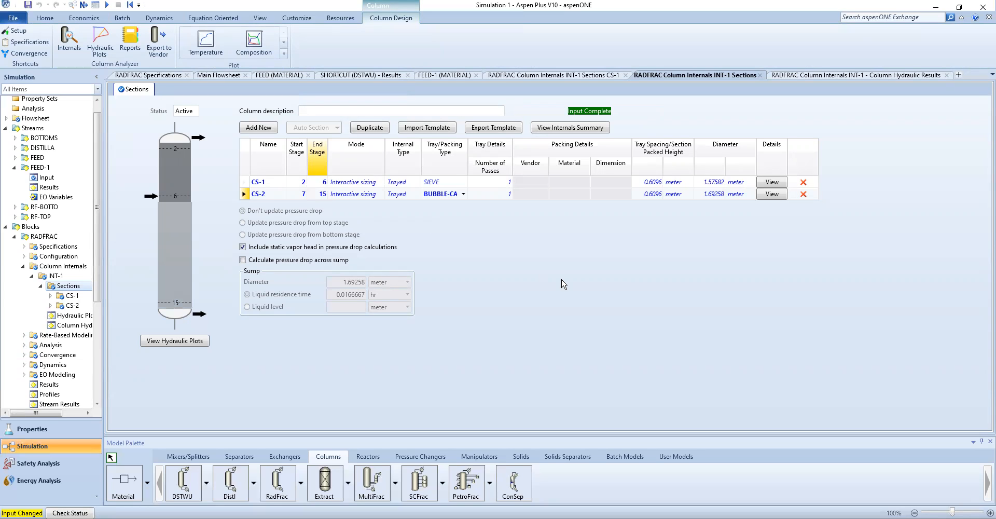
pyautogui.click(556, 128)
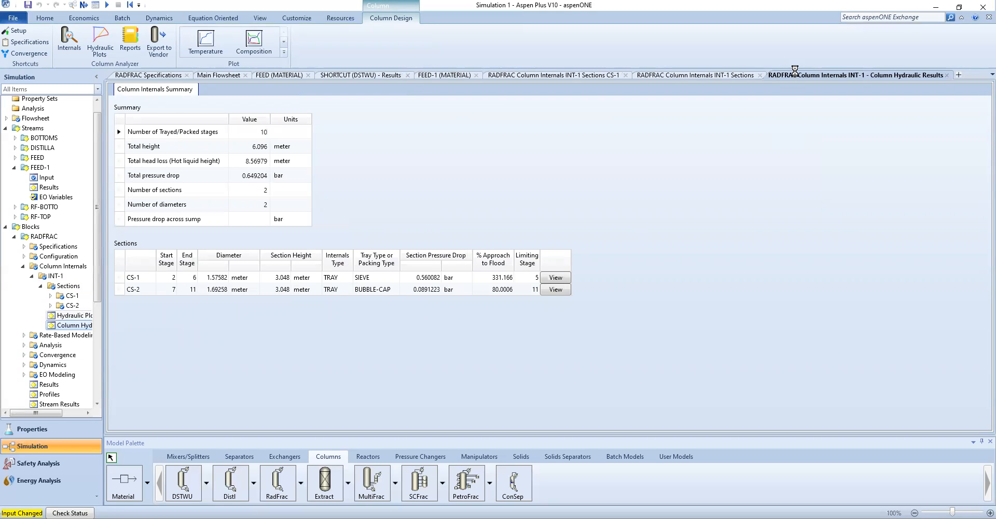
# - Close the CS-1 section geometry form and the INT-1 hydraulic plots form
pyautogui.click(675, 77)
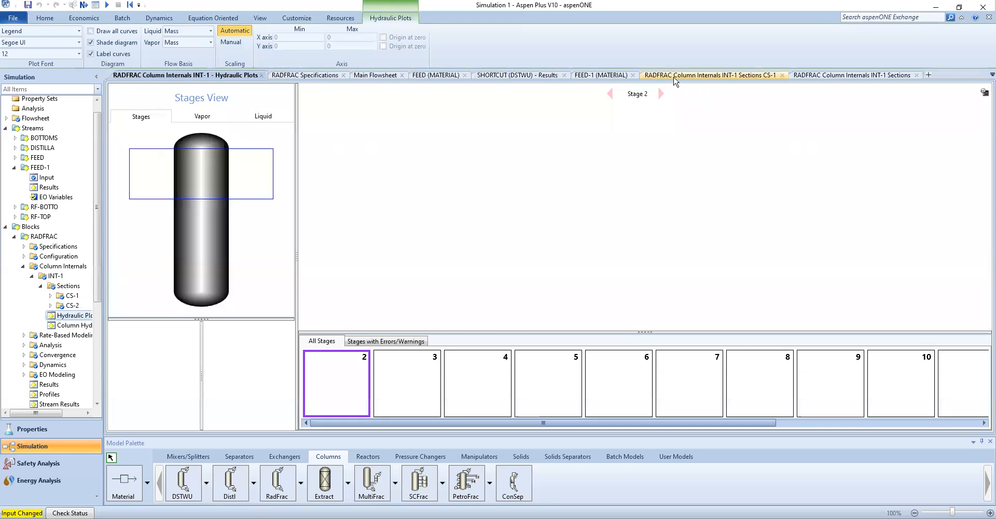
pyautogui.click(675, 78)
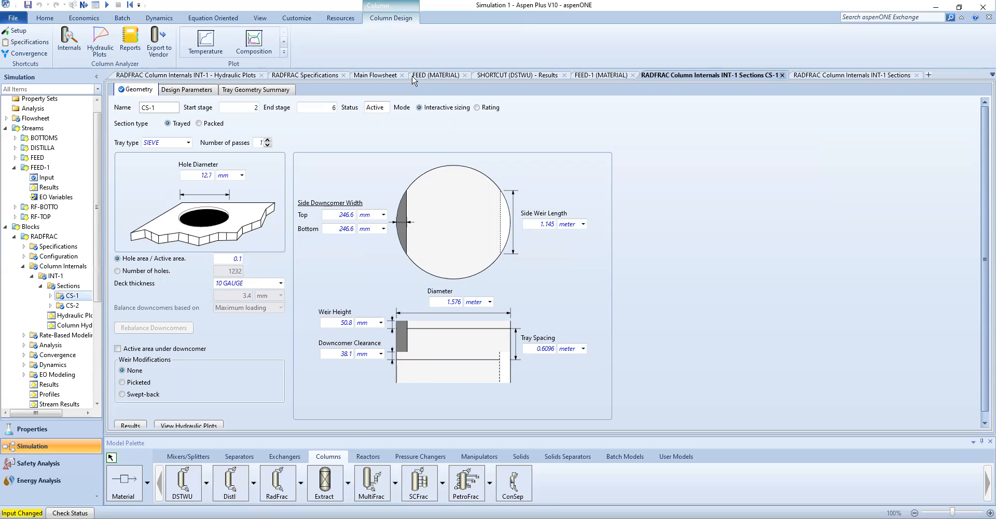
pyautogui.click(190, 74)
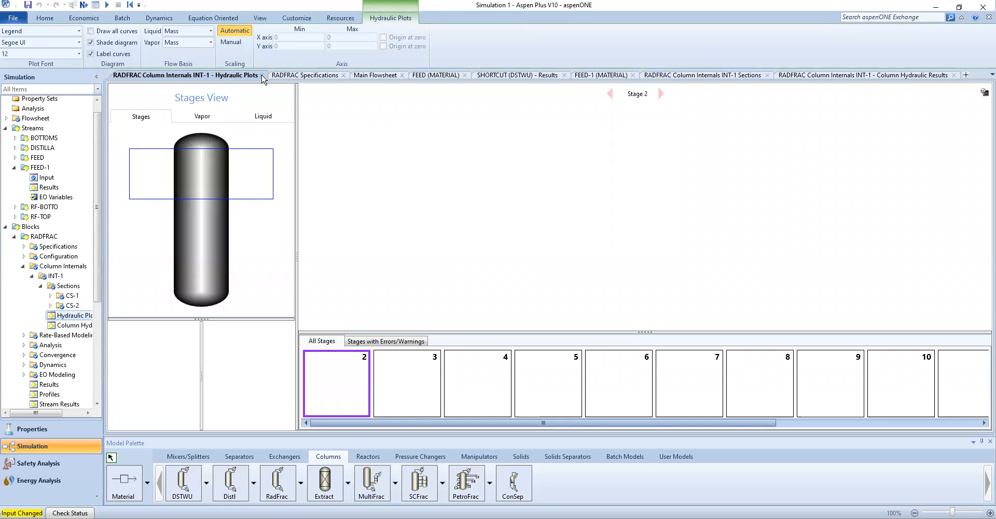
pyautogui.click(262, 75)
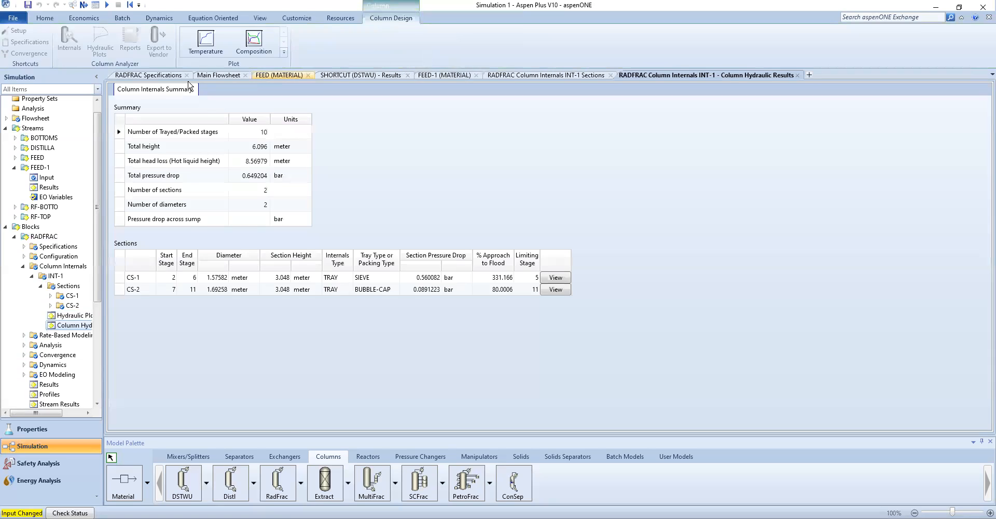
# - Set the jet flood calculation method to Fair72 in the design parameters of internals section CS-1
pyautogui.click(164, 76)
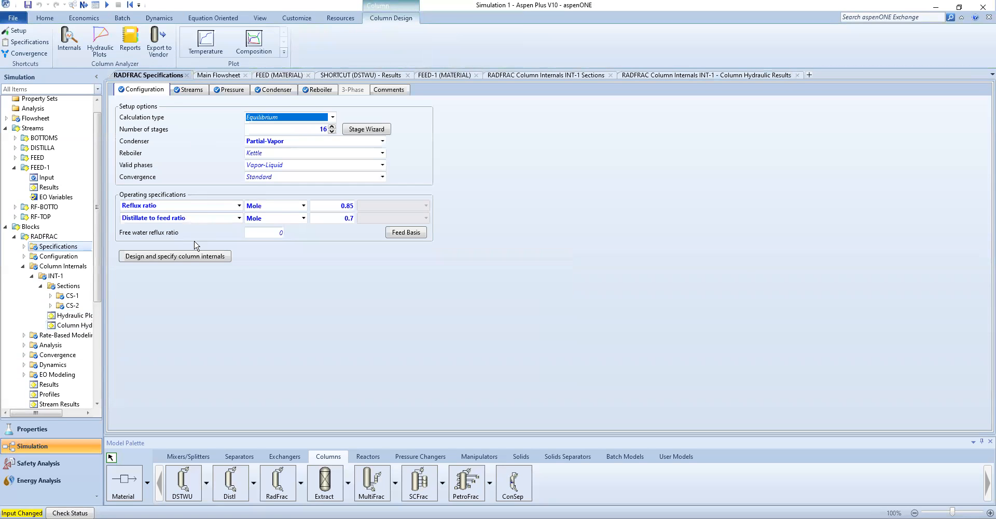
pyautogui.click(188, 256)
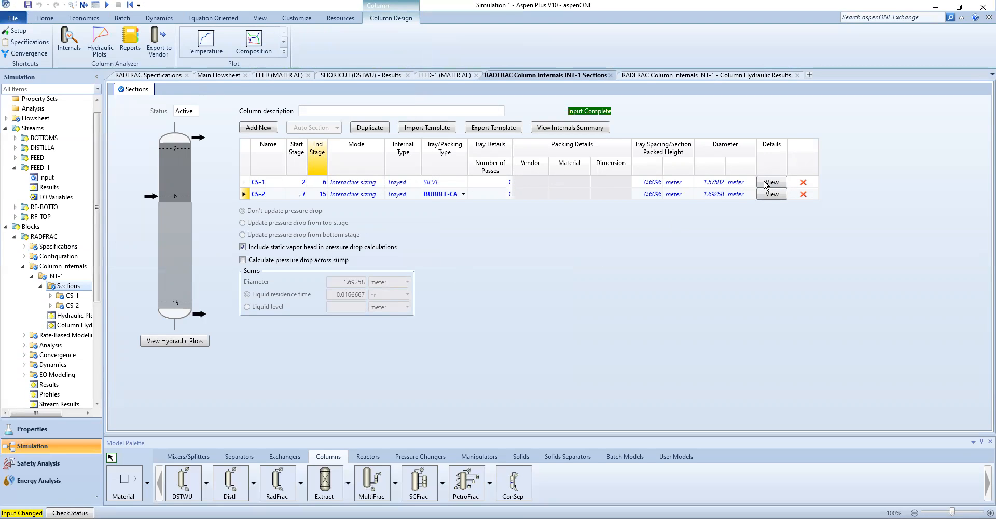
pyautogui.click(770, 182)
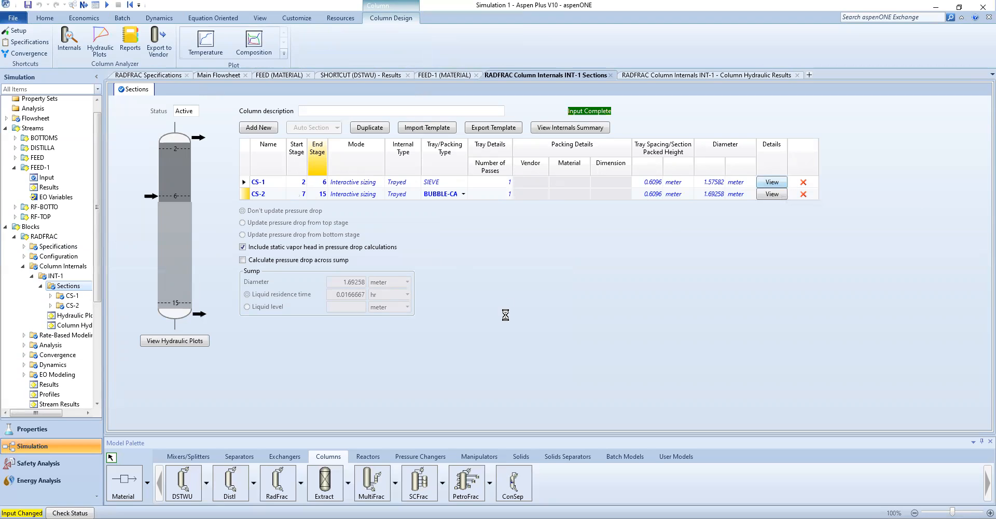
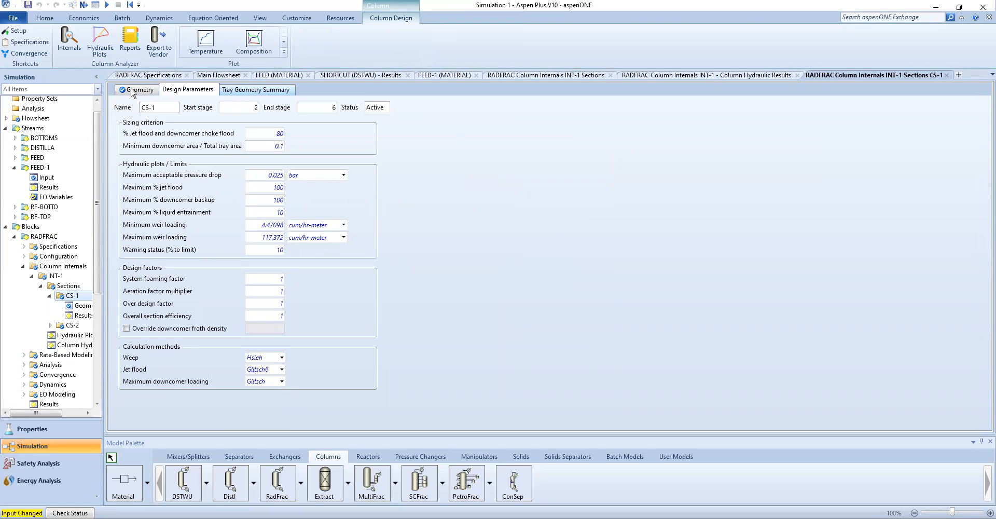
pyautogui.click(282, 358)
pyautogui.click(282, 367)
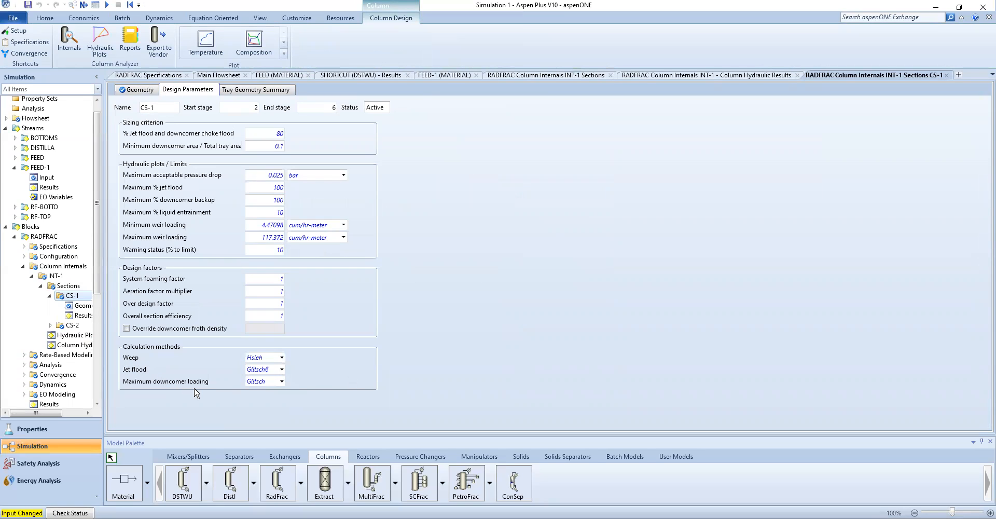
pyautogui.click(282, 369)
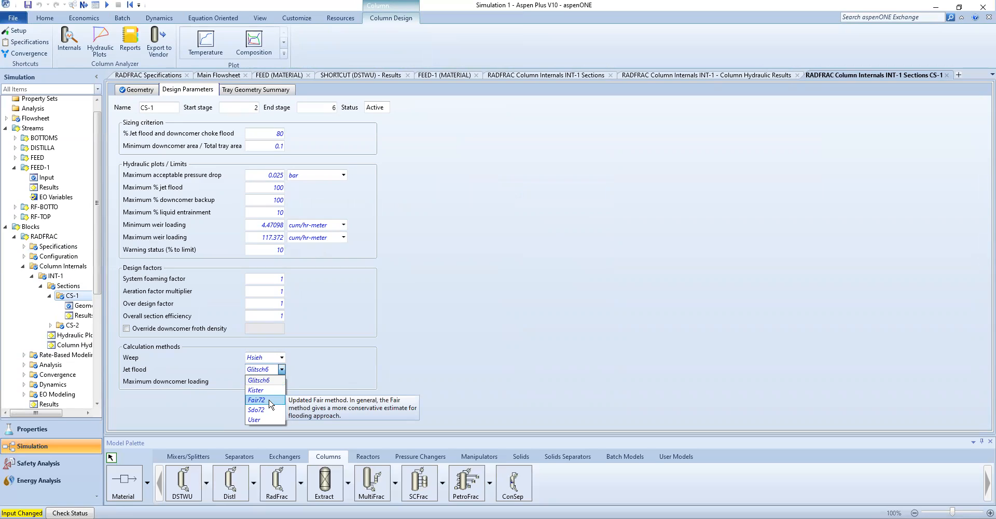
pyautogui.click(282, 358)
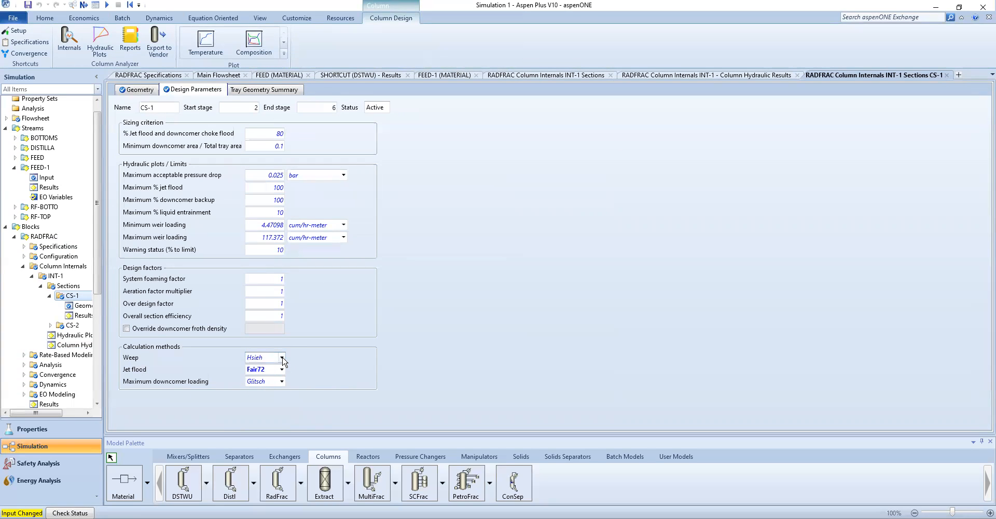
pyautogui.click(410, 357)
pyautogui.click(425, 363)
# - Check the column hydraulic summary and the RADFRAC specifications, and open the INT-1 internals sections
pyautogui.click(716, 76)
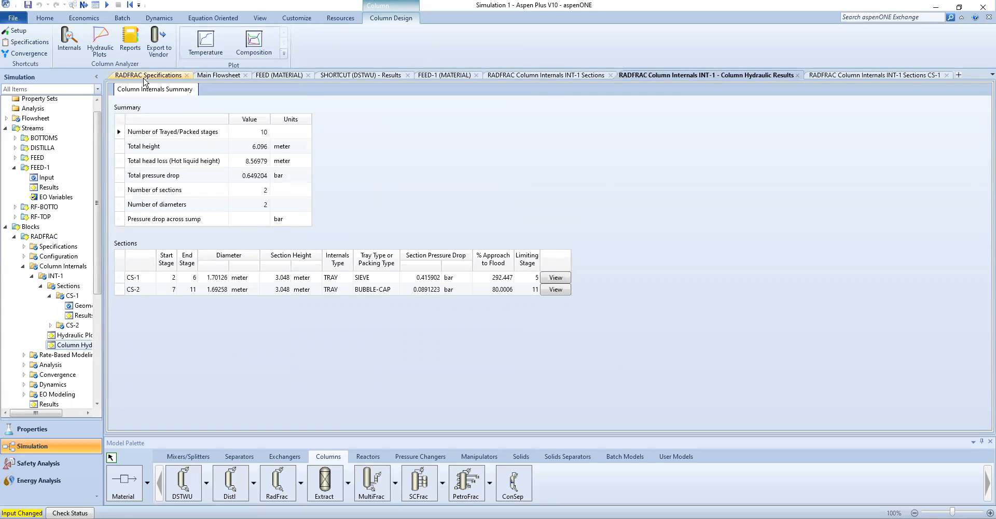
pyautogui.click(144, 78)
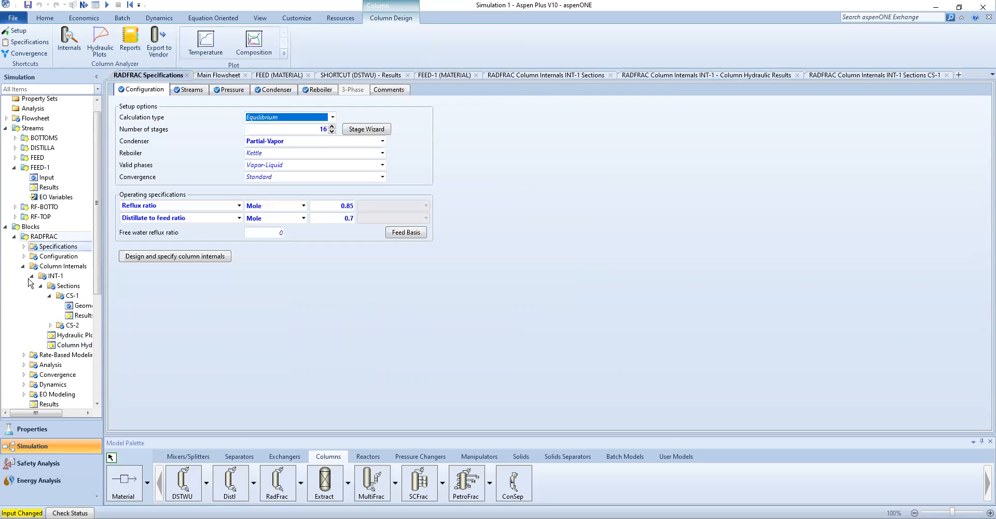
pyautogui.click(23, 247)
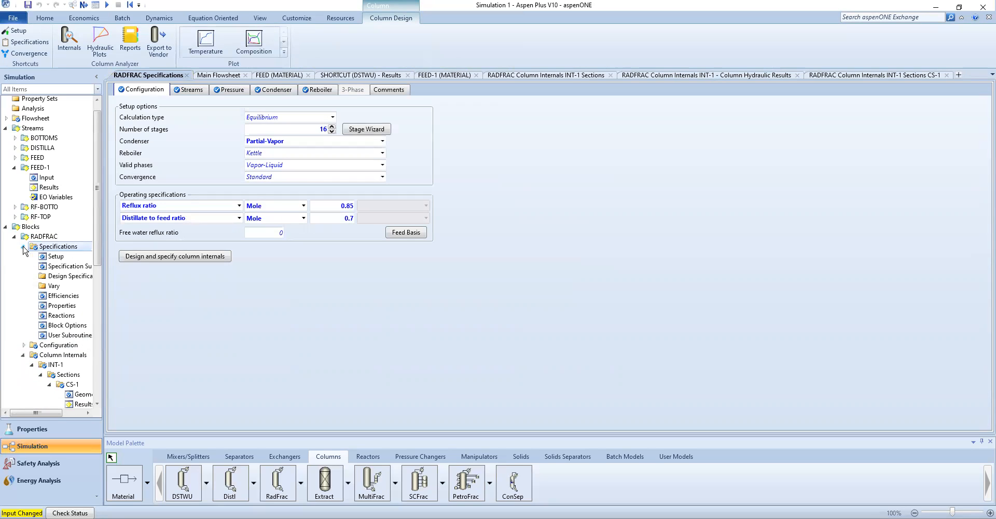
pyautogui.click(24, 346)
pyautogui.scroll(-1, 37, 353)
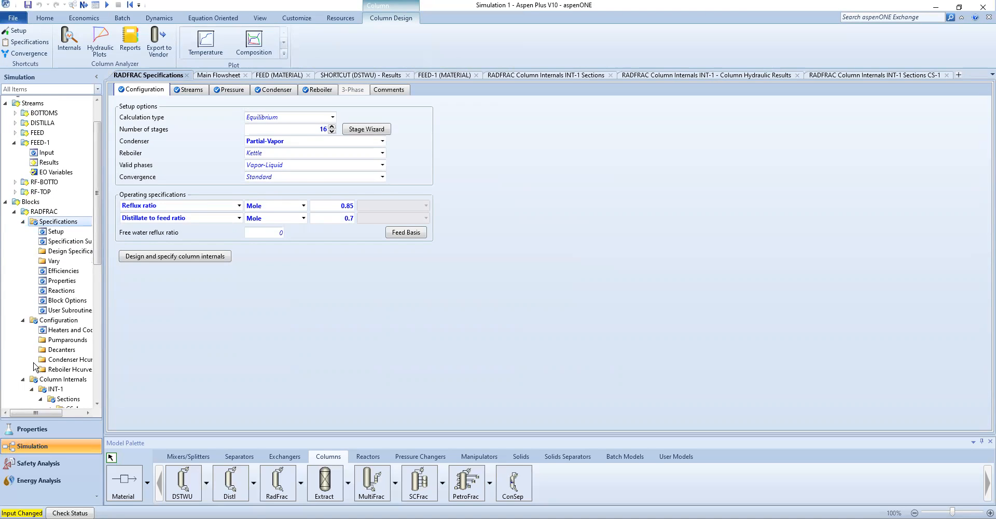
pyautogui.scroll(-1, 35, 366)
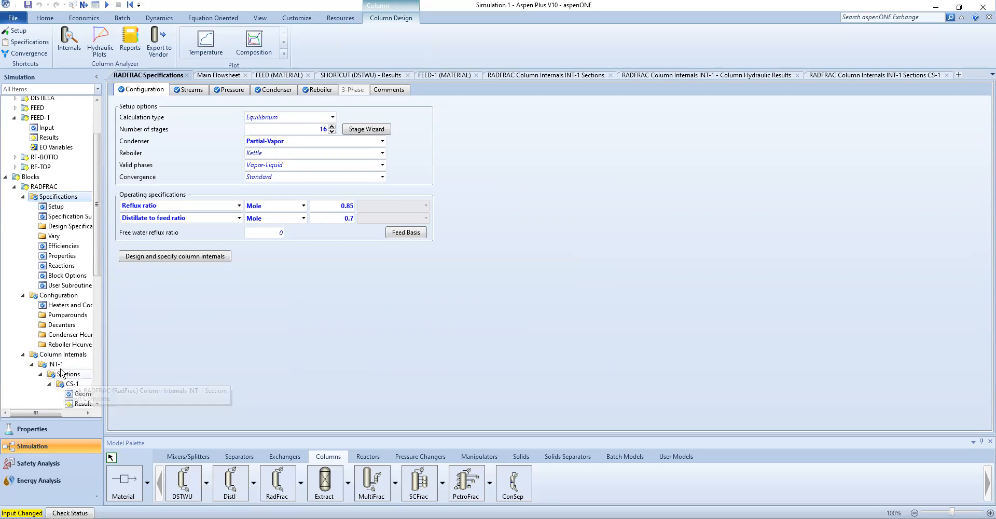
pyautogui.doubleClick(57, 365)
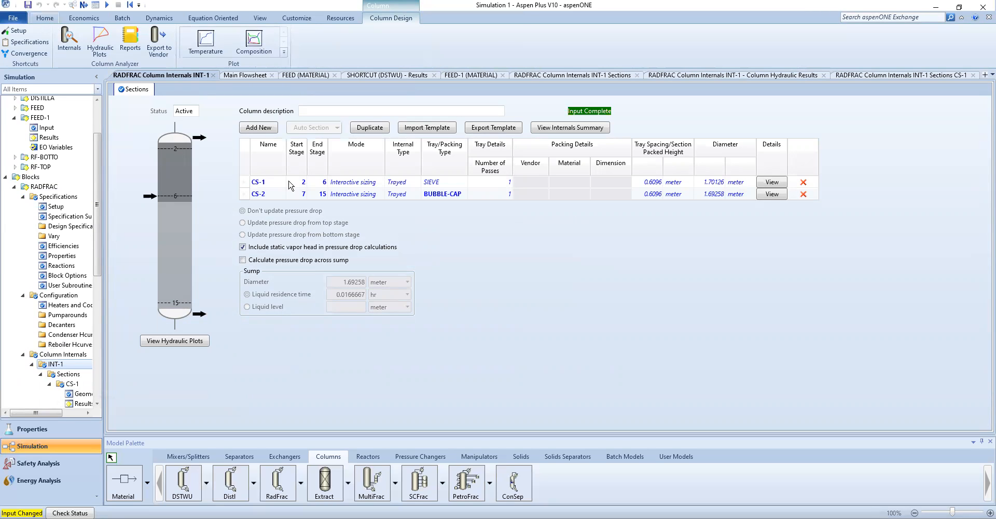
# - Rerun the simulation and review the INT-1 hydraulic plots across the column stages
pyautogui.click(45, 18)
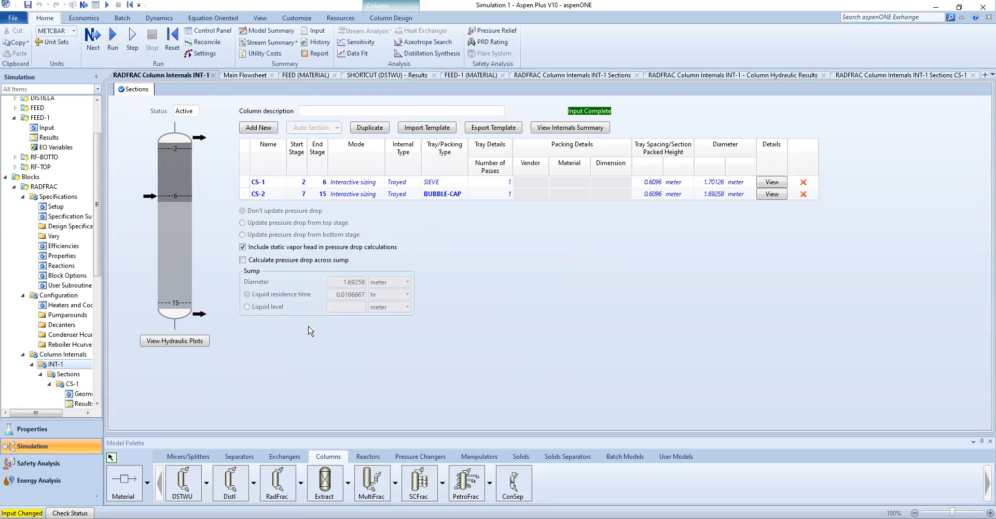
pyautogui.click(110, 43)
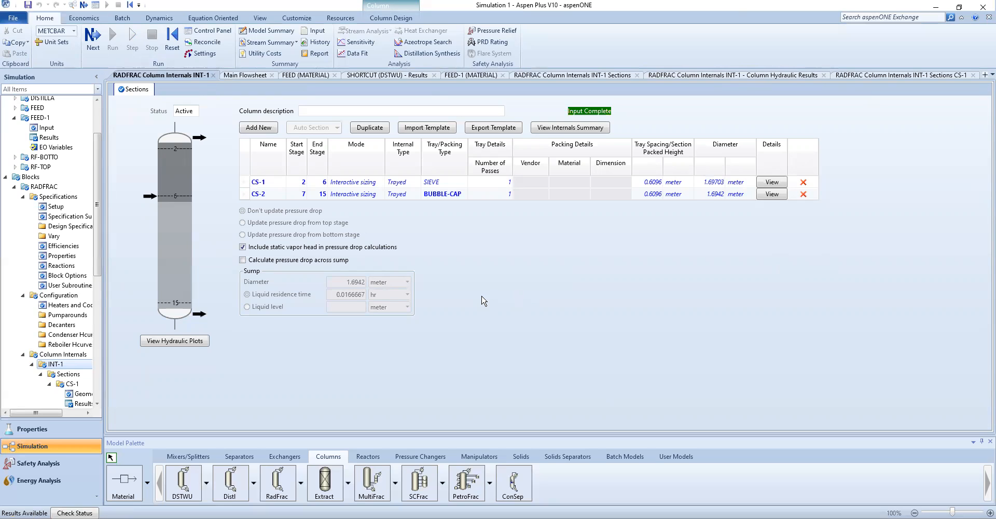
pyautogui.scroll(-3, 62, 371)
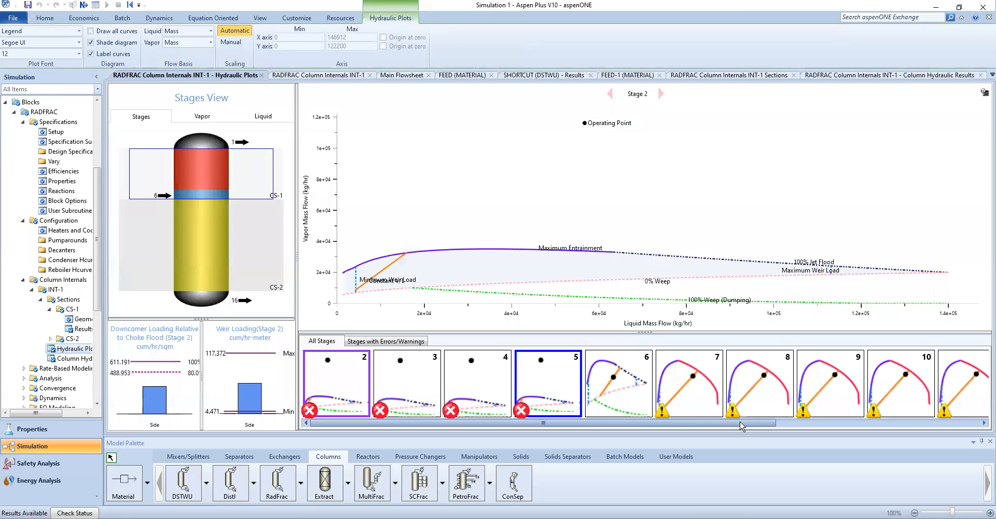
pyautogui.moveTo(858, 421); pyautogui.dragTo(588, 435)
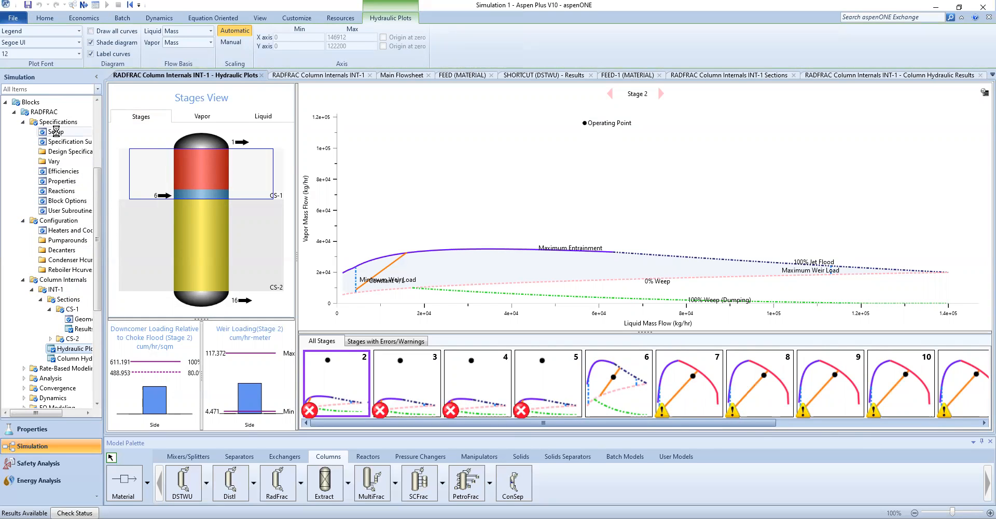
# - Set the FEED-1 feed stage to 9 for the RADFRAC column and rerun the simulation
pyautogui.click(57, 134)
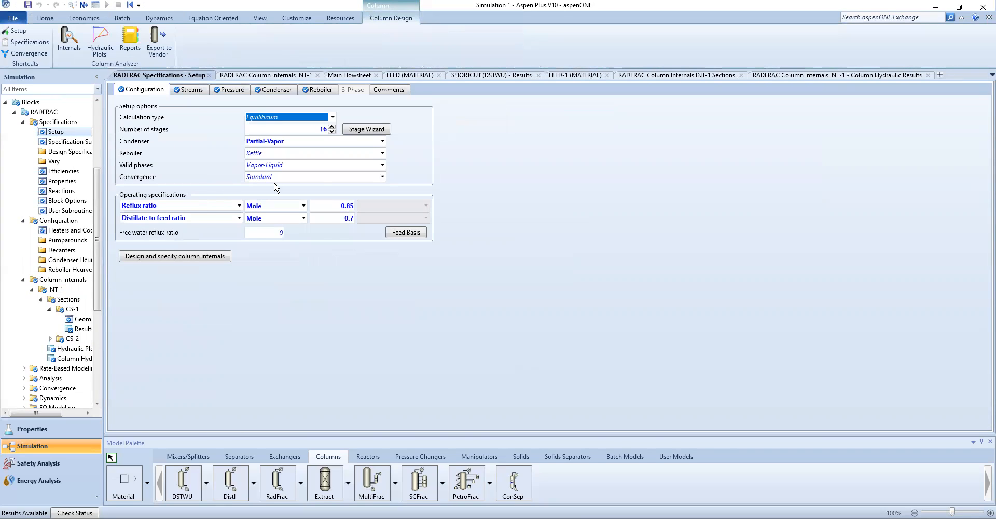
pyautogui.click(192, 91)
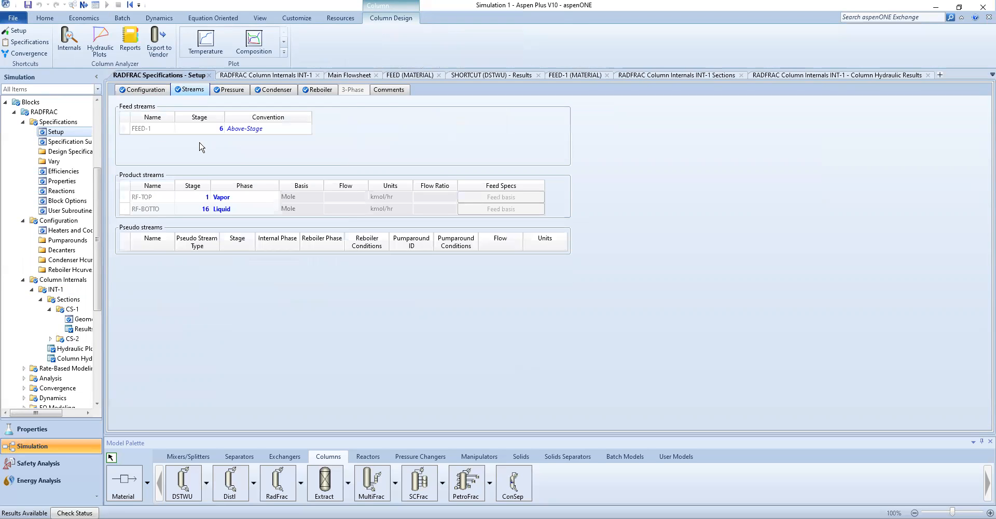
pyautogui.write('6')
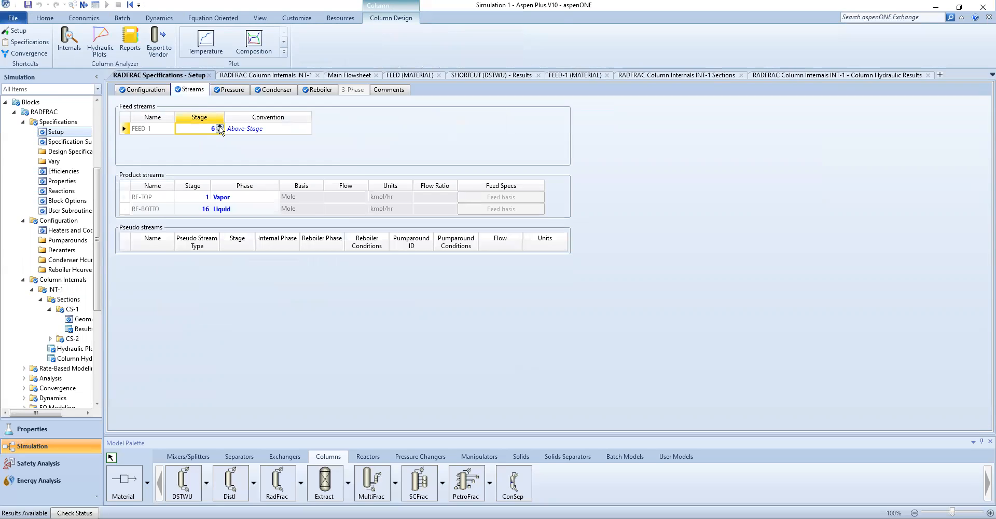
pyautogui.click(220, 127)
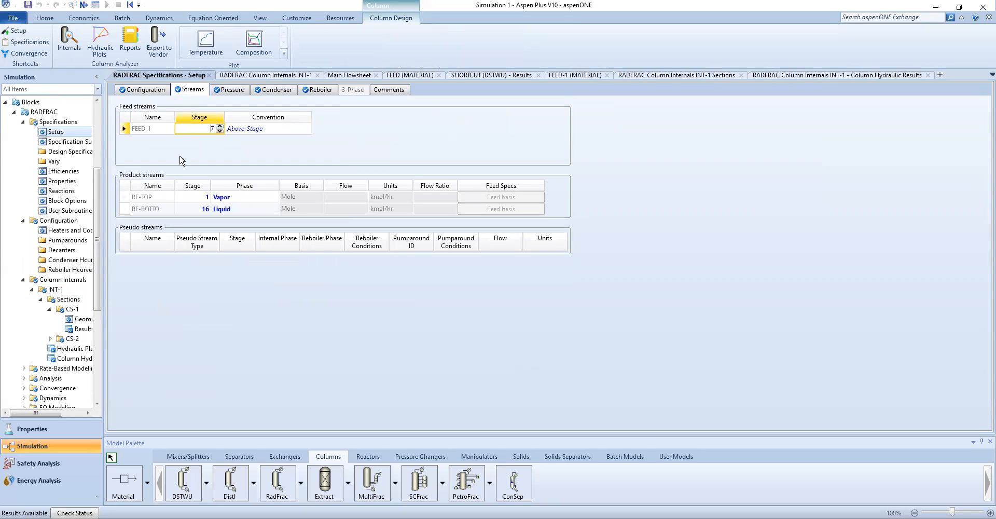
pyautogui.click(220, 126)
pyautogui.click(220, 126)
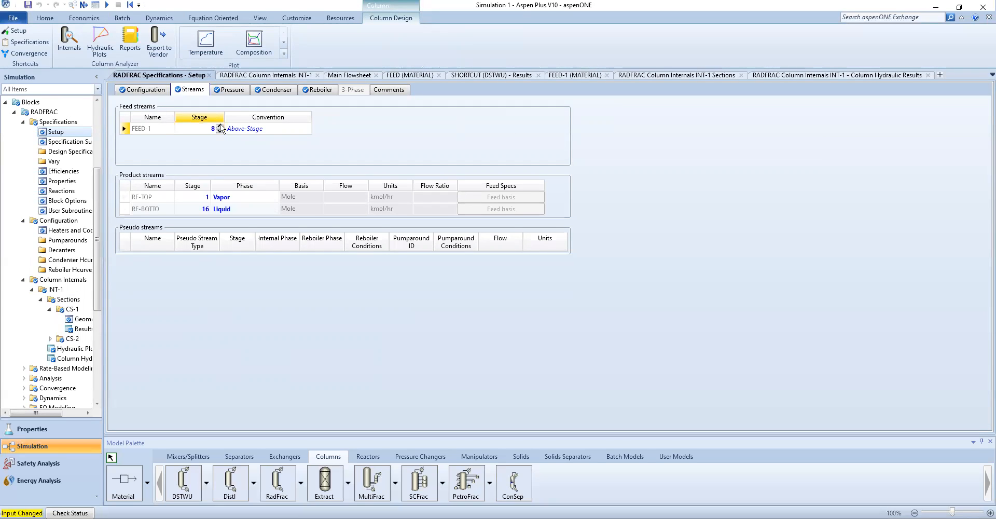
pyautogui.click(45, 18)
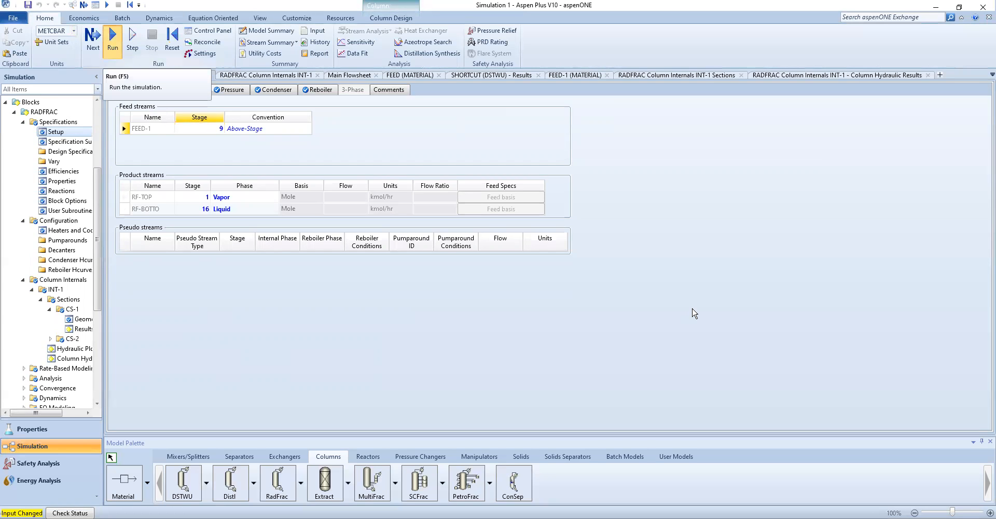
pyautogui.press('F5')
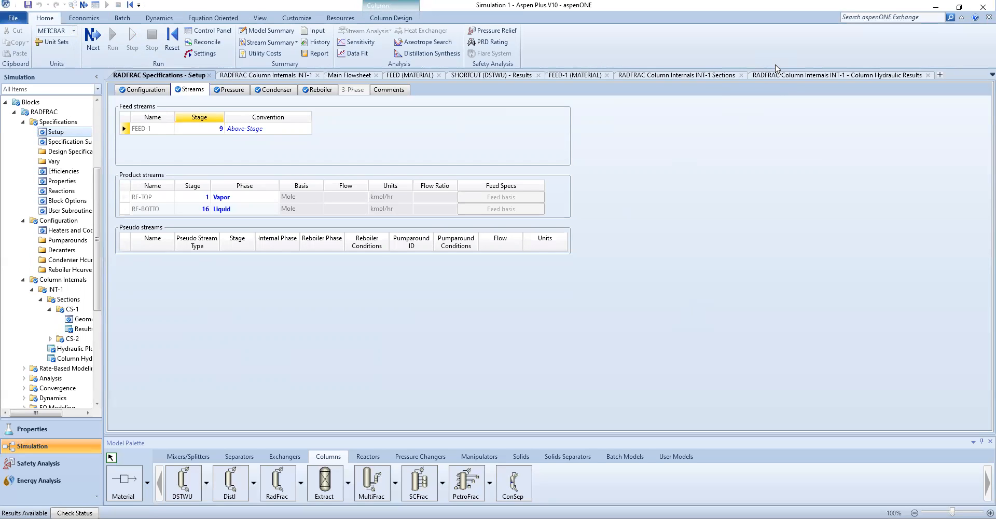
# - Review the recalculated column hydraulic results for both internals sections and the INT-1 hydraulic plots
pyautogui.click(855, 77)
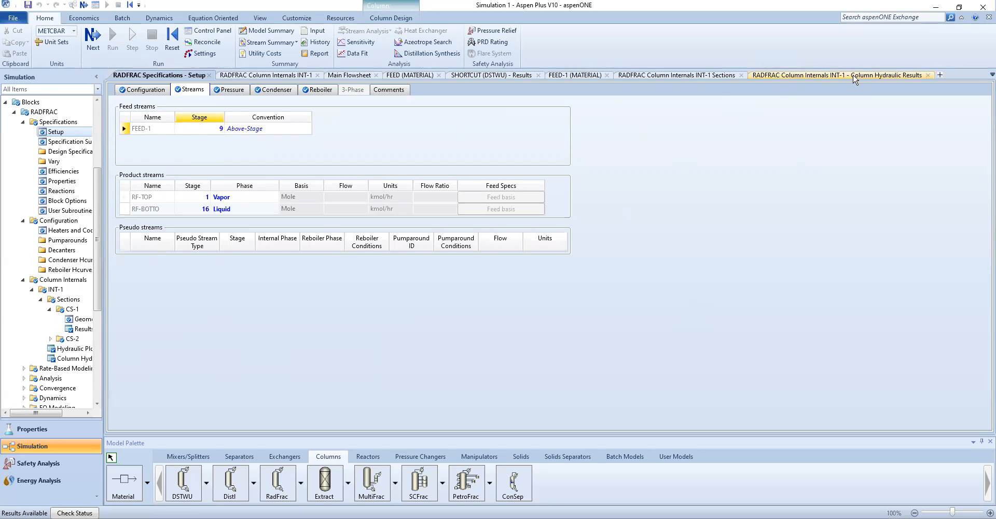
pyautogui.click(163, 76)
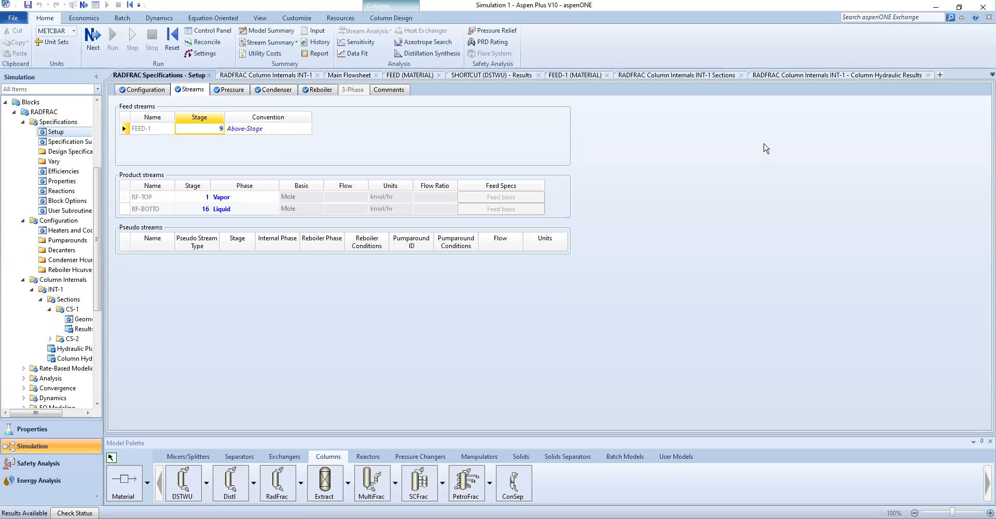
pyautogui.click(777, 77)
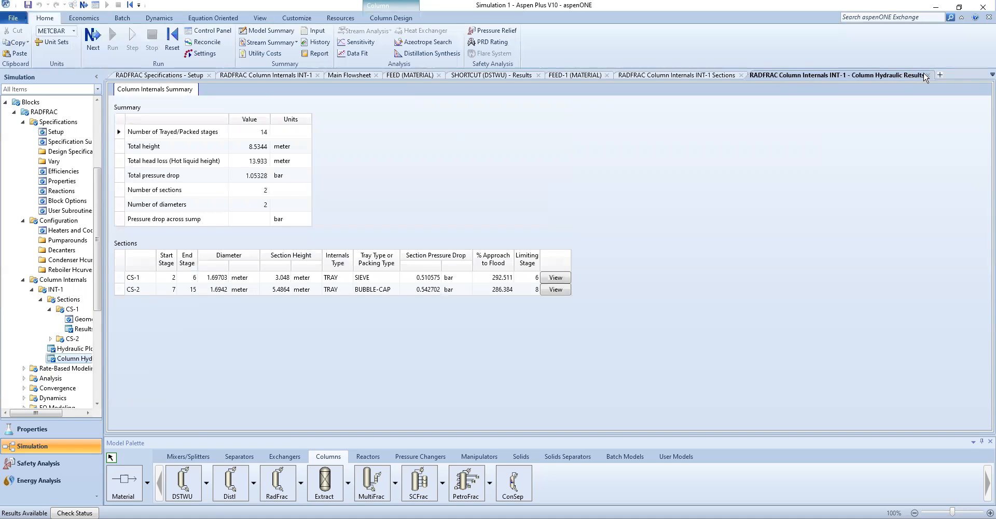
pyautogui.click(743, 77)
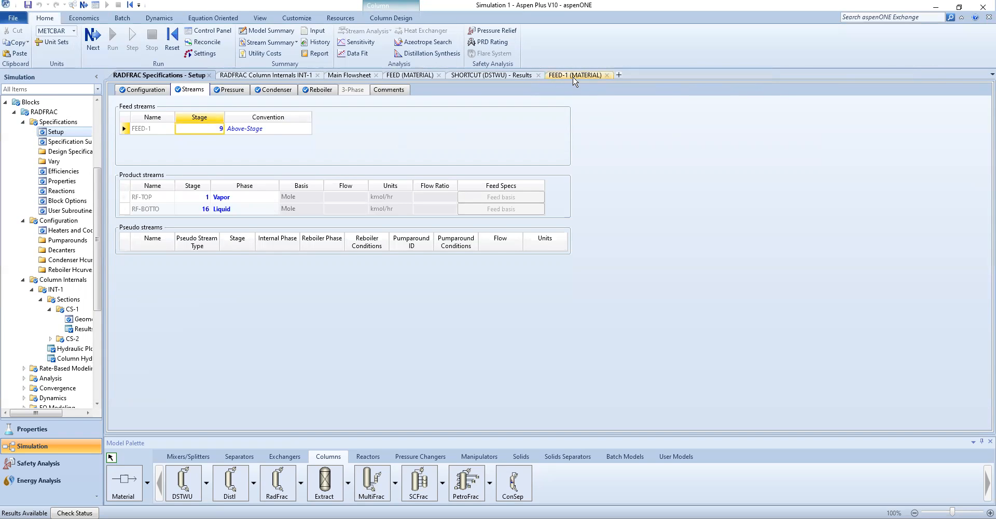
pyautogui.click(71, 348)
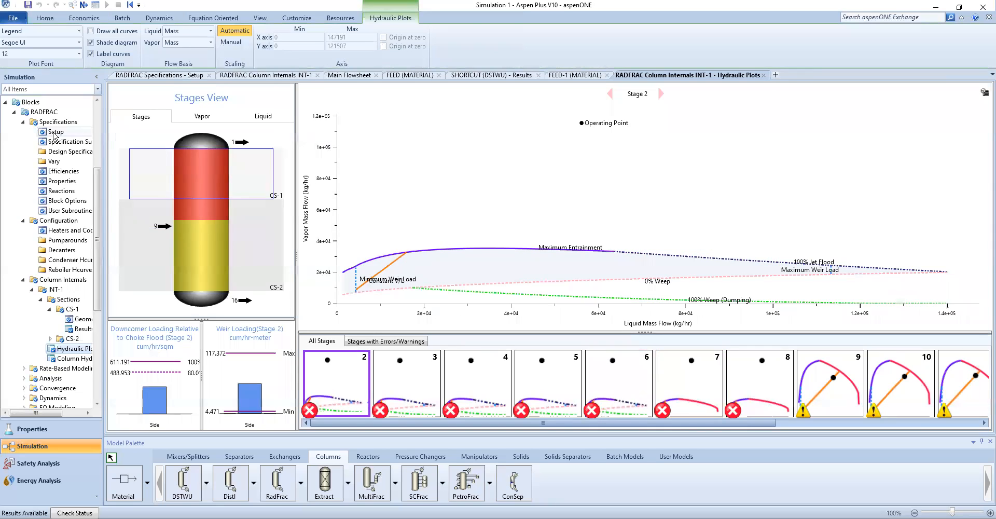
# - Check the RADFRAC feed stream and configuration specifications against the INT-1 hydraulic plots
pyautogui.click(55, 133)
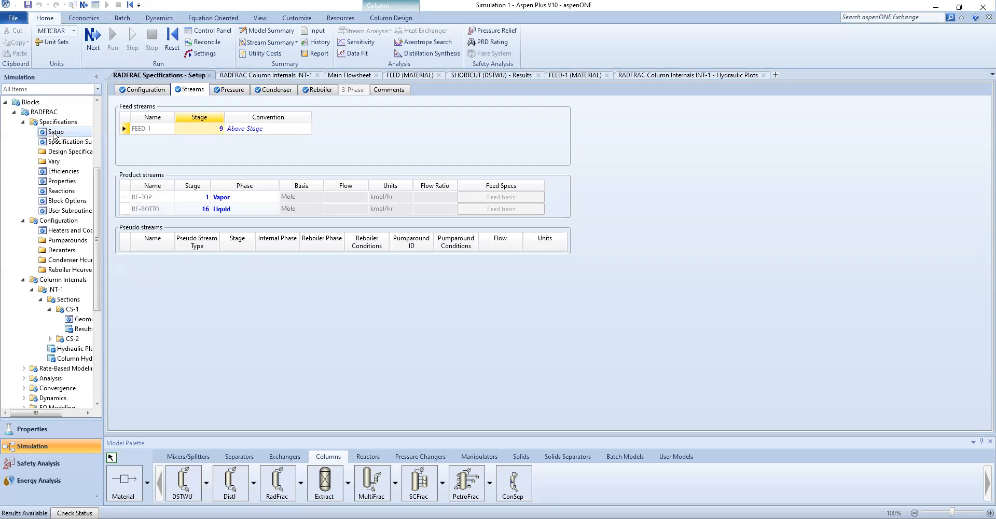
pyautogui.click(160, 90)
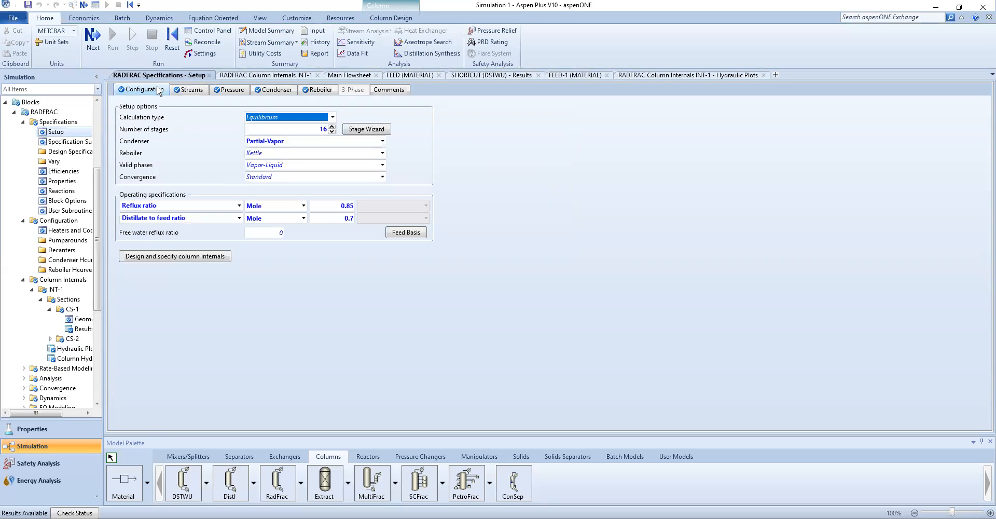
pyautogui.click(328, 219)
pyautogui.click(64, 350)
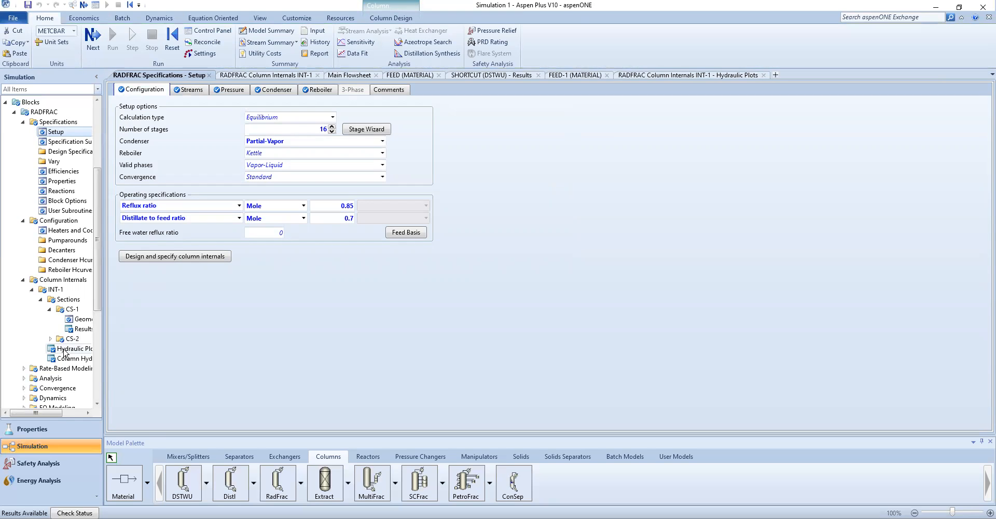
pyautogui.click(693, 77)
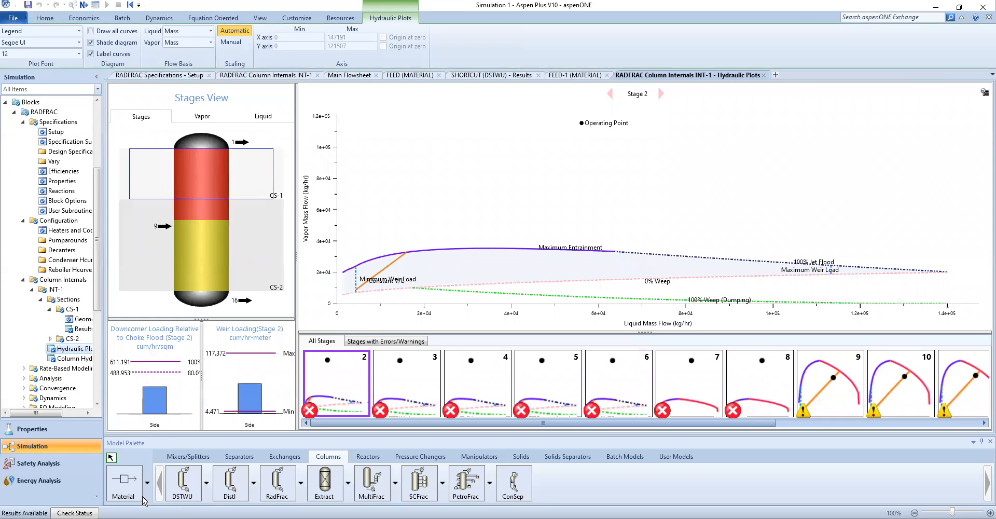
# - Set the tray spacing of section CS-1 in the INT-1 internals to 1.22 meter
pyautogui.click(56, 299)
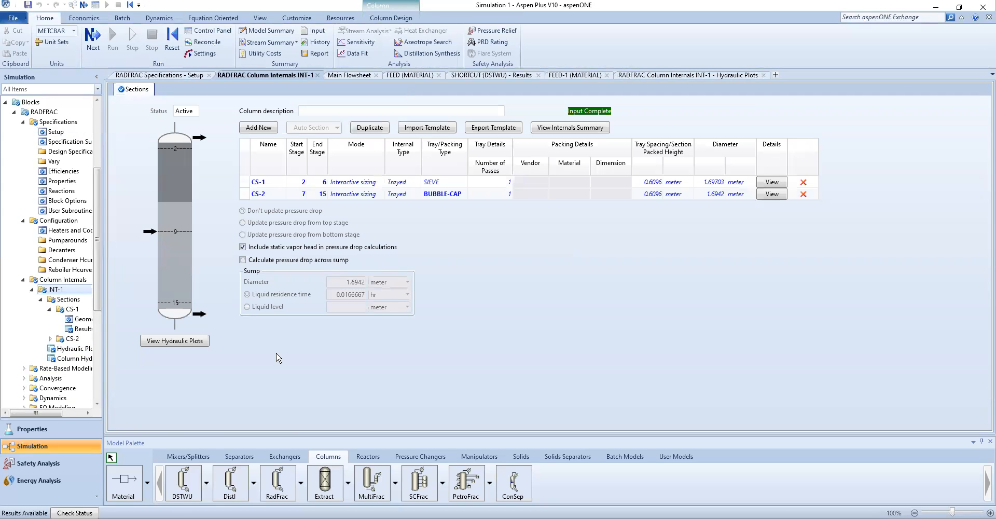
pyautogui.click(655, 181)
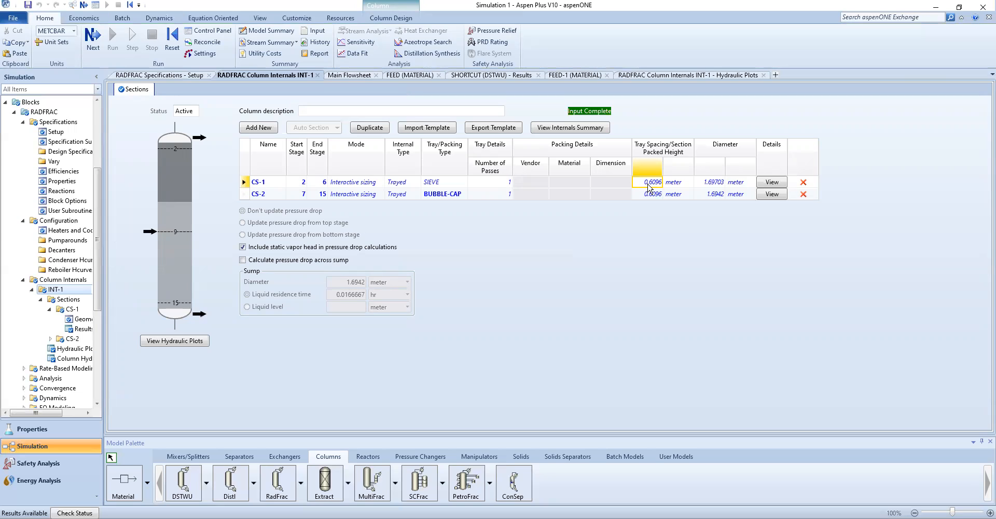
pyautogui.click(654, 182)
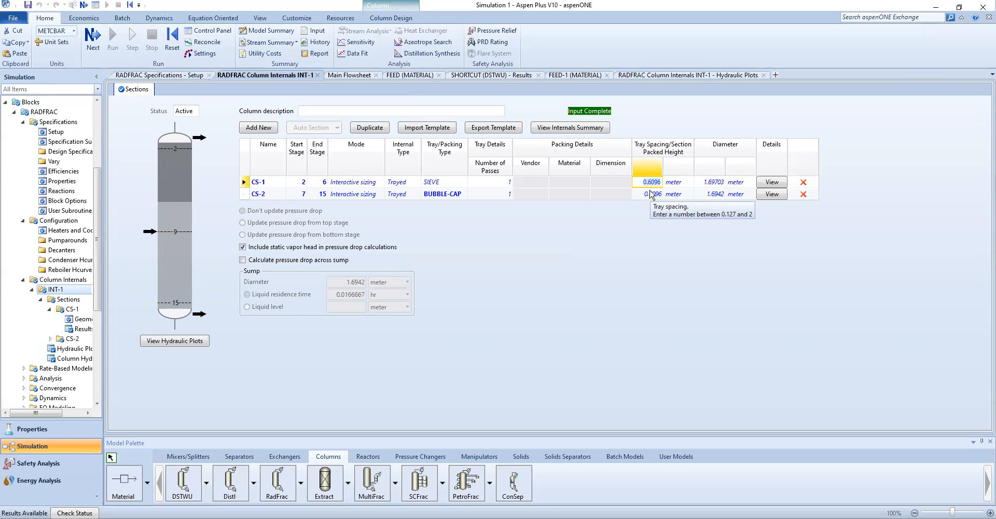
pyautogui.write('1.2')
pyautogui.press('Return')
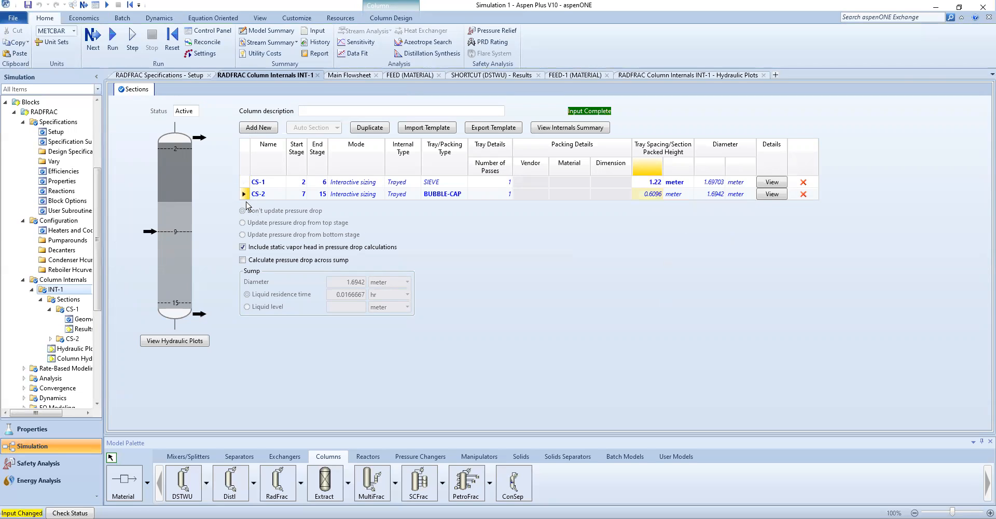
# - Set the end stage of section CS-1 to 9 and the start stage of section CS-2 to 10
pyautogui.click(323, 181)
pyautogui.click(324, 180)
pyautogui.click(323, 180)
pyautogui.click(300, 194)
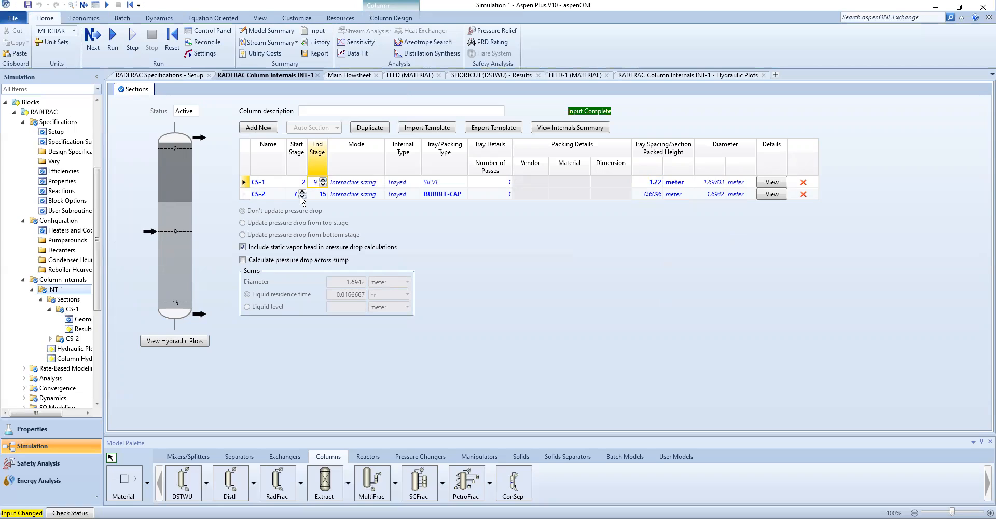
pyautogui.click(301, 192)
pyautogui.click(301, 191)
pyautogui.click(301, 191)
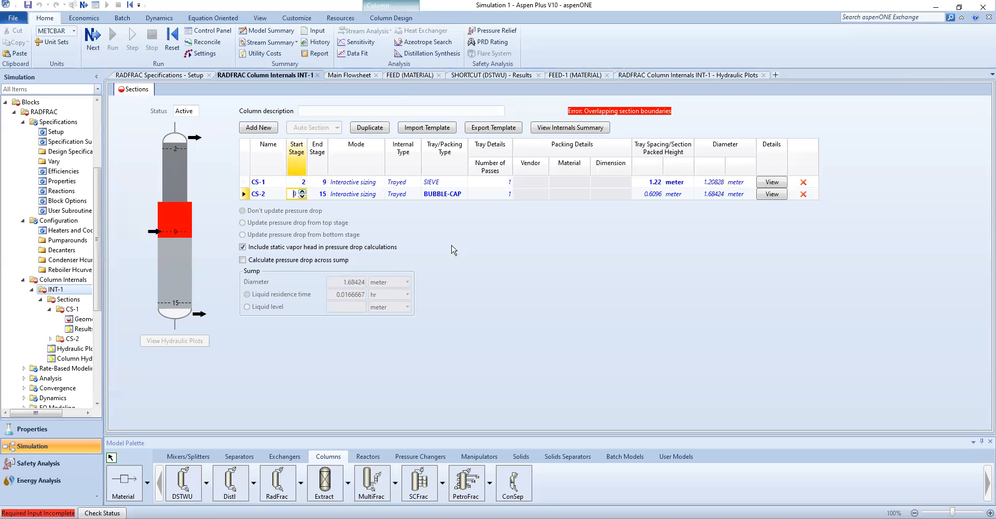
pyautogui.click(502, 256)
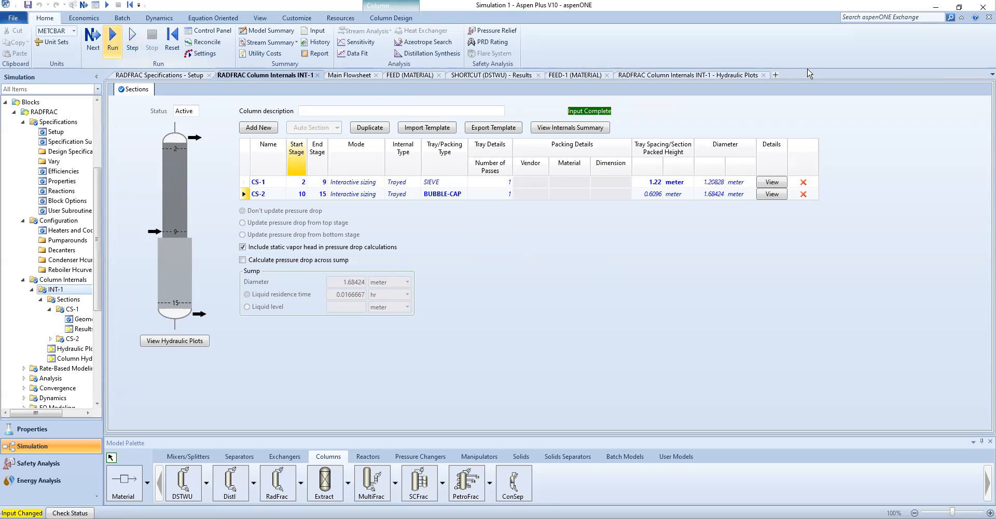
# - Rerun the simulation and review the INT-1 hydraulic plots for stages 2 to 7
pyautogui.press('F5')
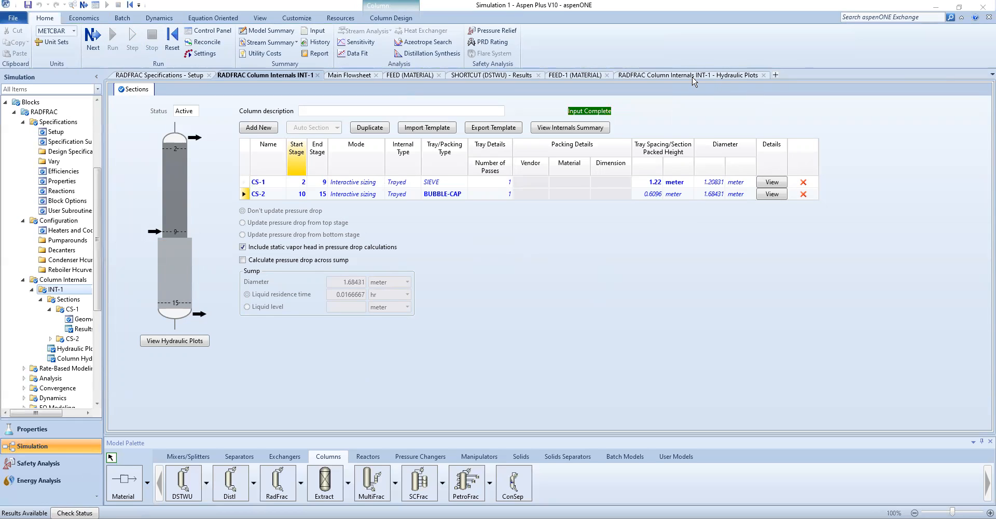
pyautogui.click(171, 341)
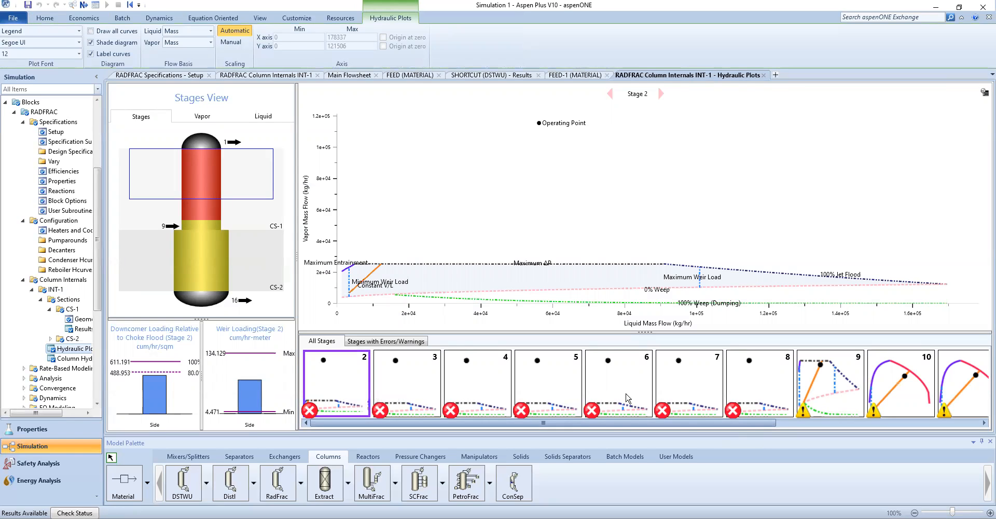
pyautogui.press('Right')
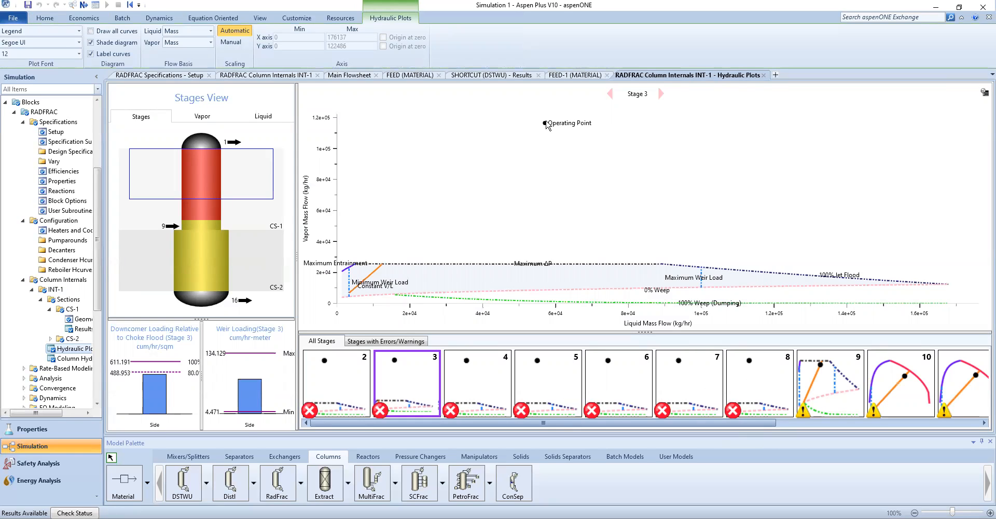
pyautogui.press('Right')
pyautogui.press('Right')
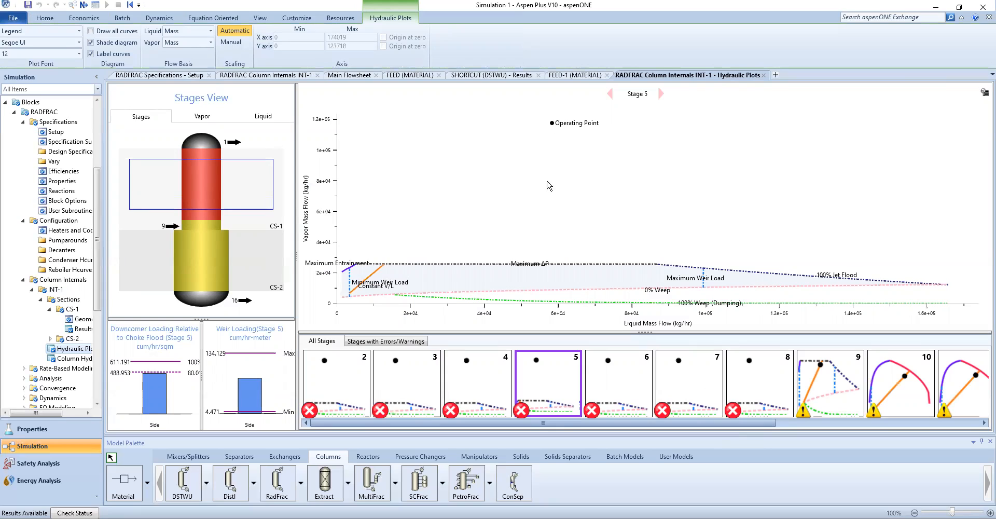
pyautogui.press('Right')
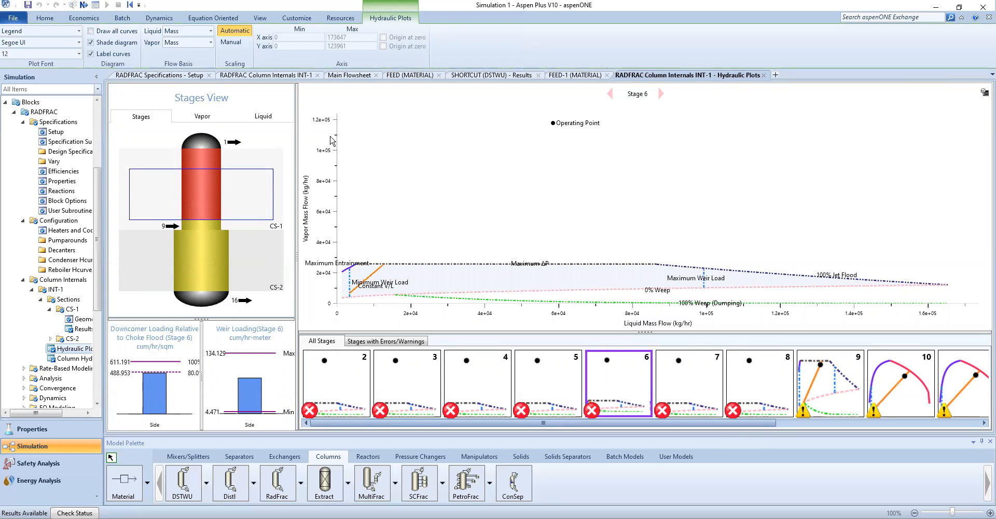
pyautogui.press('Right')
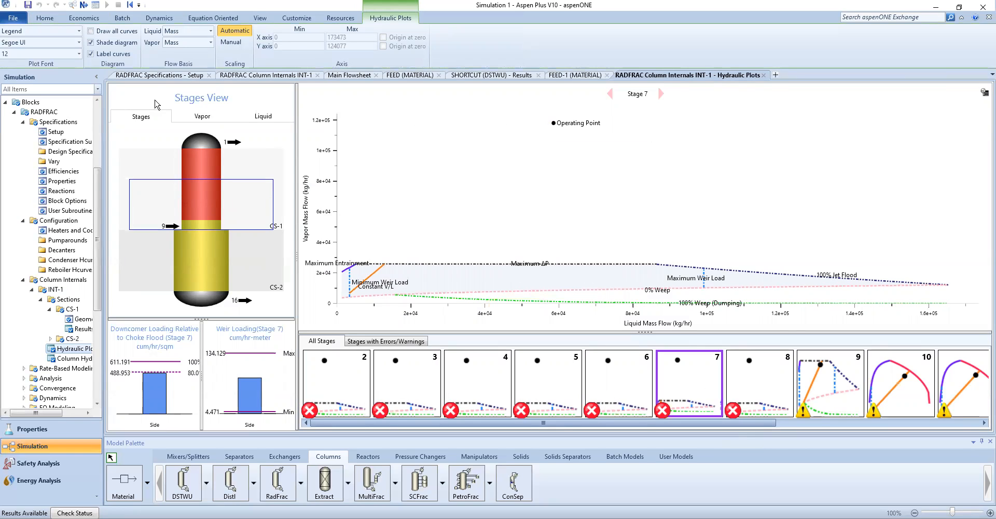
pyautogui.press('Home')
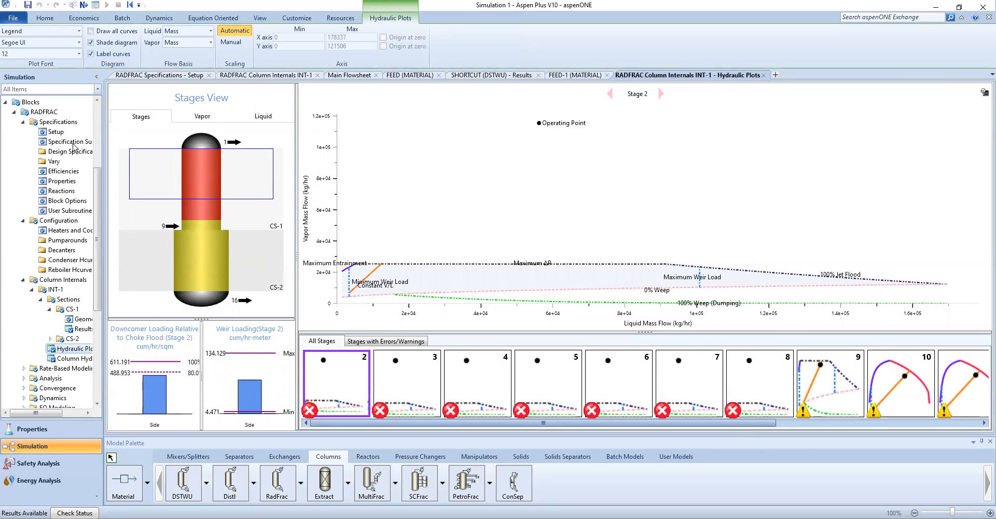
# - Try the BUBBLE-CAP tray type for section CS-1 and rerun the simulation
pyautogui.click(55, 300)
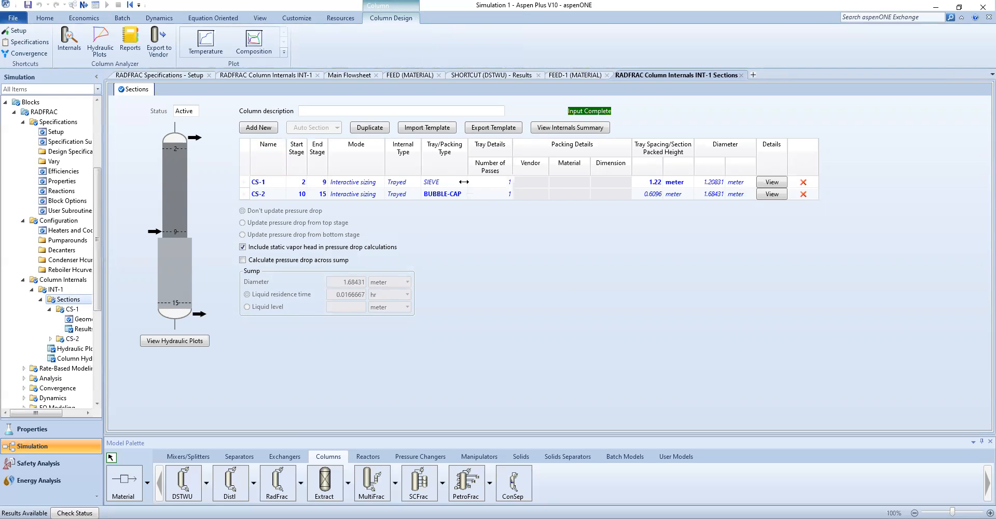
pyautogui.click(464, 182)
pyautogui.click(464, 184)
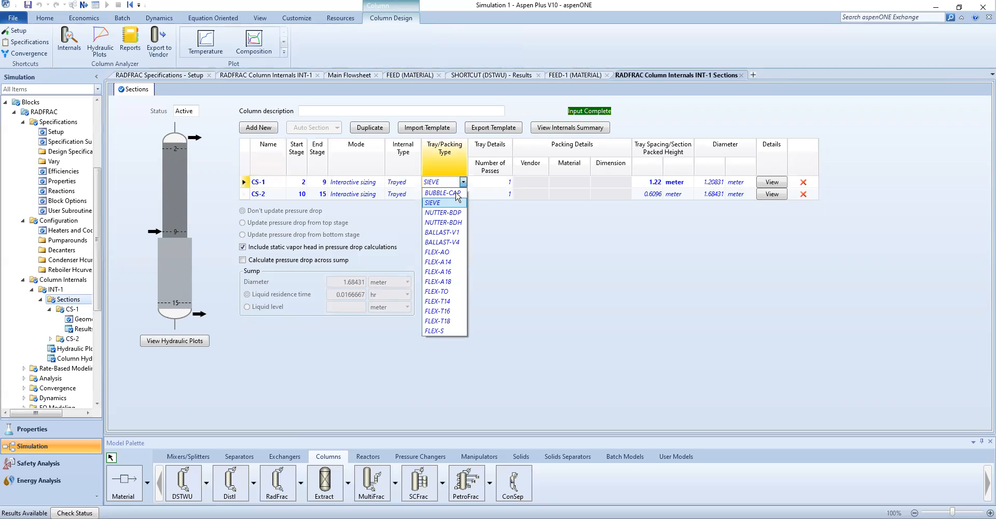
pyautogui.click(464, 207)
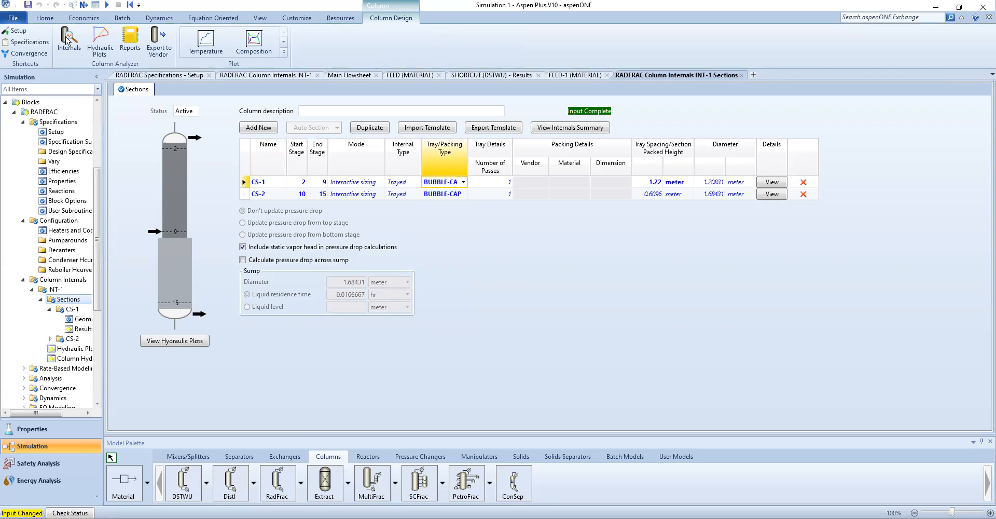
pyautogui.click(48, 19)
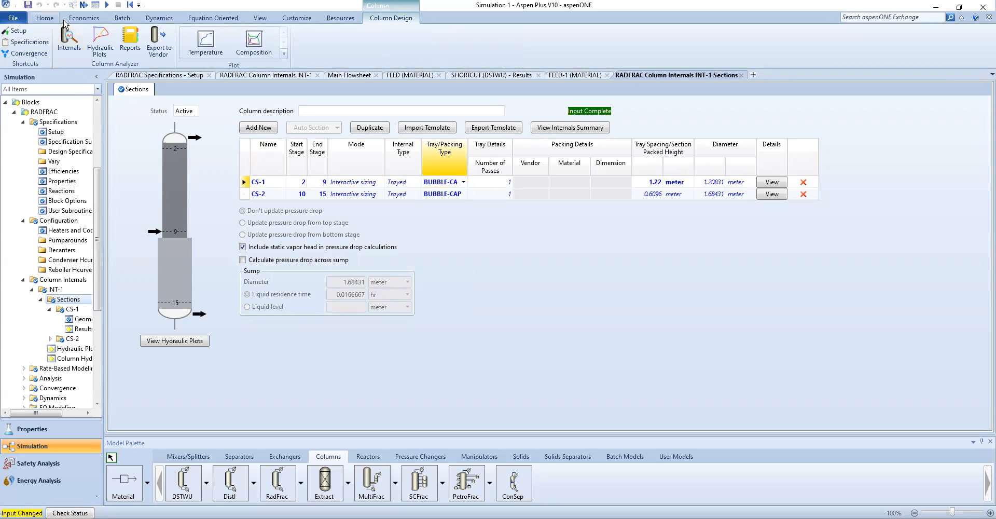
pyautogui.click(112, 37)
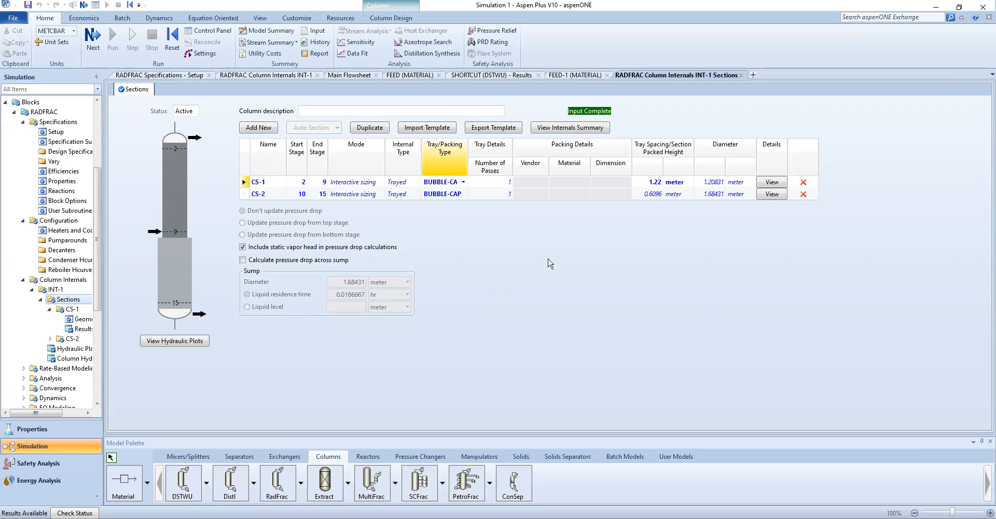
# - Examine the INT-1 hydraulic plots for stages 2 and 4 with bubble-cap trays in both sections
pyautogui.click(177, 339)
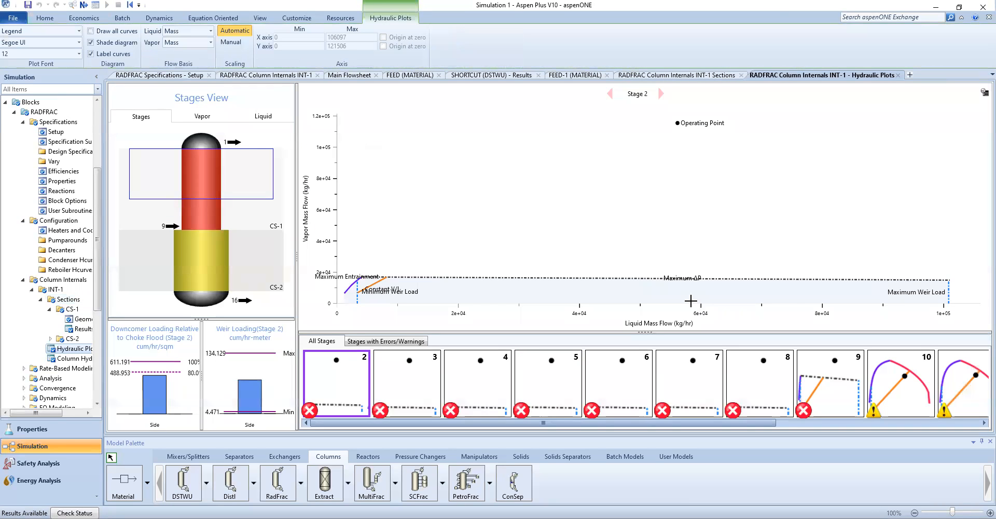
pyautogui.moveTo(690, 301)
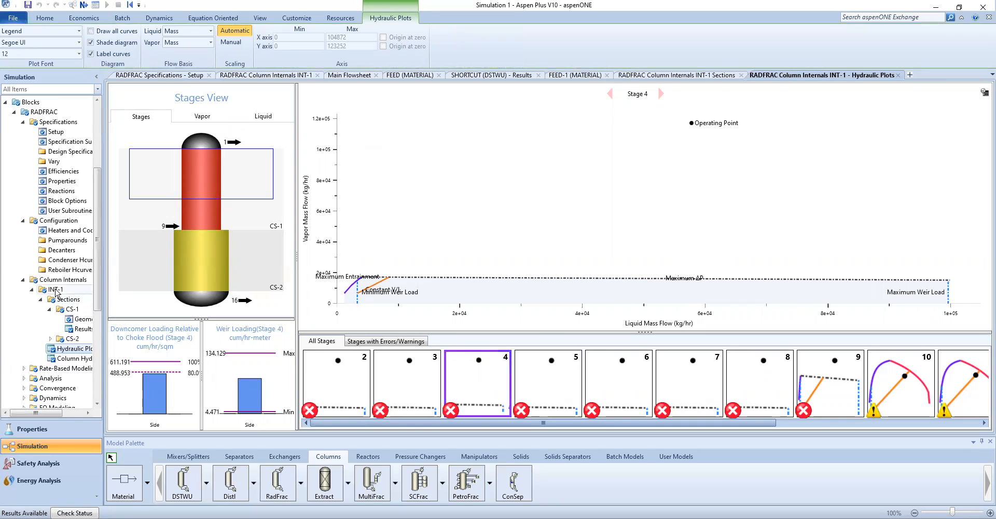
pyautogui.moveTo(95, 243); pyautogui.dragTo(98, 292)
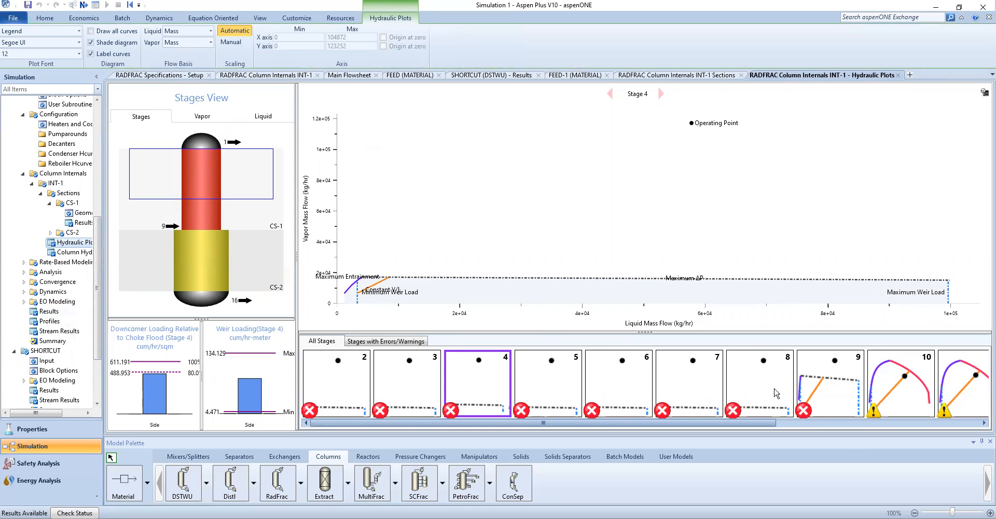
pyautogui.click(362, 387)
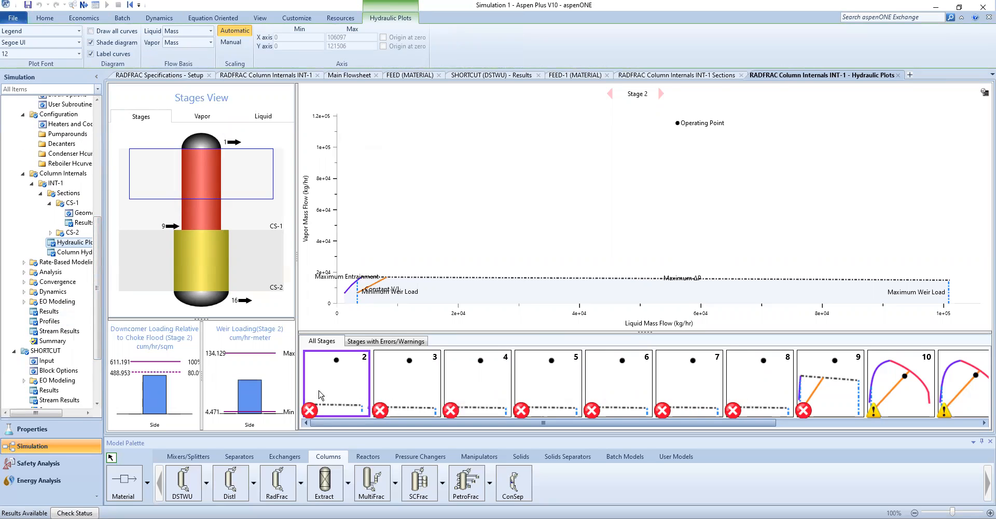
pyautogui.scroll(-2, 57, 188)
# - Return the tray type of section CS-1 in the INT-1 internals to SIEVE
pyautogui.click(56, 184)
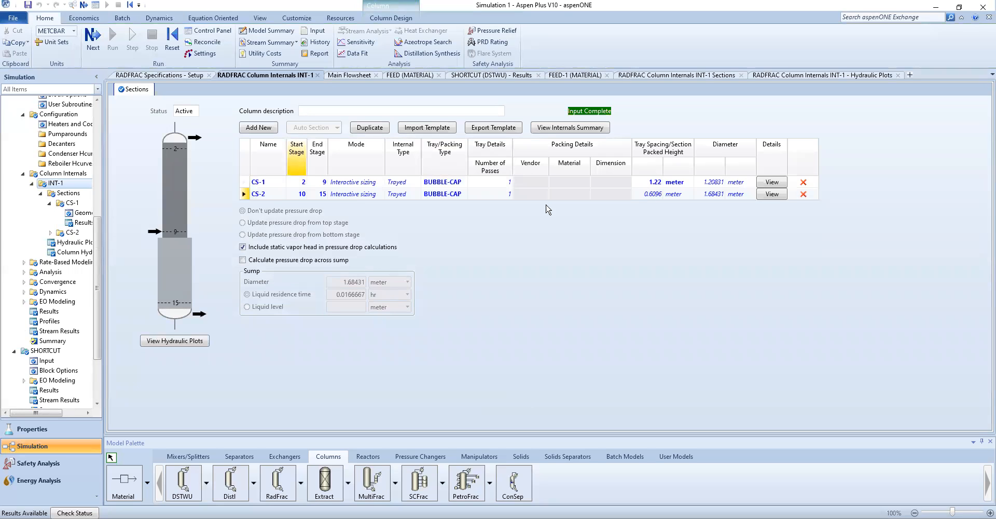
pyautogui.click(416, 182)
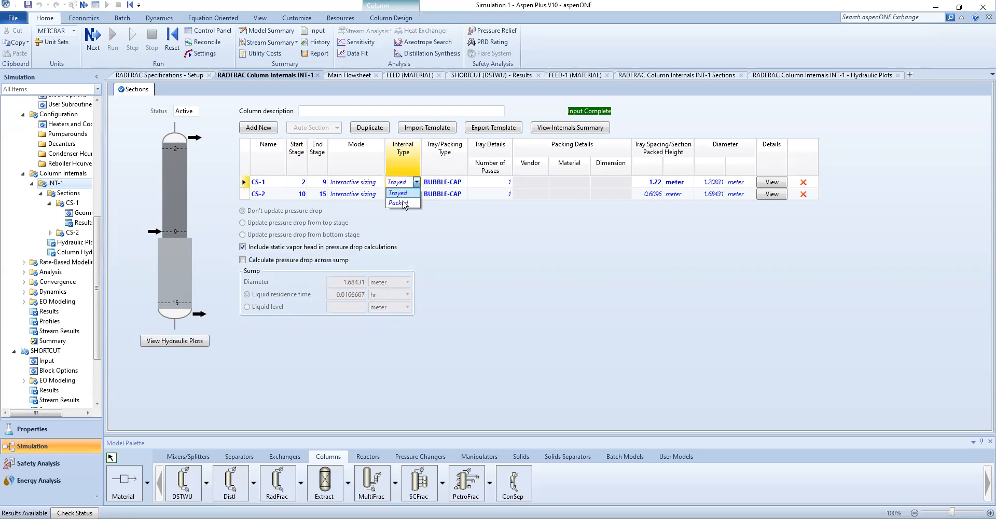
pyautogui.click(611, 291)
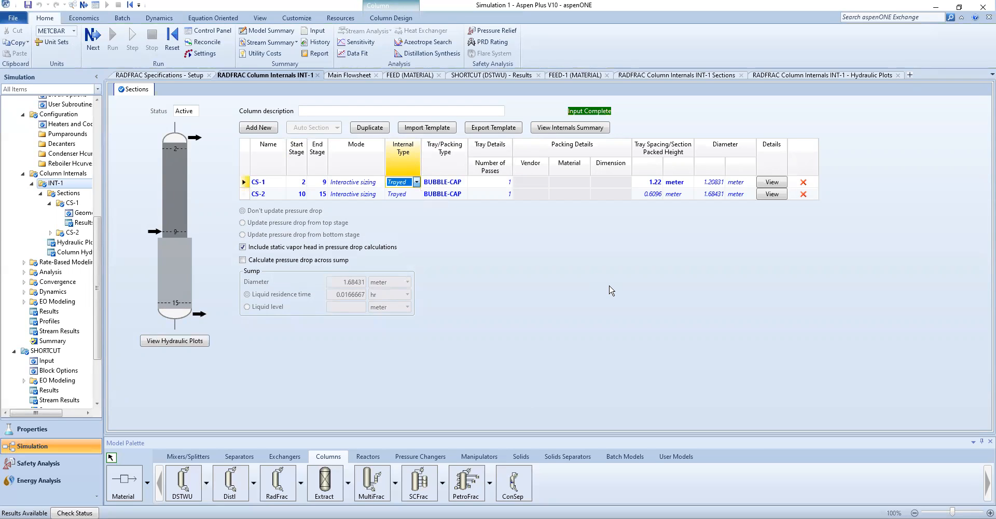
pyautogui.click(485, 348)
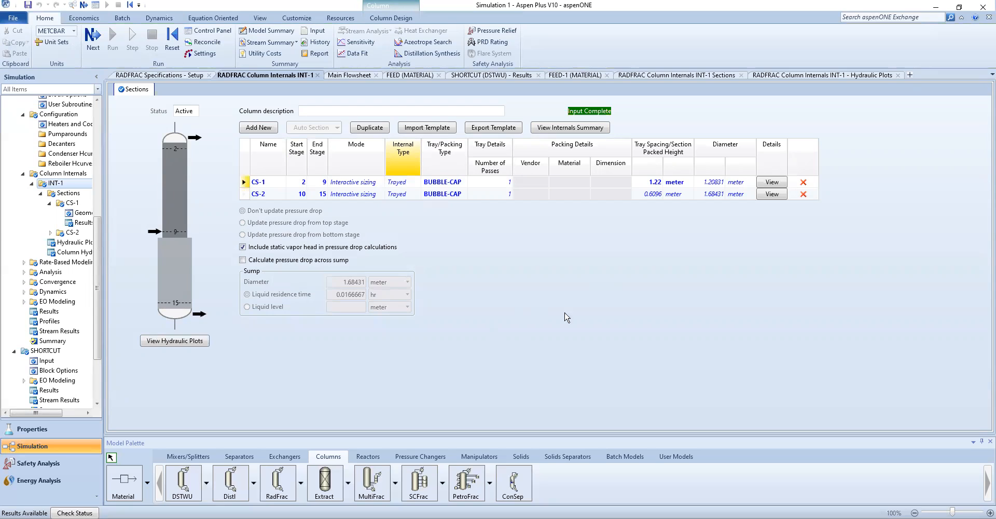
pyautogui.click(462, 182)
pyautogui.click(445, 206)
# - Try a mole reflux ratio of 0.4 in the RADFRAC setup specifications and rerun the simulation
pyautogui.scroll(2, 35, 370)
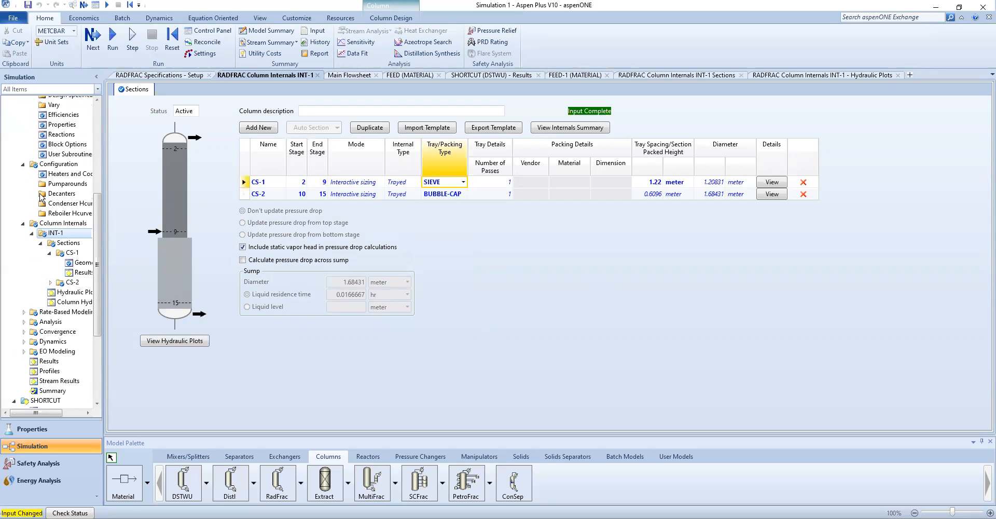
pyautogui.scroll(1, 41, 210)
pyautogui.scroll(1, 54, 202)
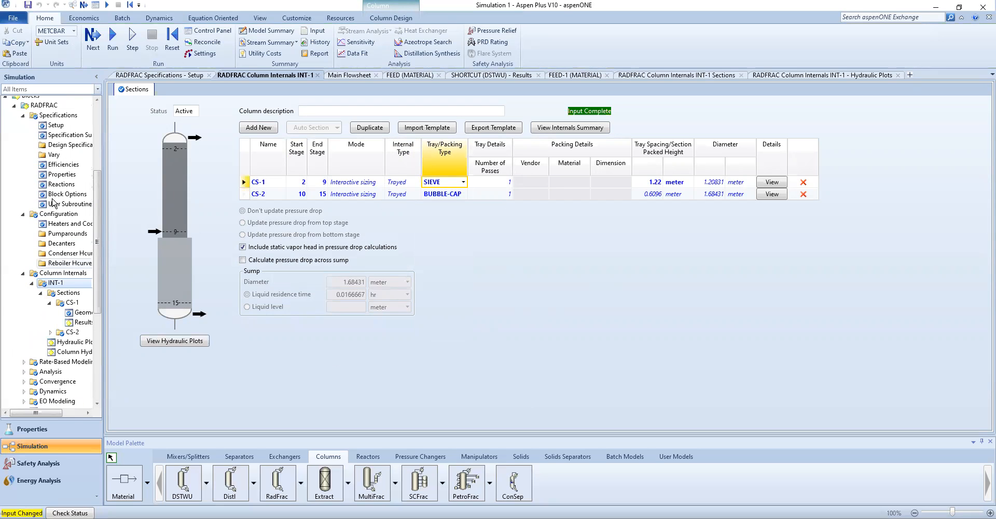
pyautogui.click(55, 126)
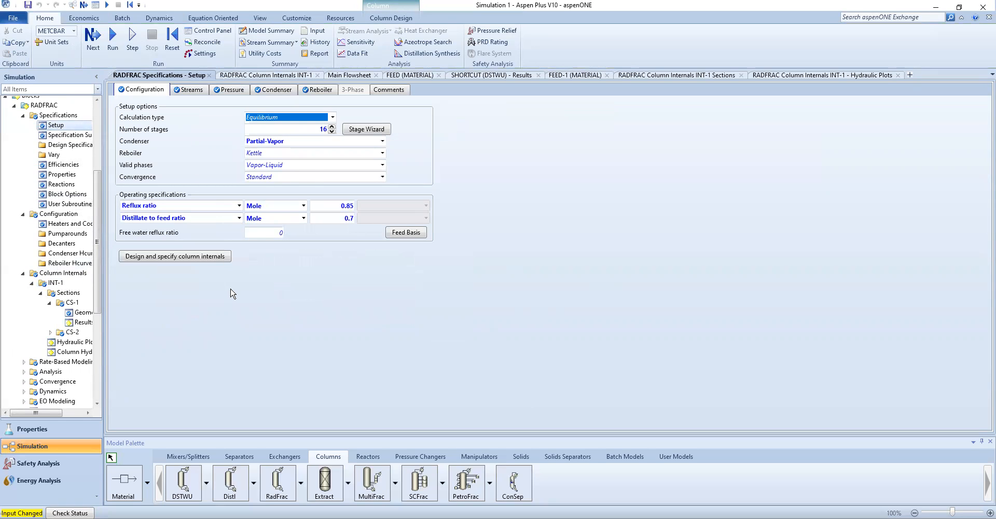
pyautogui.click(347, 206)
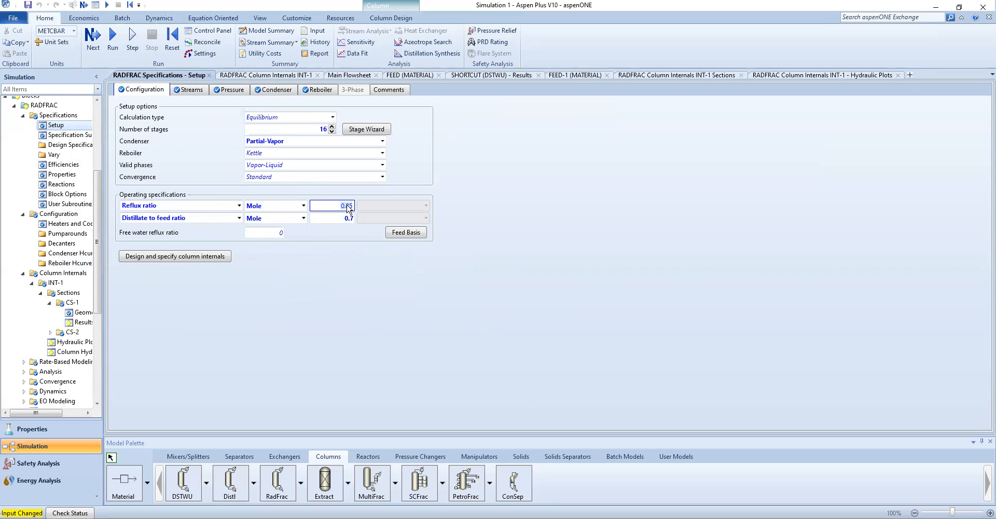
pyautogui.write('0.4')
pyautogui.press('Return')
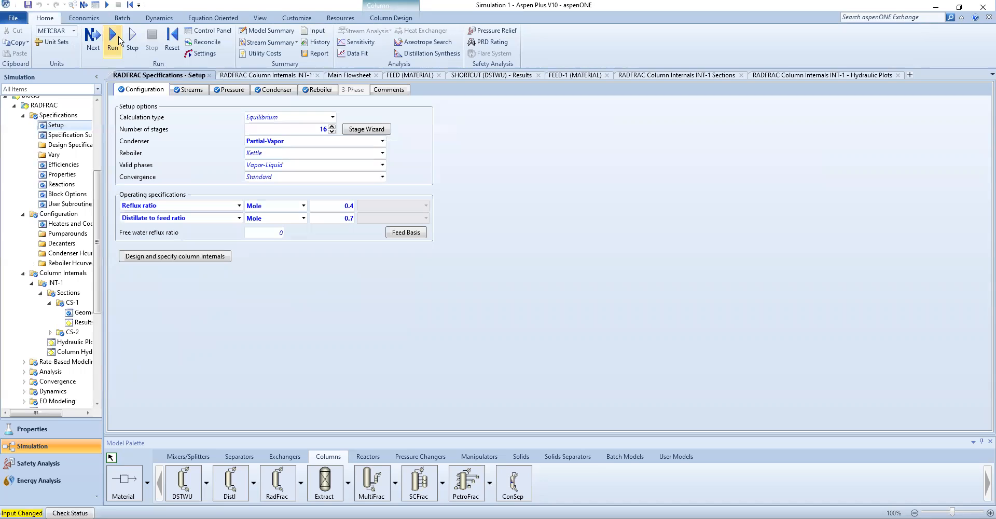
pyautogui.click(115, 39)
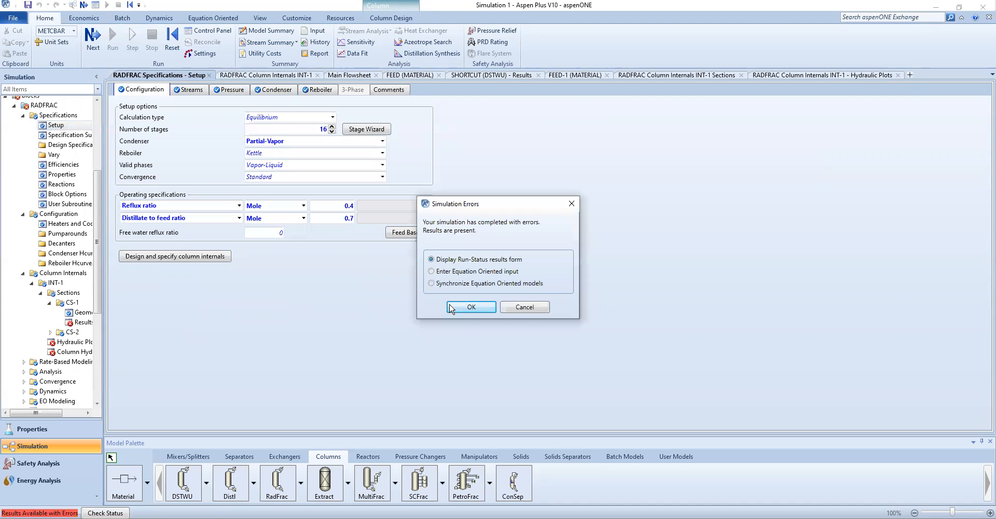
pyautogui.click(450, 308)
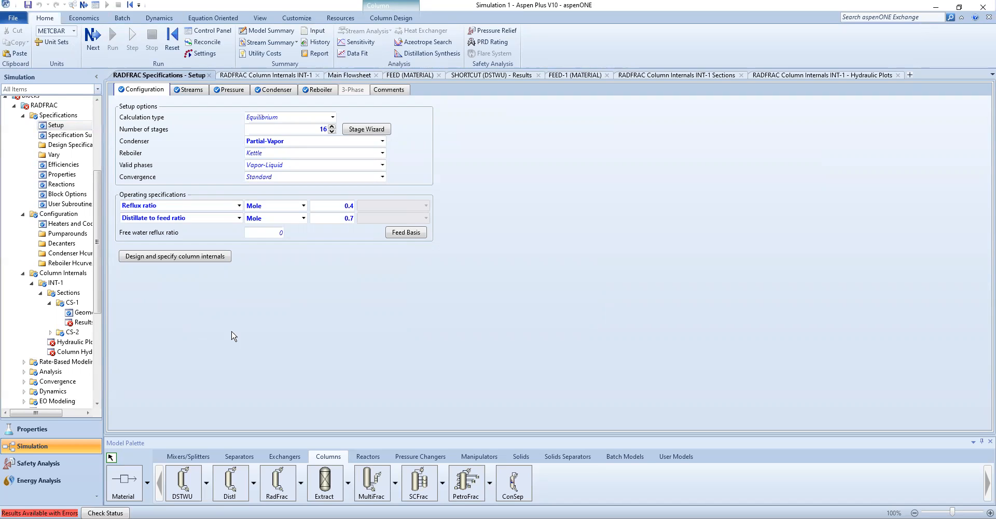
# - Read the status messages for the run and the RADFRAC block, and check the INT-1 sections and the DSTWU shortcut reflux results
pyautogui.doubleClick(81, 323)
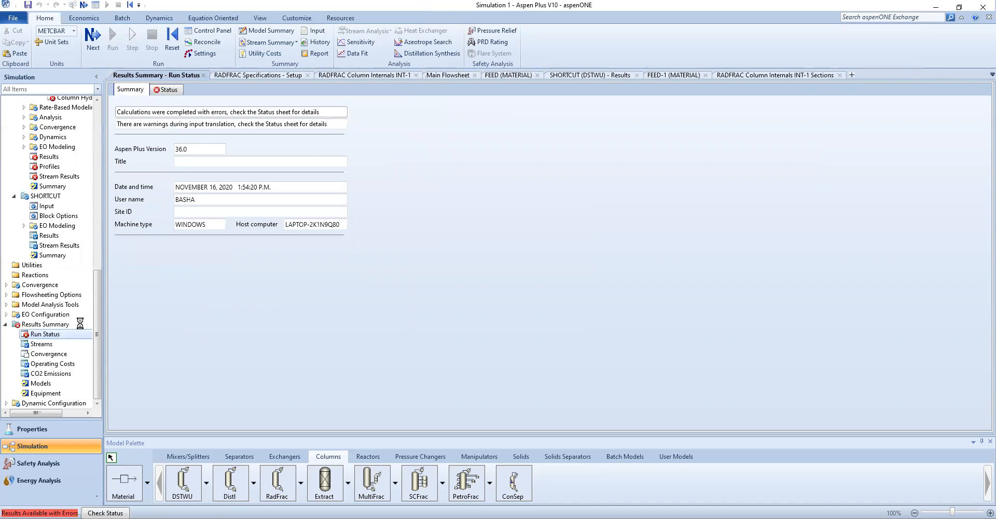
pyautogui.click(158, 92)
pyautogui.click(128, 189)
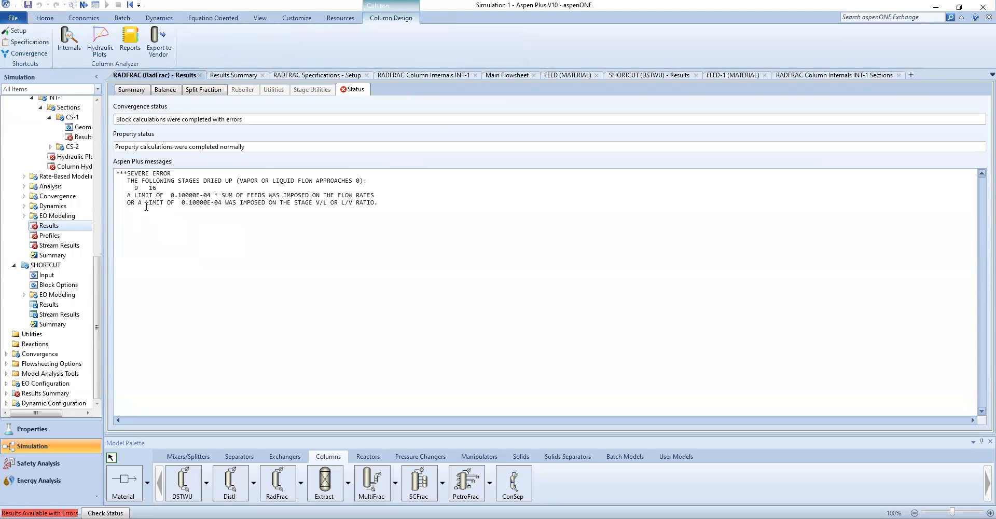
pyautogui.moveTo(140, 187); pyautogui.dragTo(340, 183)
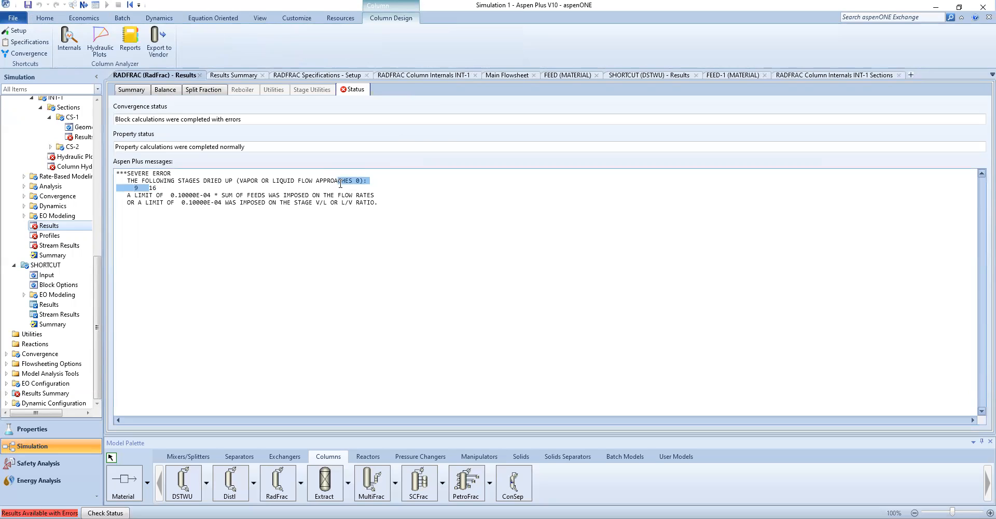
pyautogui.click(249, 187)
pyautogui.moveTo(134, 180); pyautogui.dragTo(275, 195)
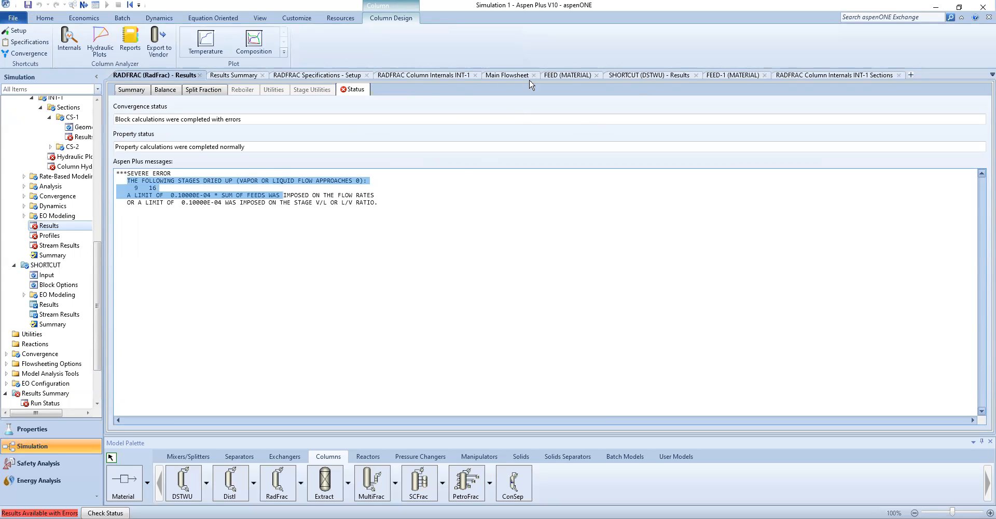
pyautogui.click(413, 78)
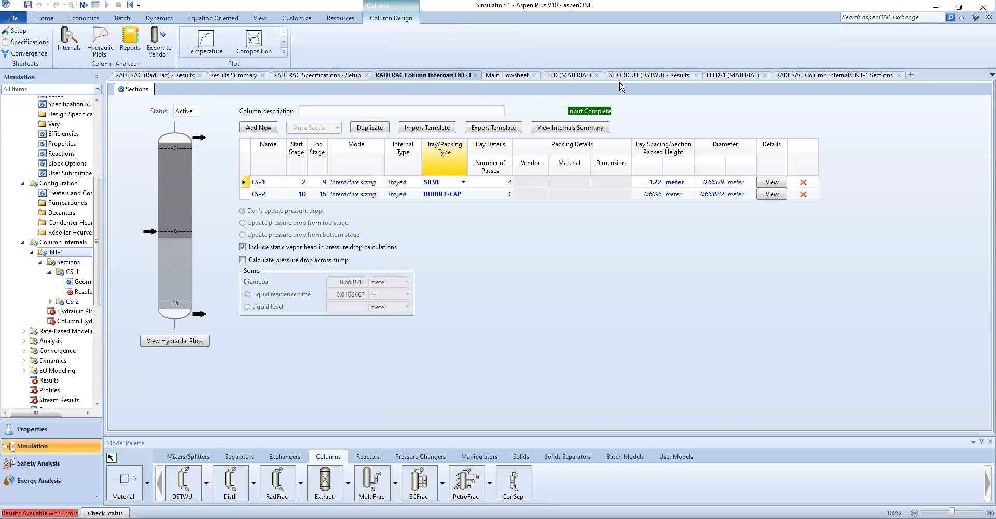
pyautogui.click(648, 77)
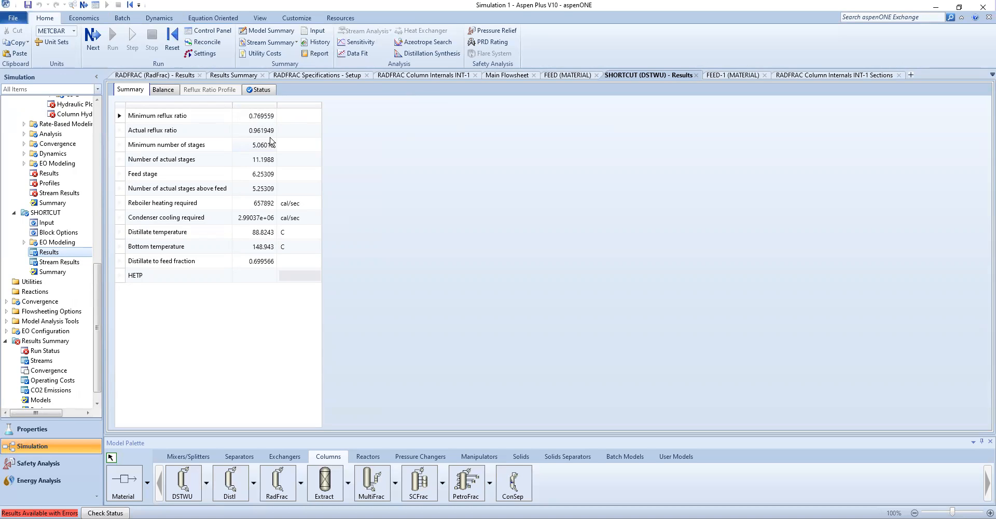
# - Set the RADFRAC mole reflux ratio to 0.8 and rerun the simulation
pyautogui.scroll(6, 52, 262)
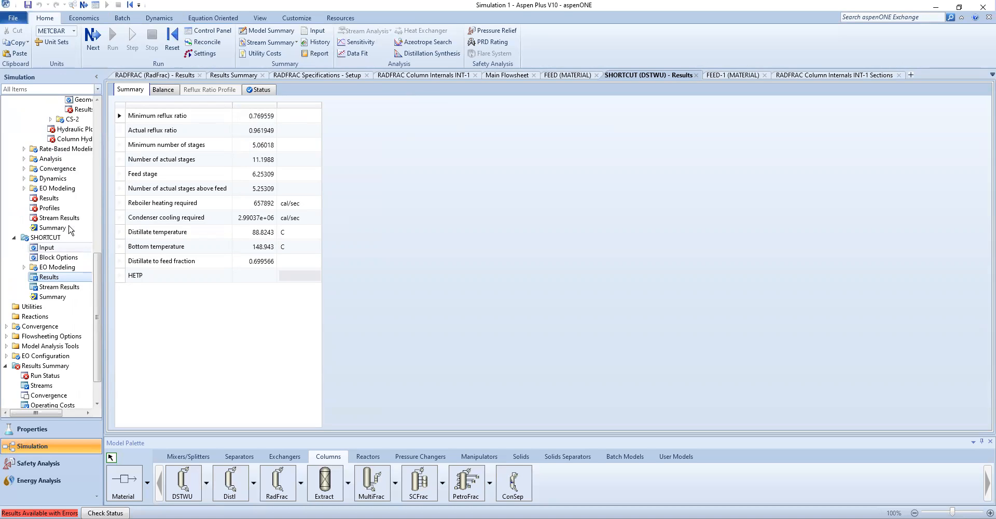
pyautogui.scroll(4, 52, 260)
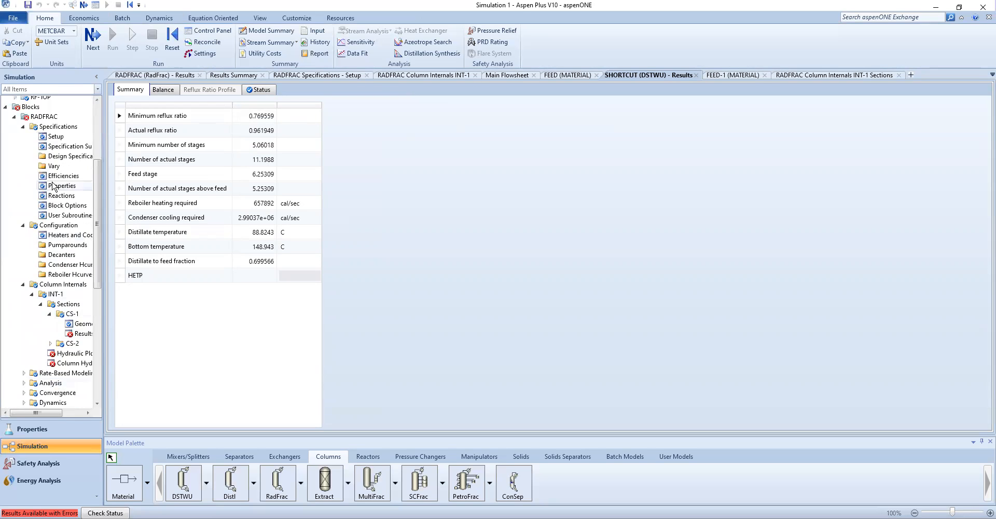
pyautogui.click(44, 161)
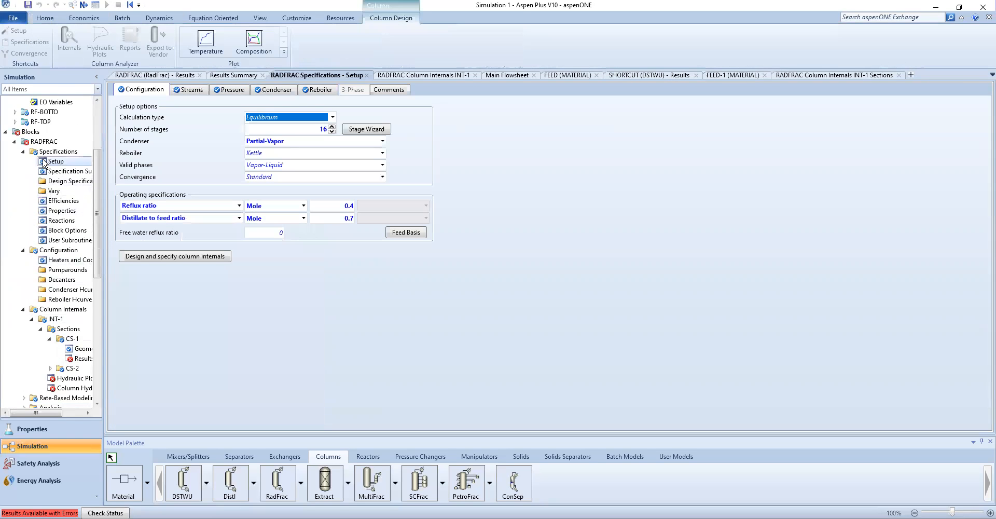
pyautogui.click(344, 205)
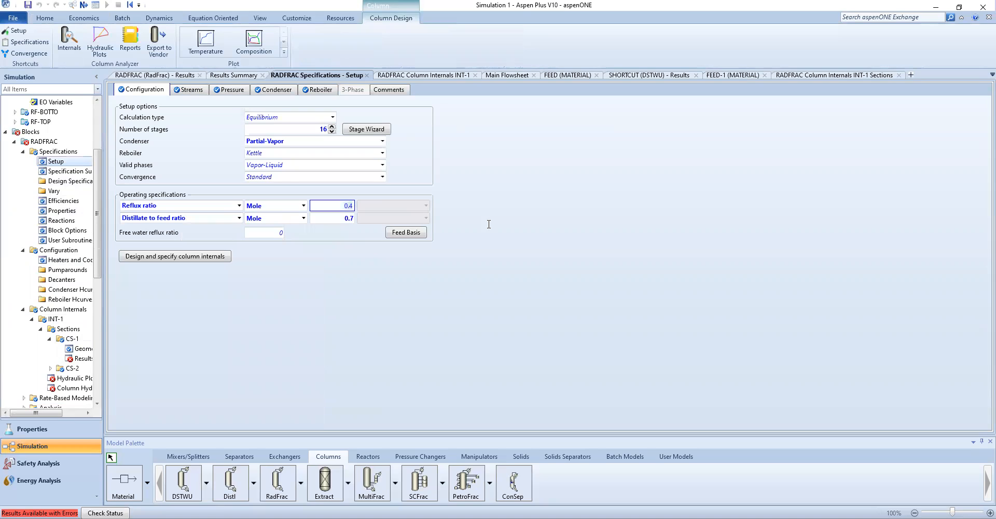
pyautogui.press('BackSpace')
pyautogui.write('8')
pyautogui.press('Return')
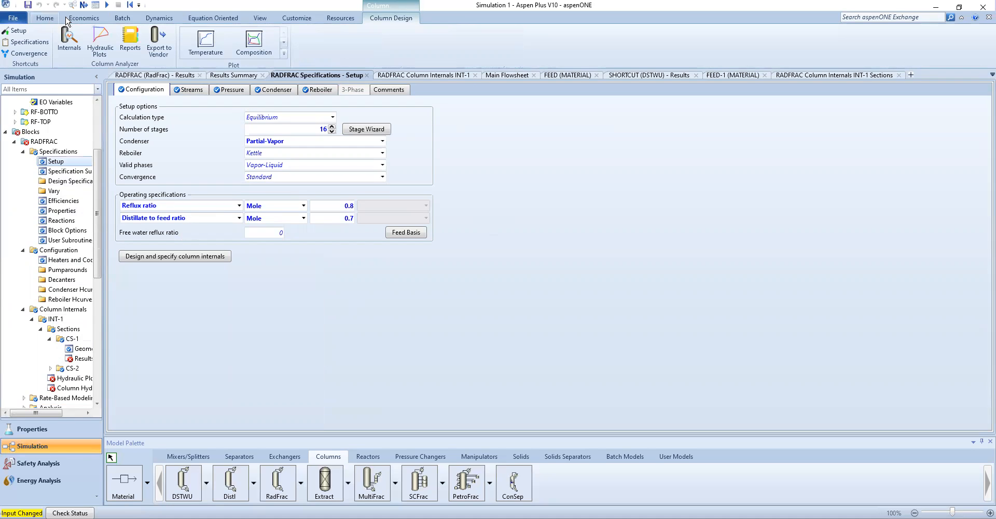
pyautogui.click(52, 19)
pyautogui.click(113, 39)
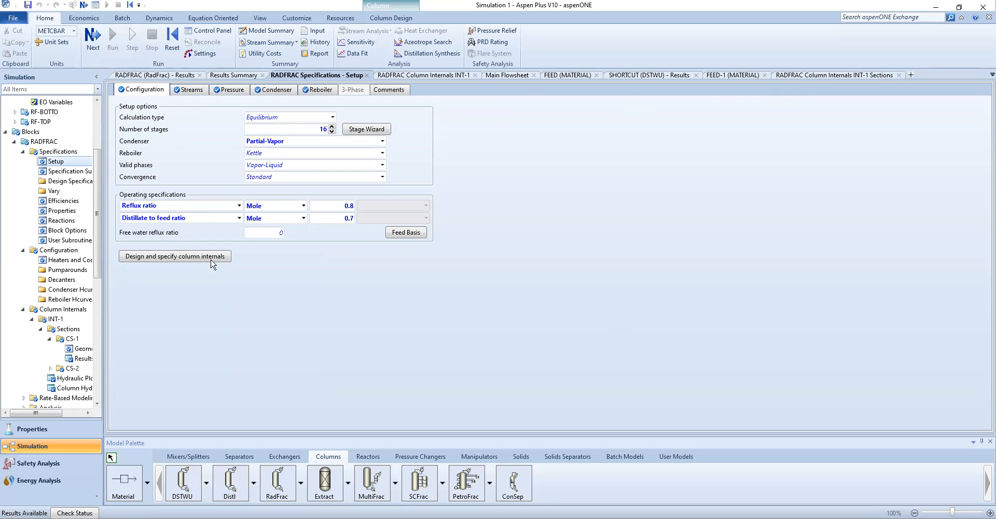
# - Check the INT-1 section table and examine the hydraulic plots for stages 2 to 4
pyautogui.click(818, 77)
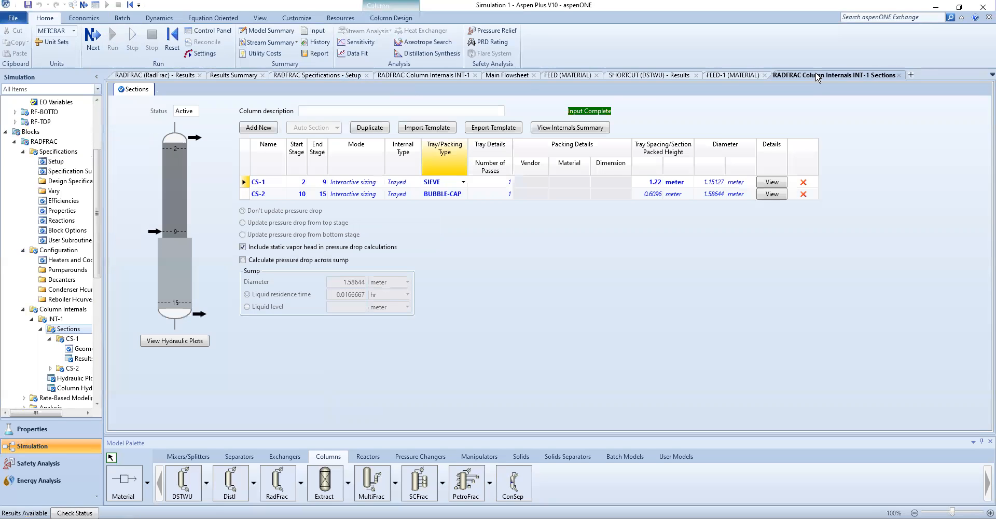
pyautogui.click(167, 341)
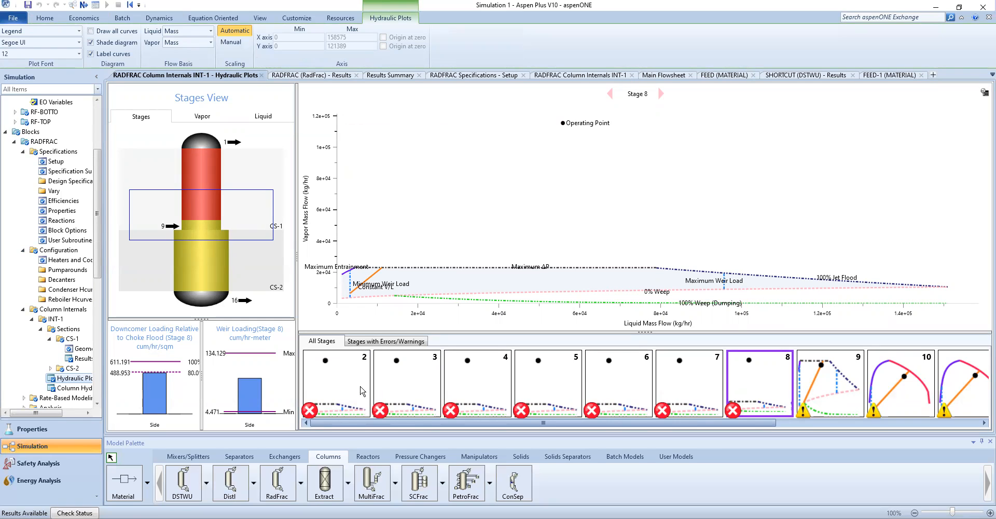
pyautogui.click(311, 387)
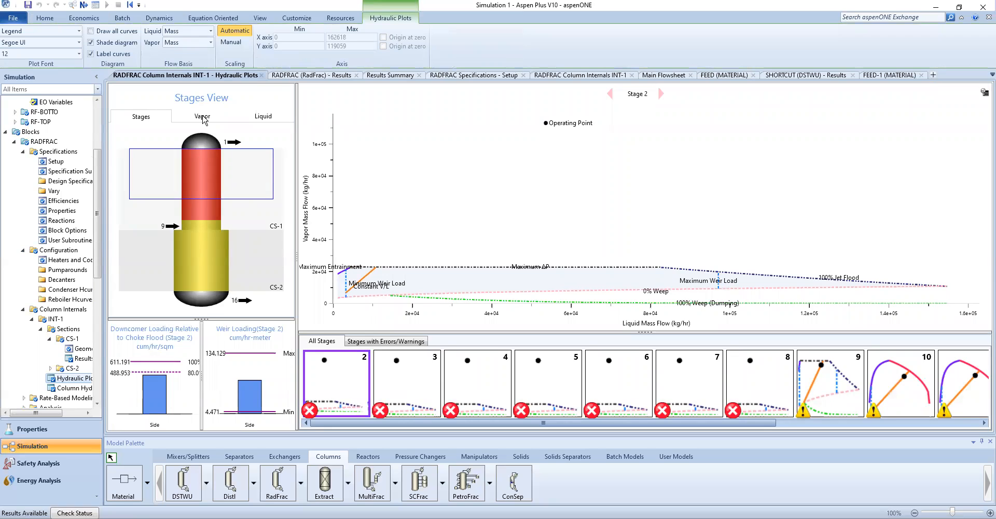
pyautogui.press('Right')
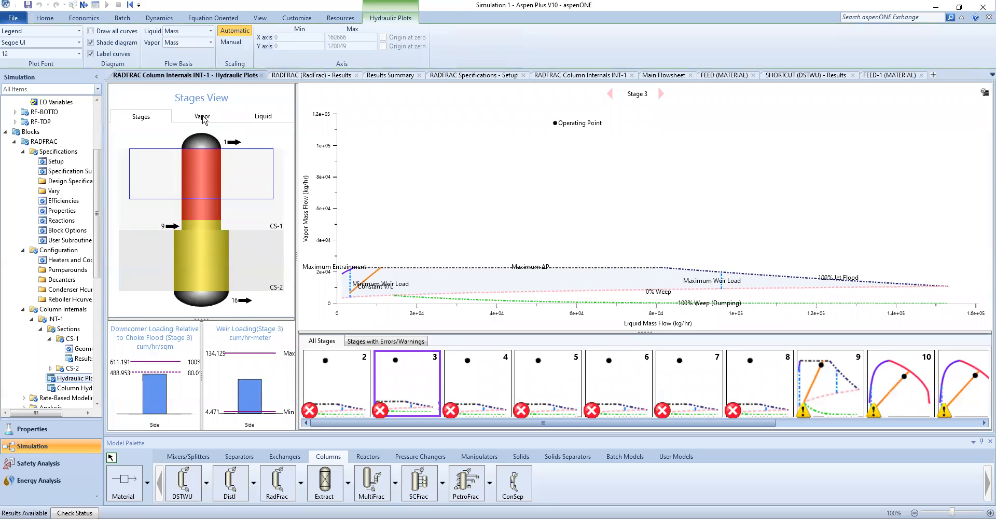
pyautogui.press('Left')
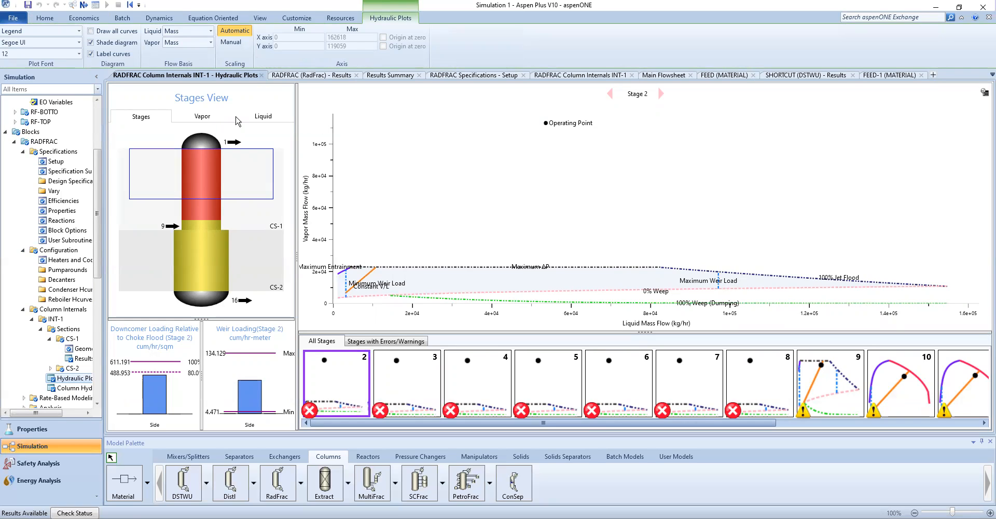
pyautogui.press('Right')
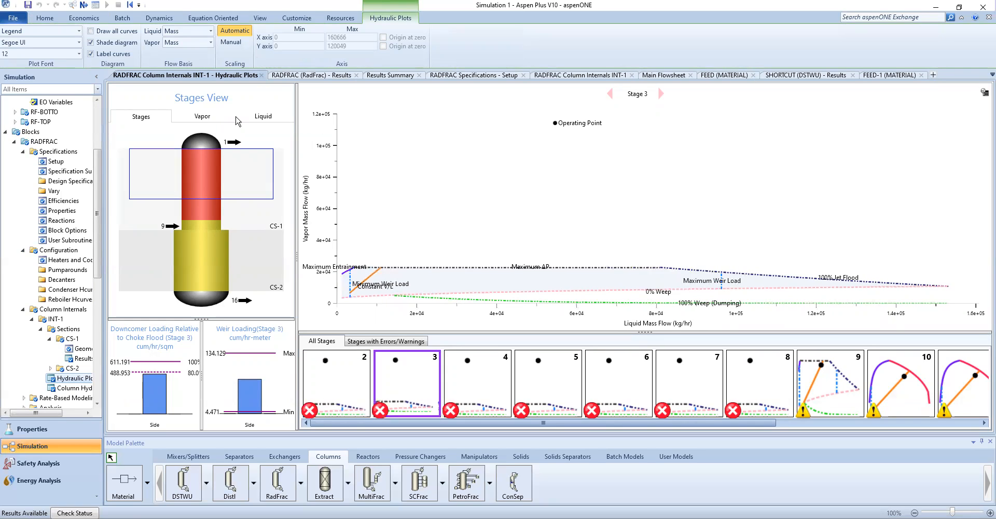
pyautogui.press('Right')
# - Examine the column's vapor and liquid flow views and compare the hydraulic plots of stages 2 and 10 and the lower stages
pyautogui.click(198, 117)
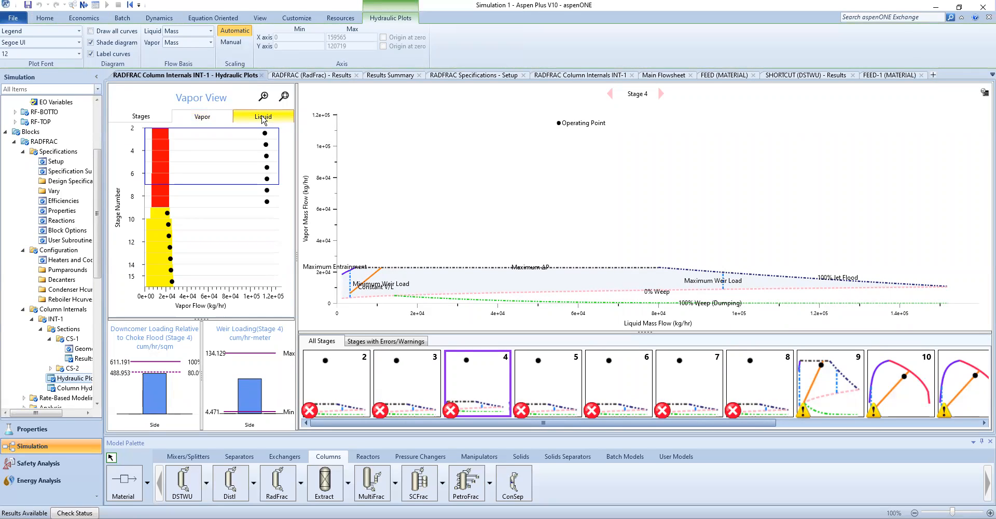
pyautogui.click(263, 118)
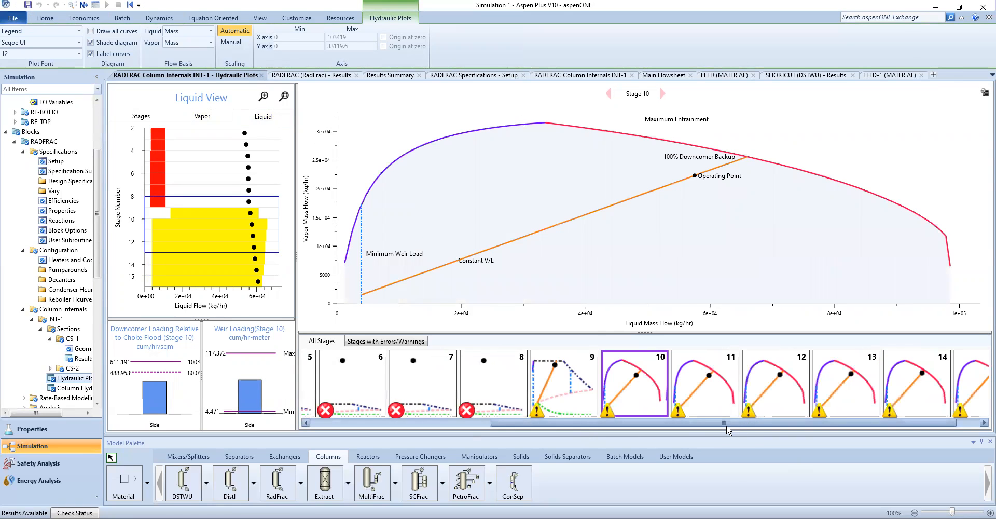
pyautogui.click(409, 422)
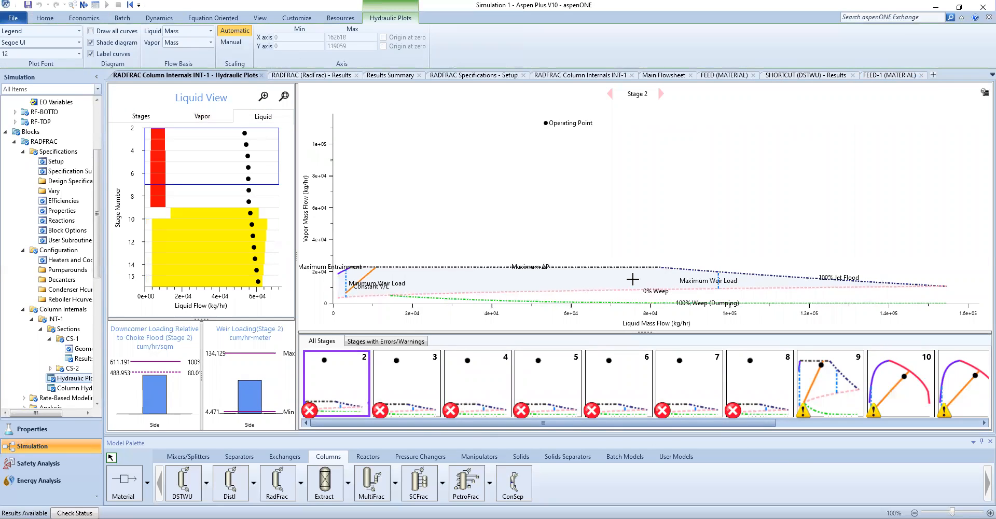
pyautogui.moveTo(752, 423); pyautogui.dragTo(958, 416)
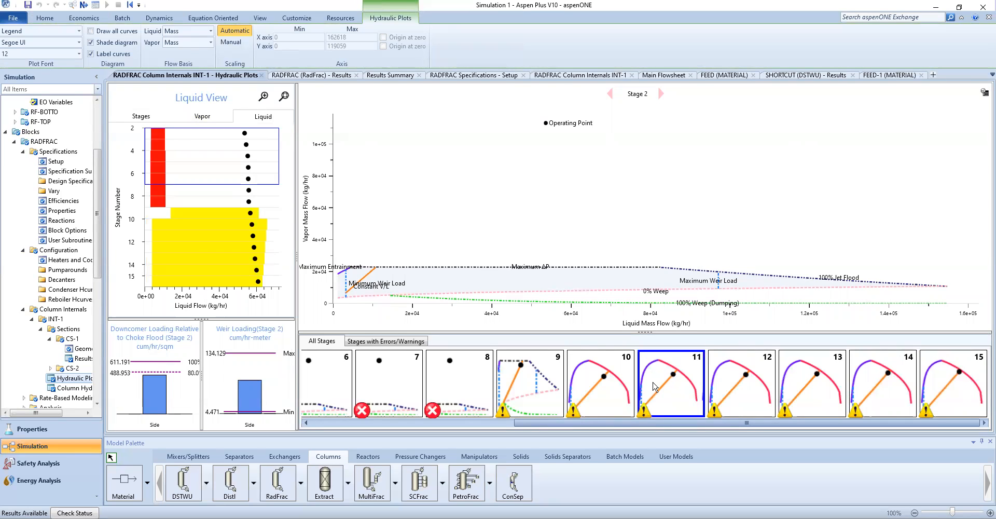